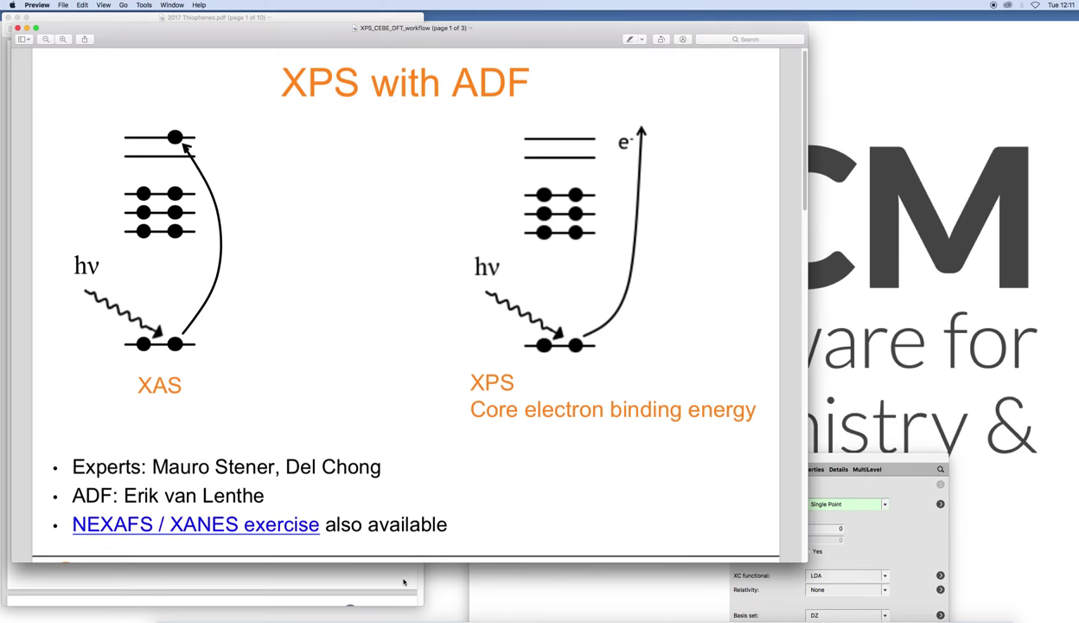
- Show Fig. 1's thiophene structures on page 3 of the 2017 Thiophenes paper, then return to ADFinput
{"action": "left_click", "coordinate": [403, 582]}
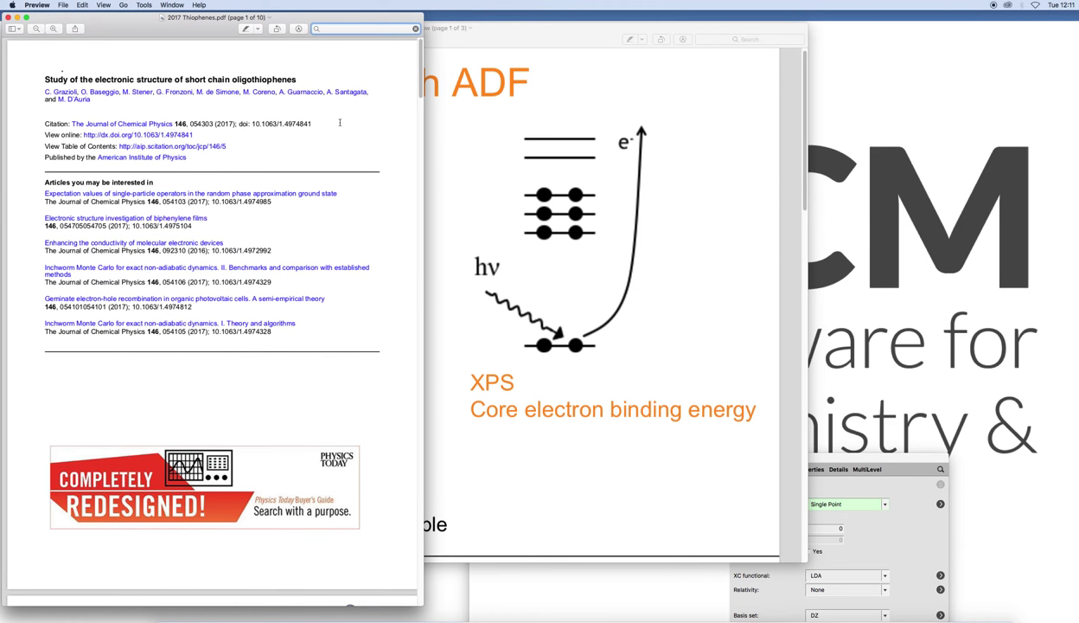
{"action": "scroll", "coordinate": [339, 122], "scroll_direction": "down", "scroll_amount": 10}
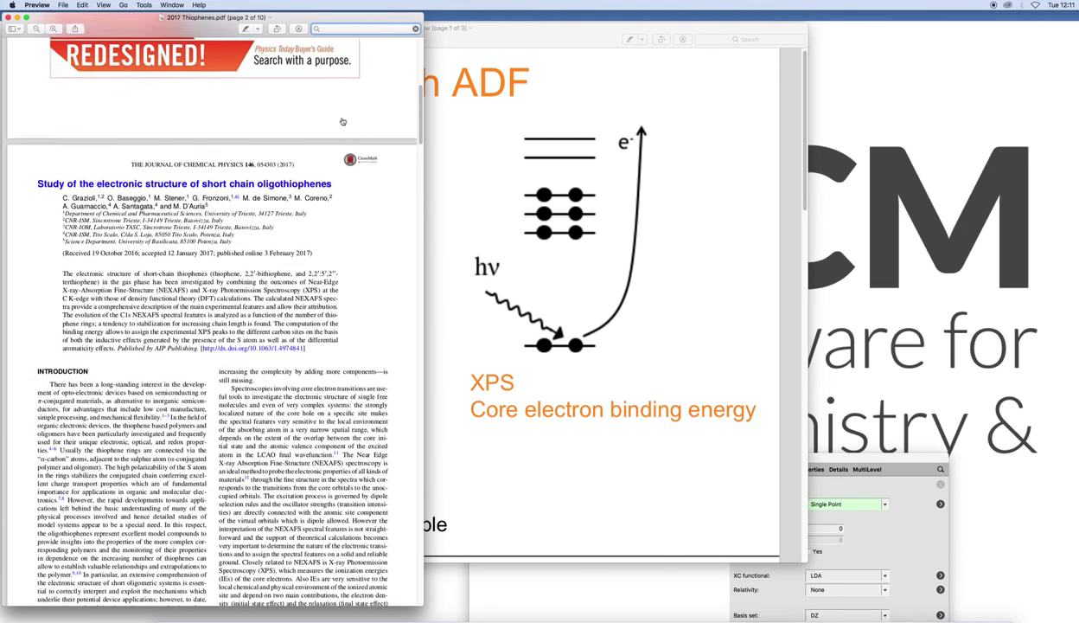
{"action": "scroll", "coordinate": [343, 122], "scroll_direction": "down", "scroll_amount": 15}
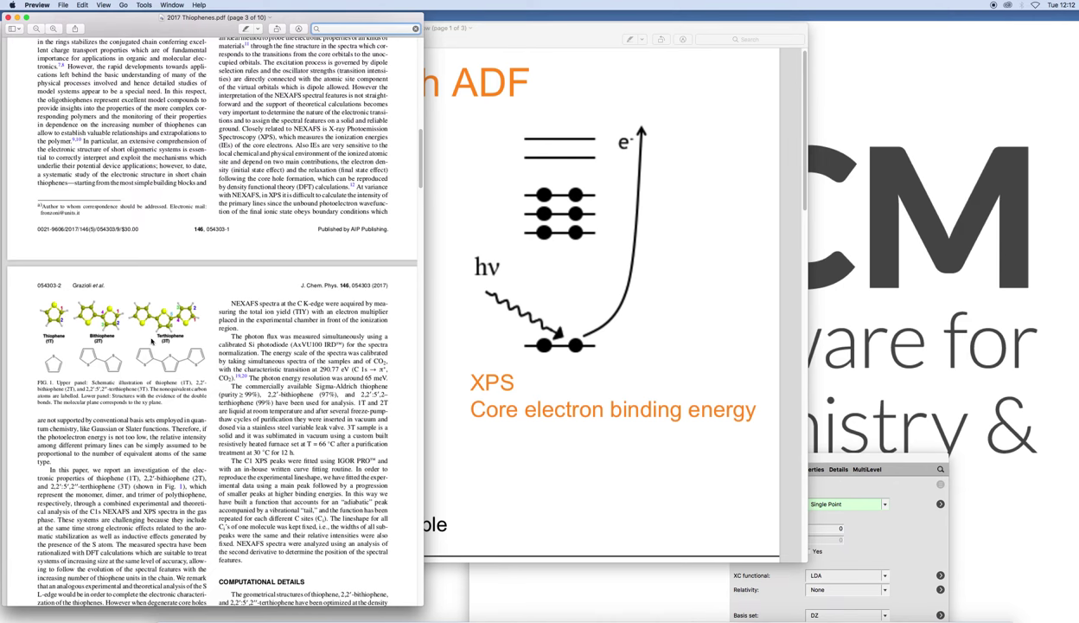
{"action": "left_click", "coordinate": [865, 461]}
- Search 'Thiophen' and load the C4H4S: Thiophene (ADF) molecule, rotated to face the viewer
{"action": "left_click_drag", "start_coordinate": [864, 461], "coordinate": [685, 146]}
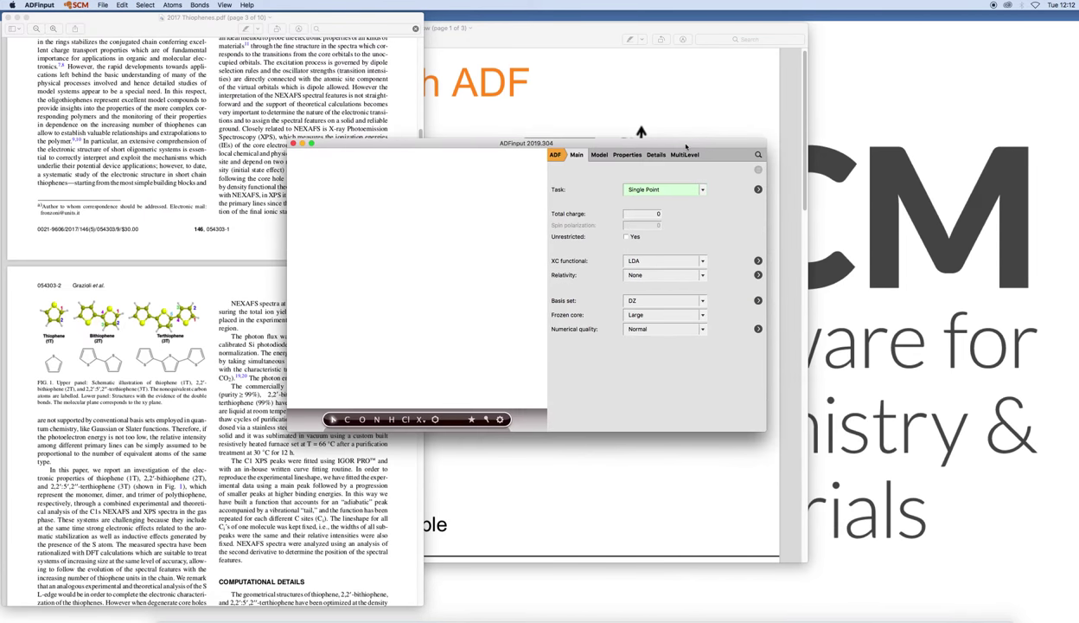
{"action": "left_click", "coordinate": [759, 155]}
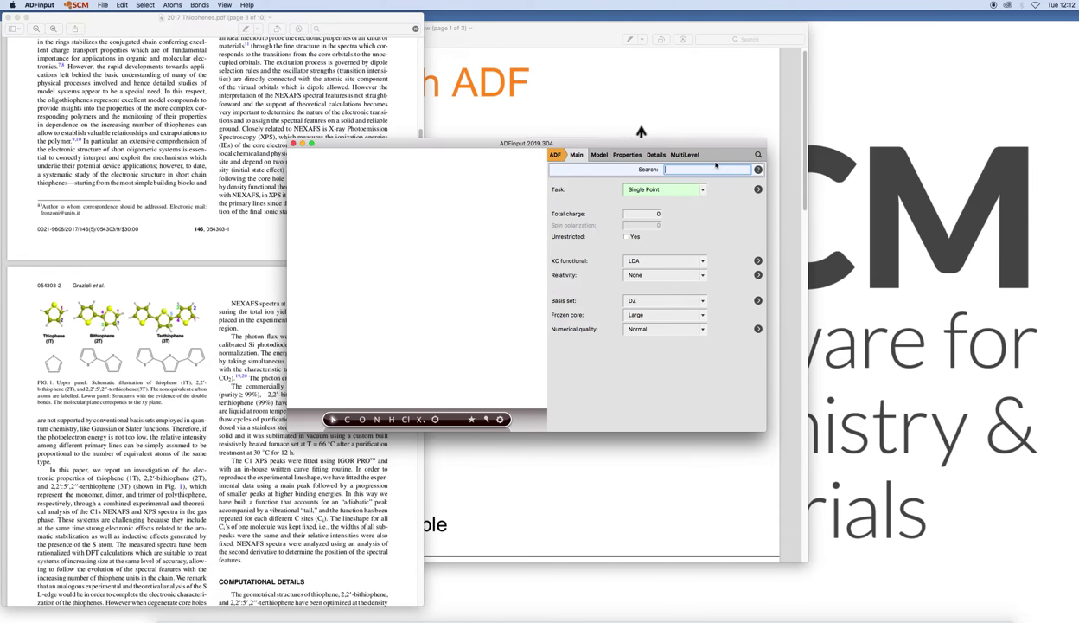
{"action": "type", "text": "Thiop"}
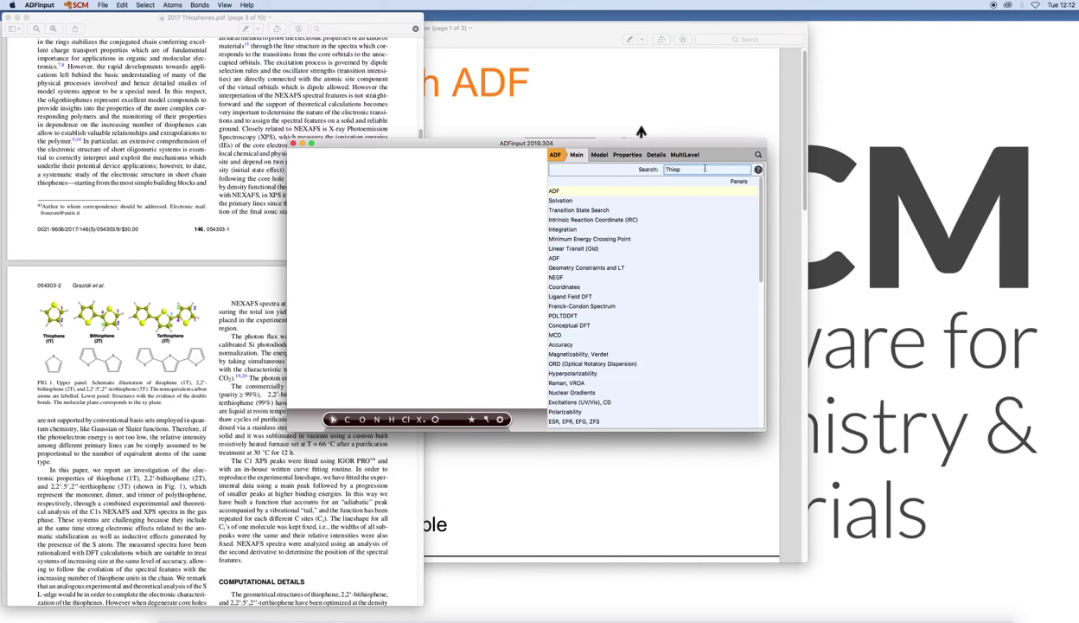
{"action": "type", "text": "hene"}
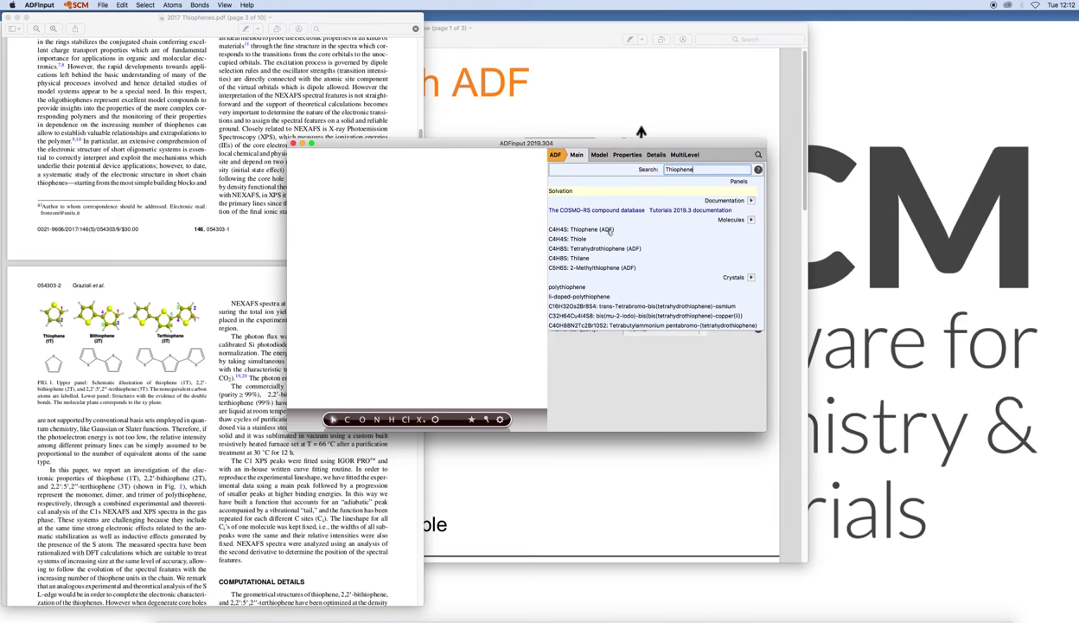
{"action": "left_click", "coordinate": [610, 230]}
{"action": "mouse_move", "coordinate": [488, 349]}
{"action": "left_mouse_down"}
{"action": "mouse_move", "coordinate": [510, 260]}
{"action": "mouse_move", "coordinate": [497, 347]}
{"action": "left_mouse_up"}
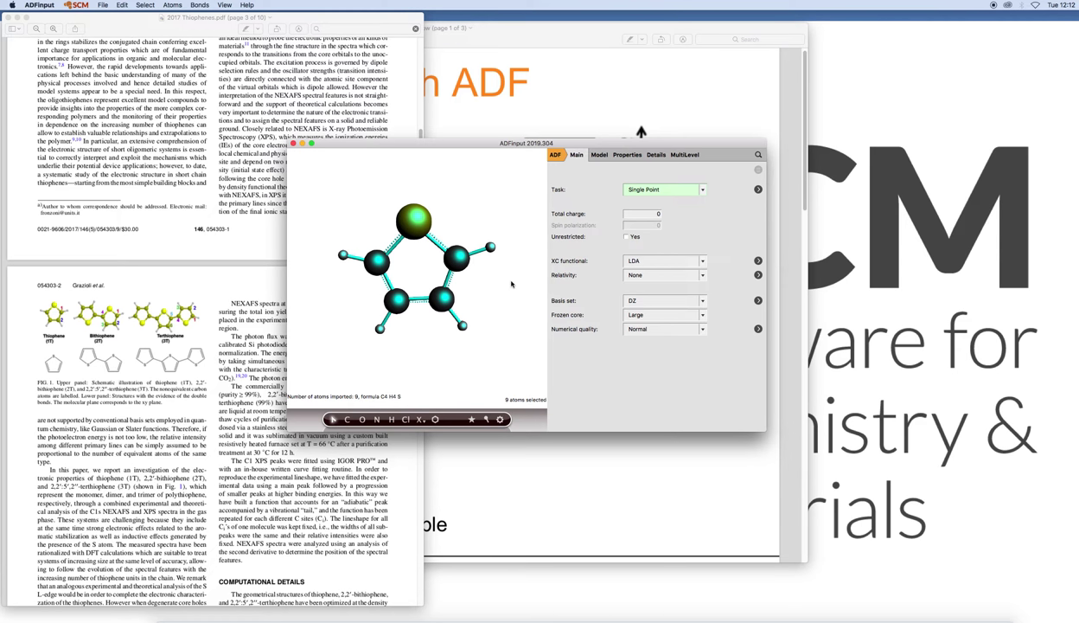
{"action": "left_click", "coordinate": [500, 277]}
- Put the upper-right thiophene carbon into its own region named C1
{"action": "left_click_drag", "start_coordinate": [501, 278], "coordinate": [351, 348]}
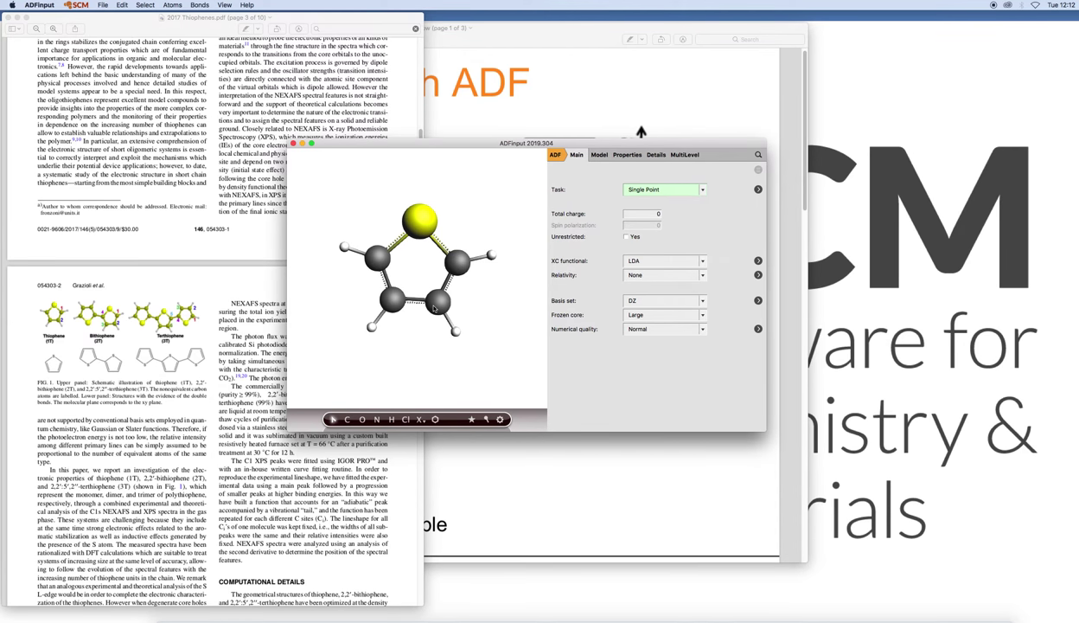
{"action": "left_click", "coordinate": [459, 266]}
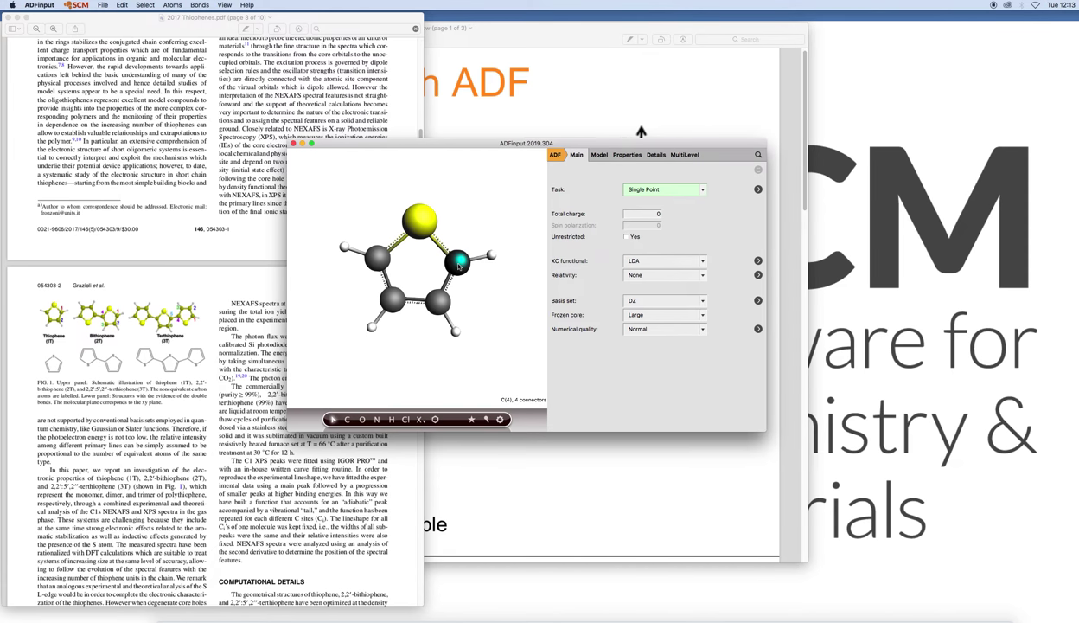
{"action": "left_click", "coordinate": [599, 155]}
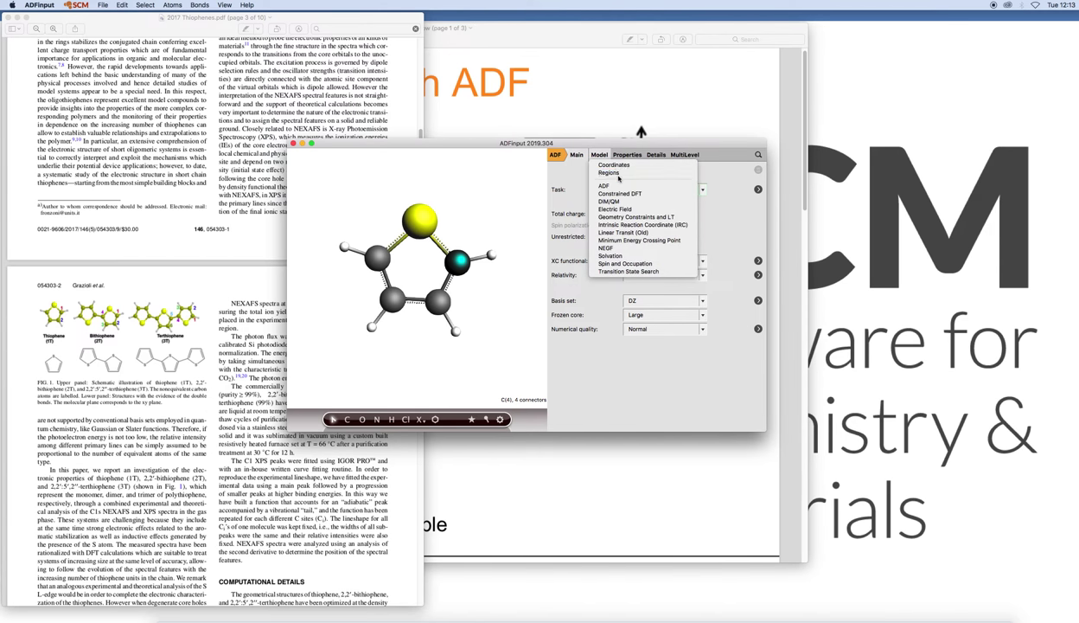
{"action": "left_click", "coordinate": [608, 172]}
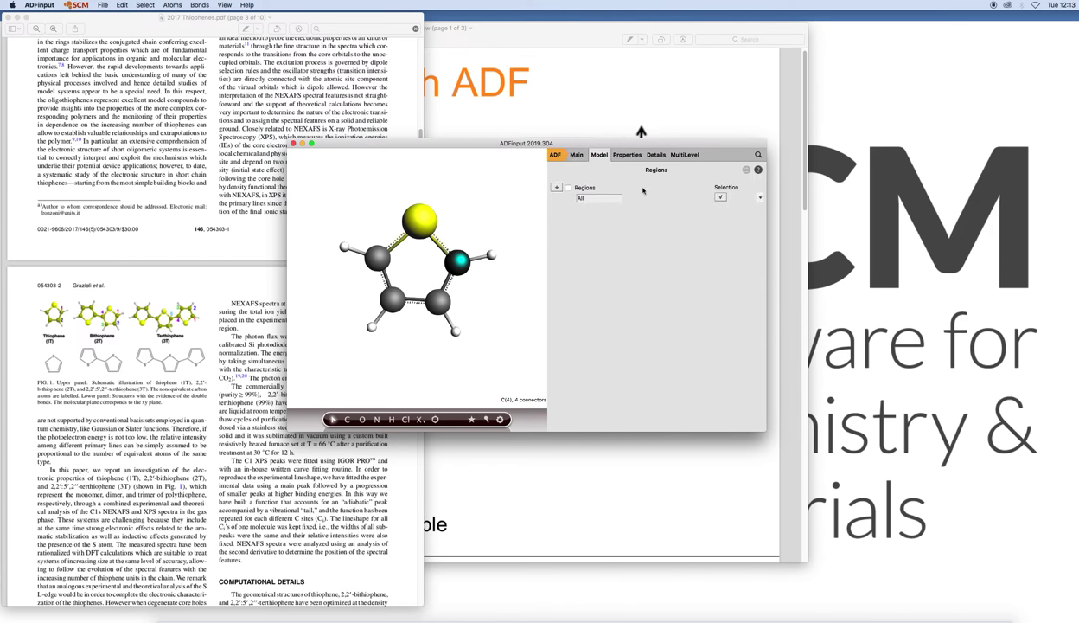
{"action": "left_click", "coordinate": [555, 188]}
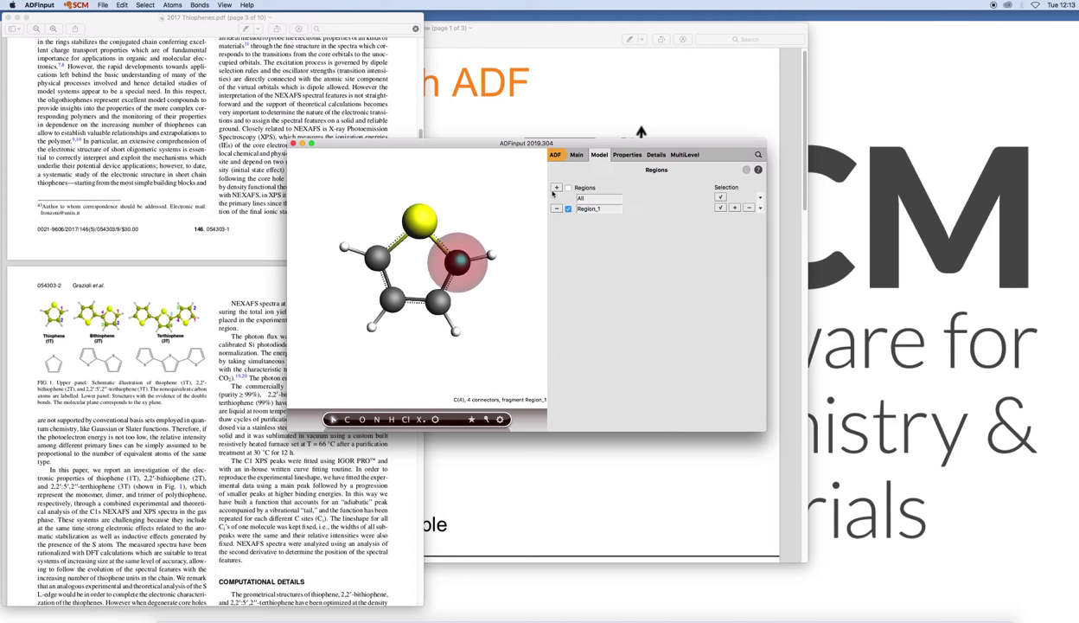
{"action": "double_click", "coordinate": [574, 210]}
{"action": "type", "text": "C"}
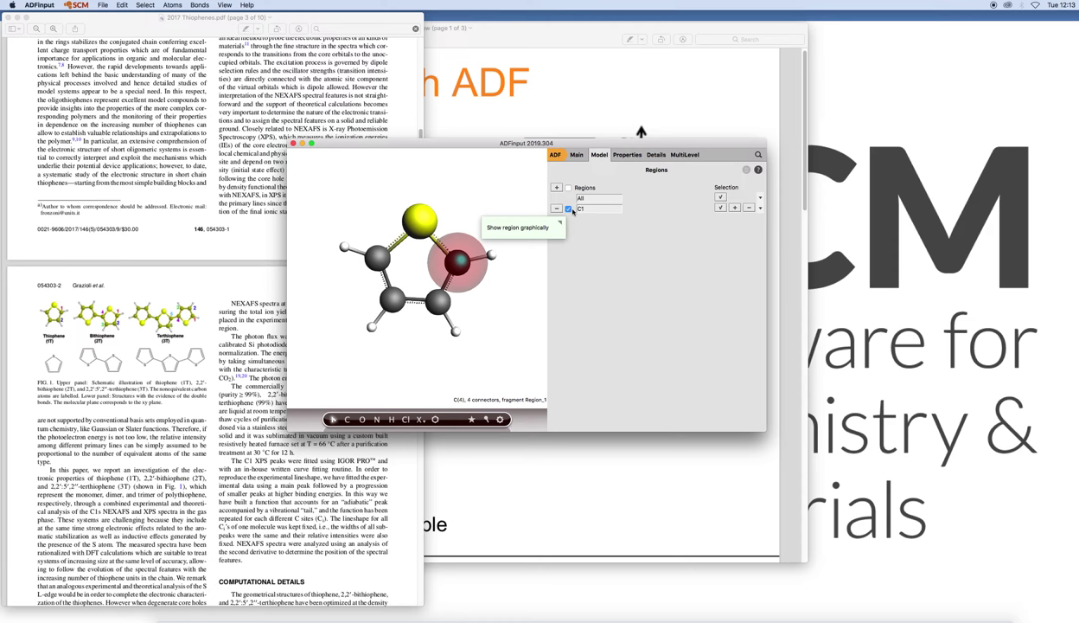
{"action": "type", "text": "1"}
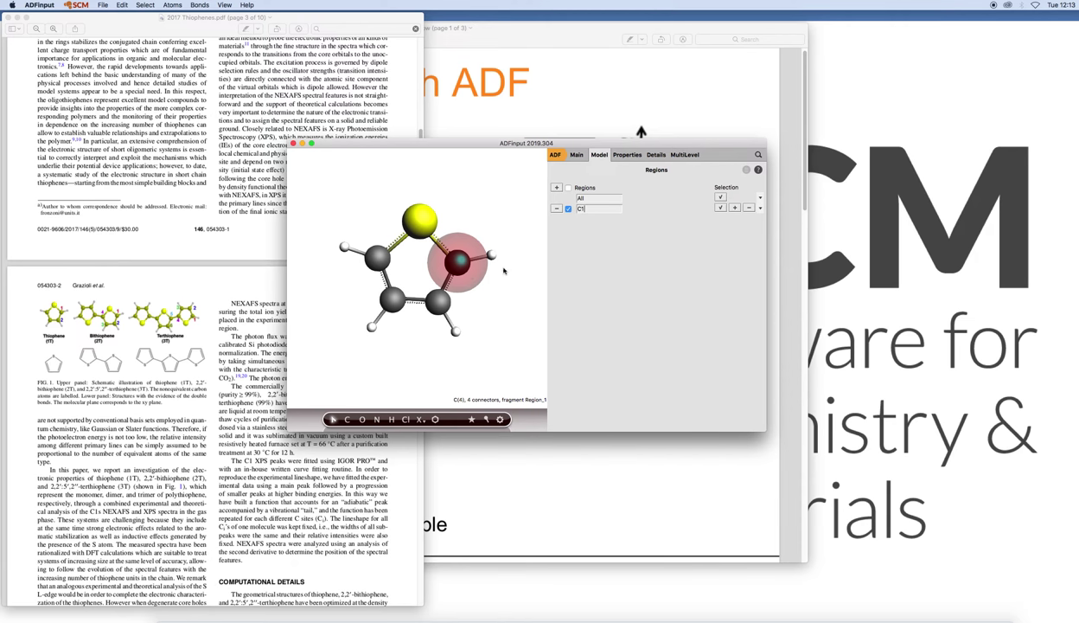
{"action": "left_click", "coordinate": [577, 155]}
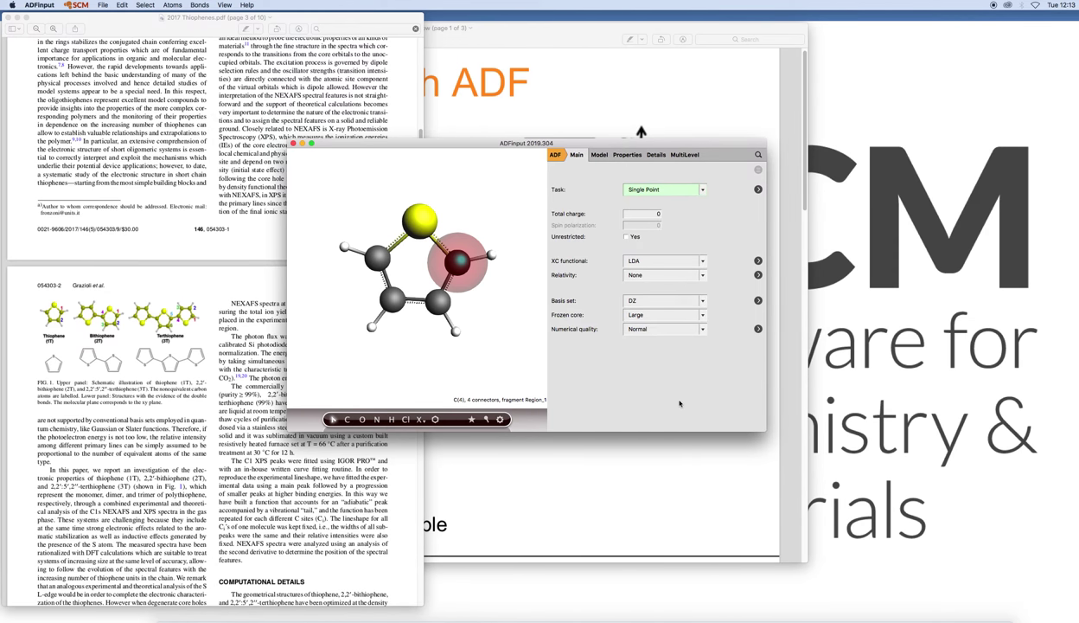
{"action": "left_click", "coordinate": [647, 260]}
- Use the GGA:BP86 functional, Scalar relativity, TZP basis set and a Small frozen core
{"action": "mouse_move", "coordinate": [656, 281]}
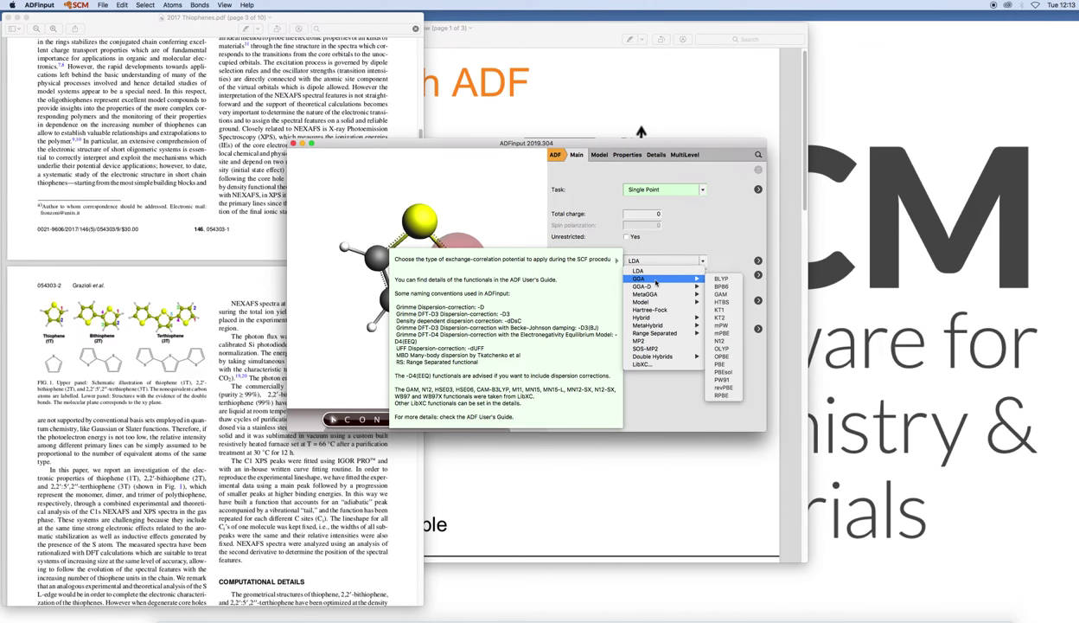
{"action": "left_click", "coordinate": [722, 287]}
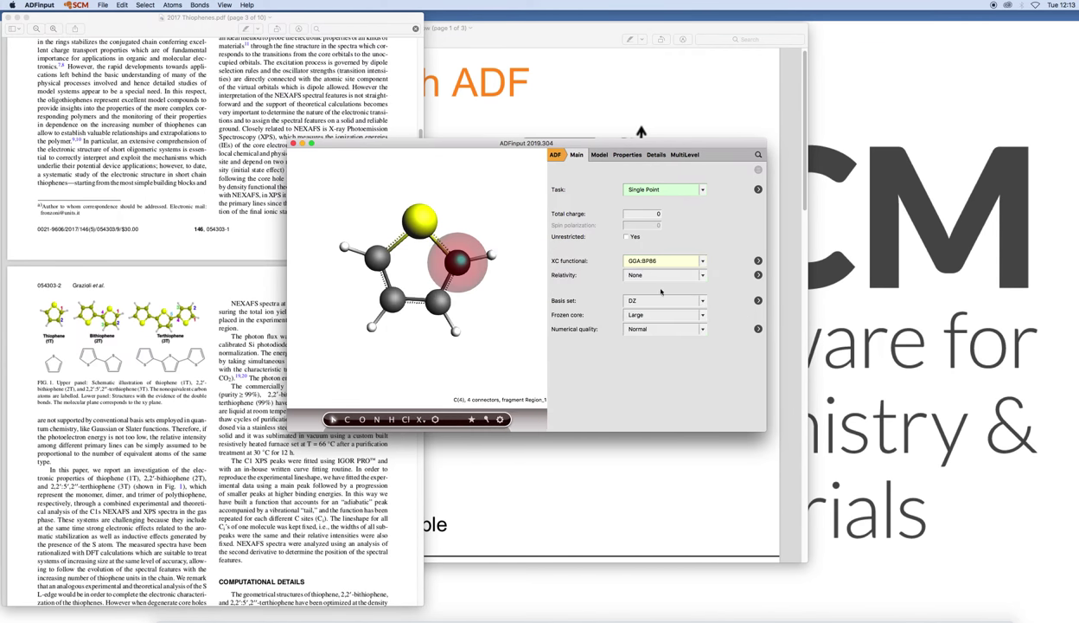
{"action": "left_click", "coordinate": [631, 274]}
{"action": "left_click", "coordinate": [642, 293]}
{"action": "mouse_move", "coordinate": [659, 302]}
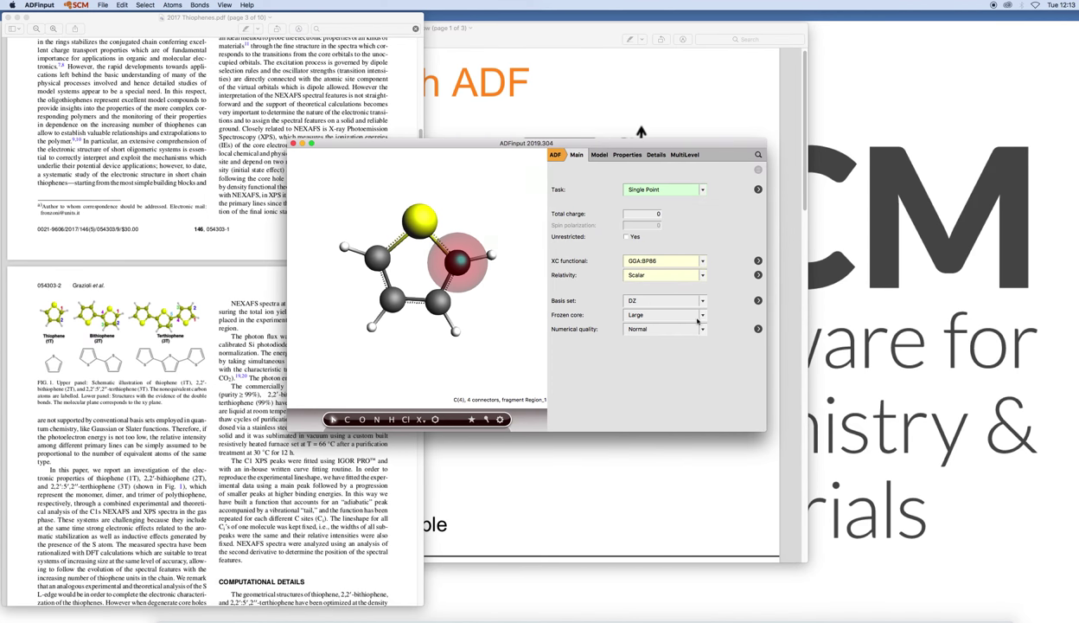
{"action": "left_click", "coordinate": [671, 301]}
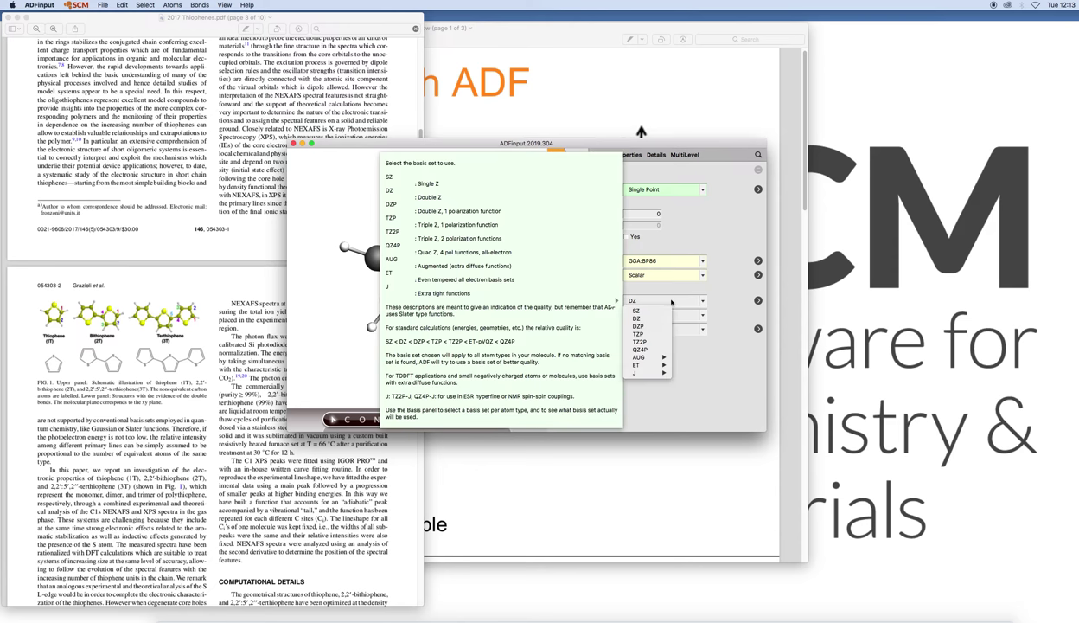
{"action": "left_click", "coordinate": [637, 334]}
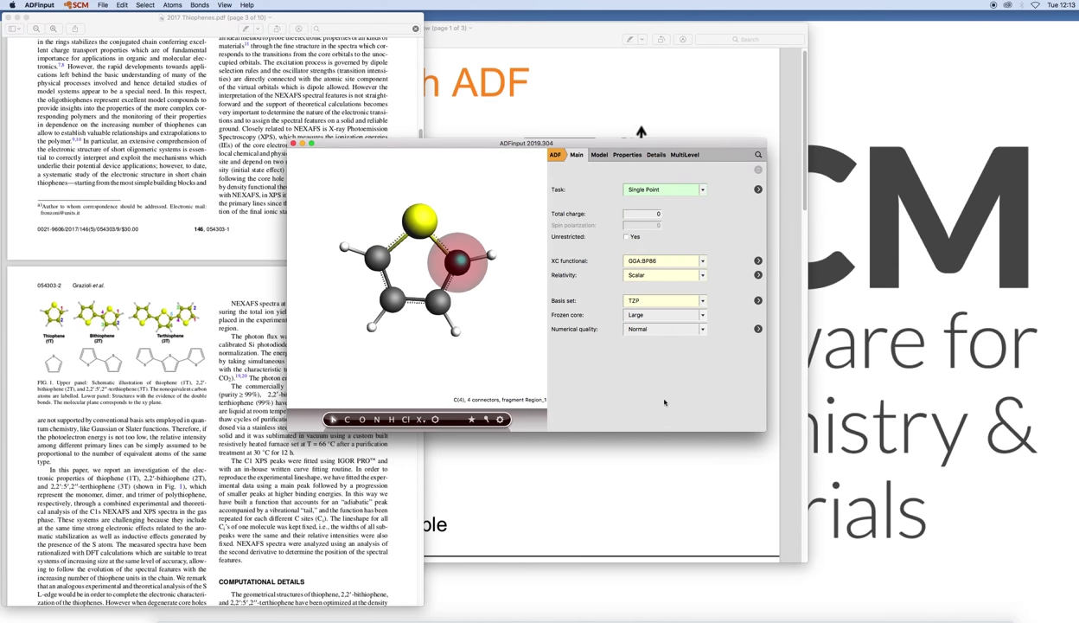
{"action": "left_click", "coordinate": [633, 314]}
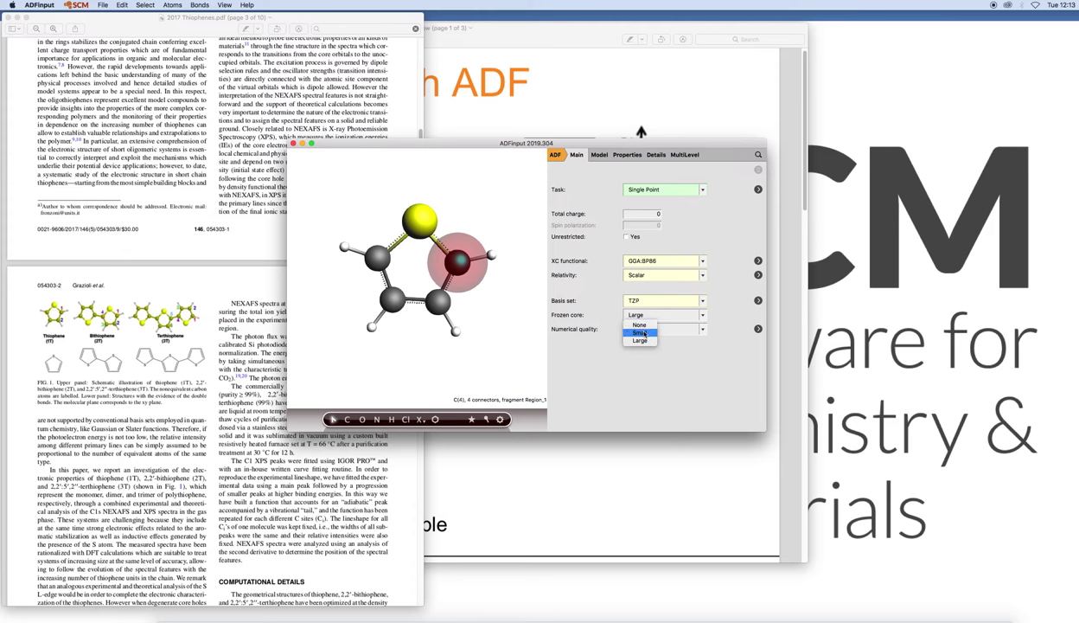
{"action": "left_click", "coordinate": [642, 334]}
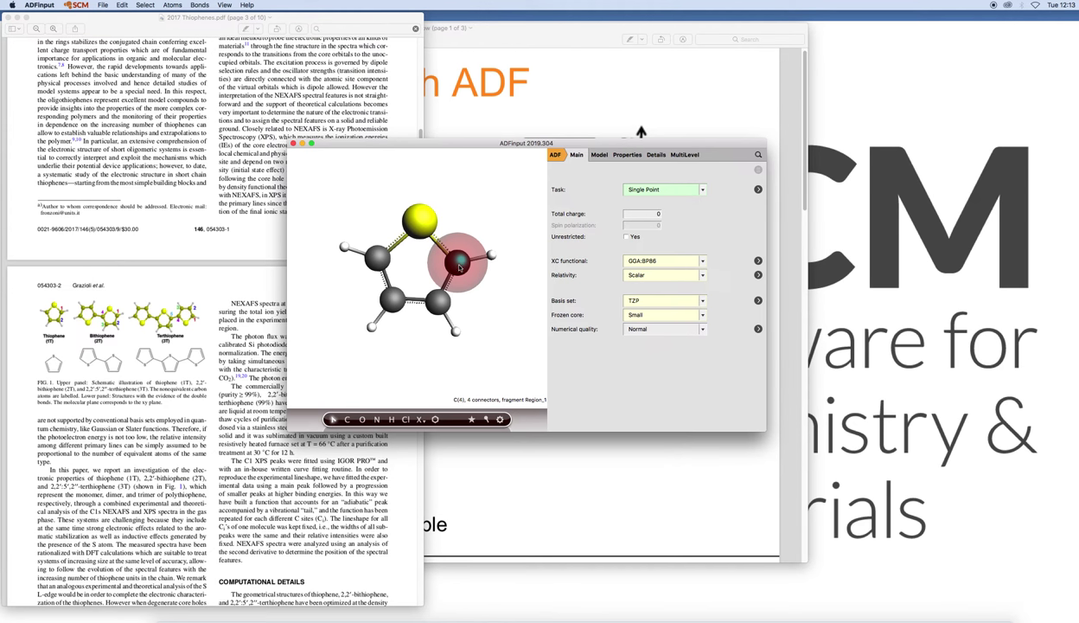
{"action": "left_click", "coordinate": [757, 300]}
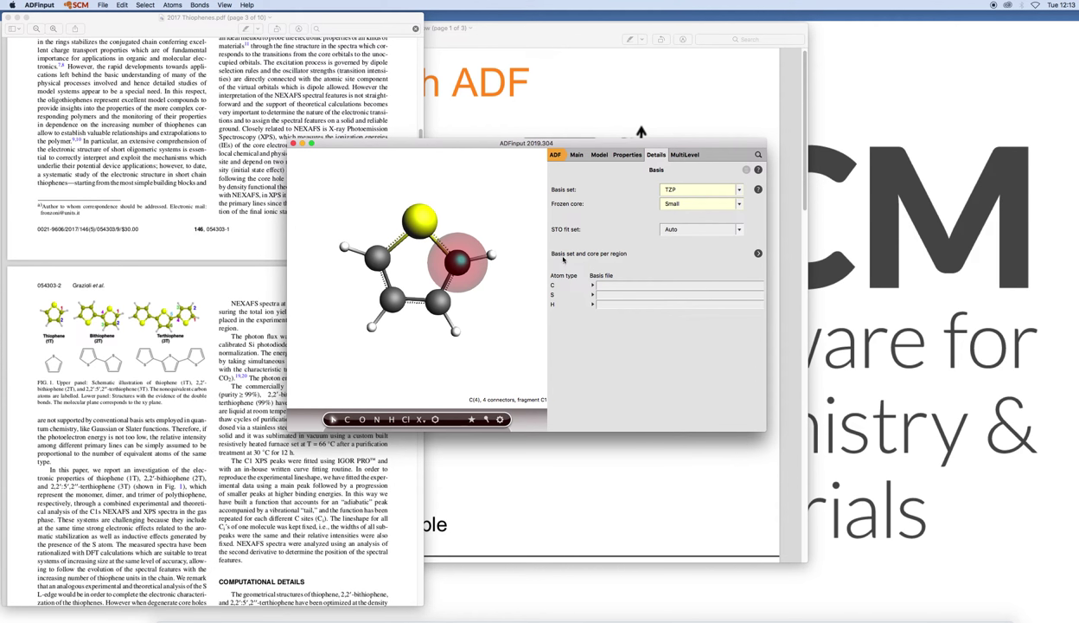
- Give region C1 a TZ2P basis with no frozen core, and make the calculation unrestricted
{"action": "left_click", "coordinate": [758, 253]}
{"action": "scroll", "coordinate": [677, 346], "scroll_direction": "down", "scroll_amount": 1}
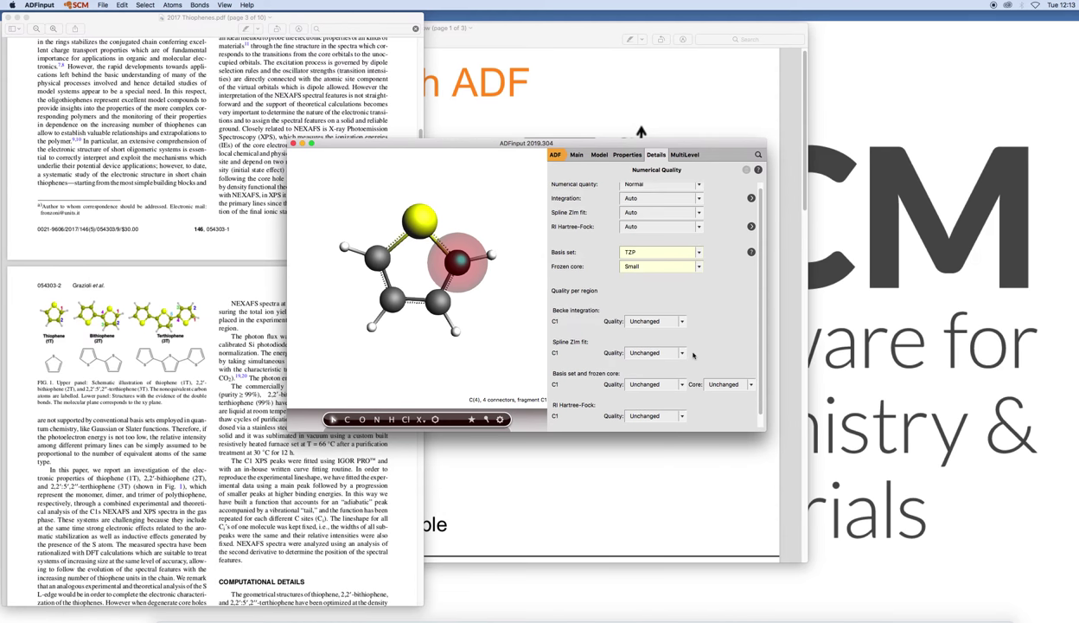
{"action": "left_click", "coordinate": [649, 389]}
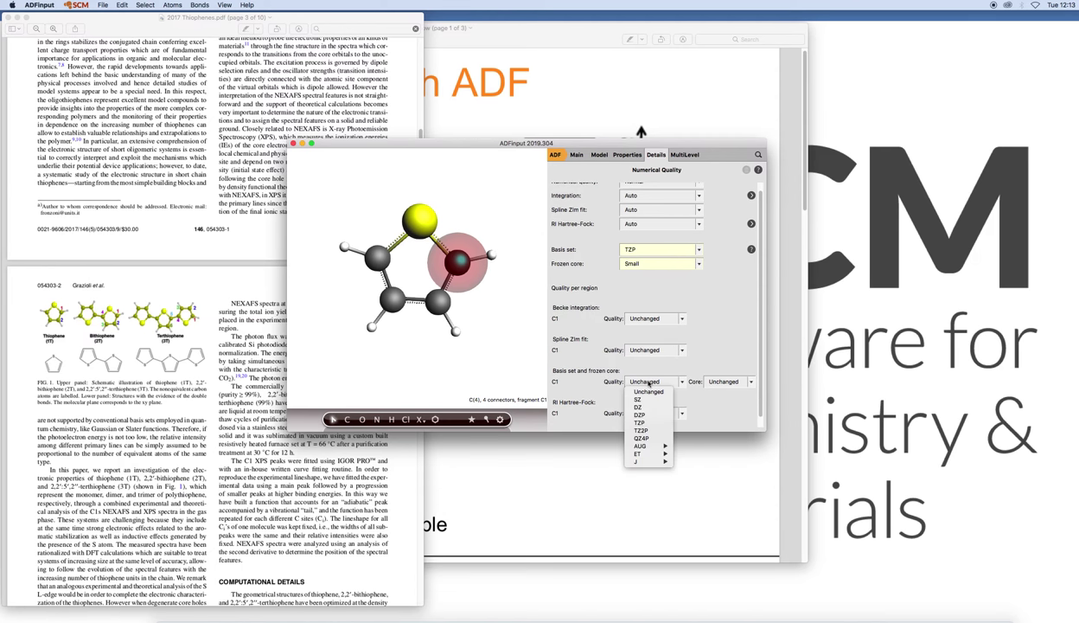
{"action": "left_click", "coordinate": [644, 431]}
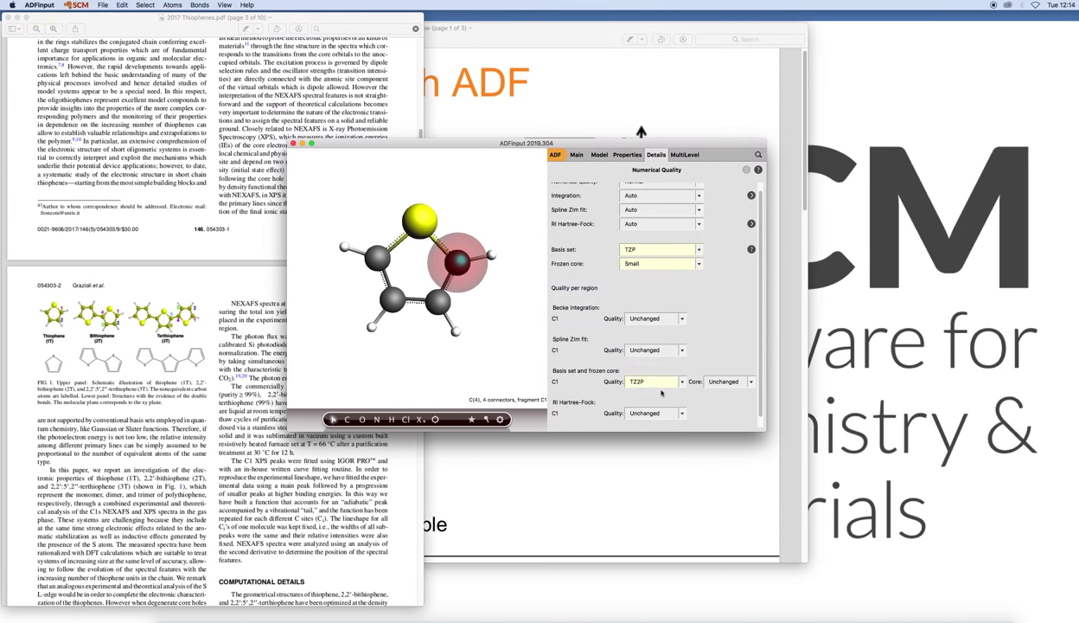
{"action": "left_click", "coordinate": [726, 381]}
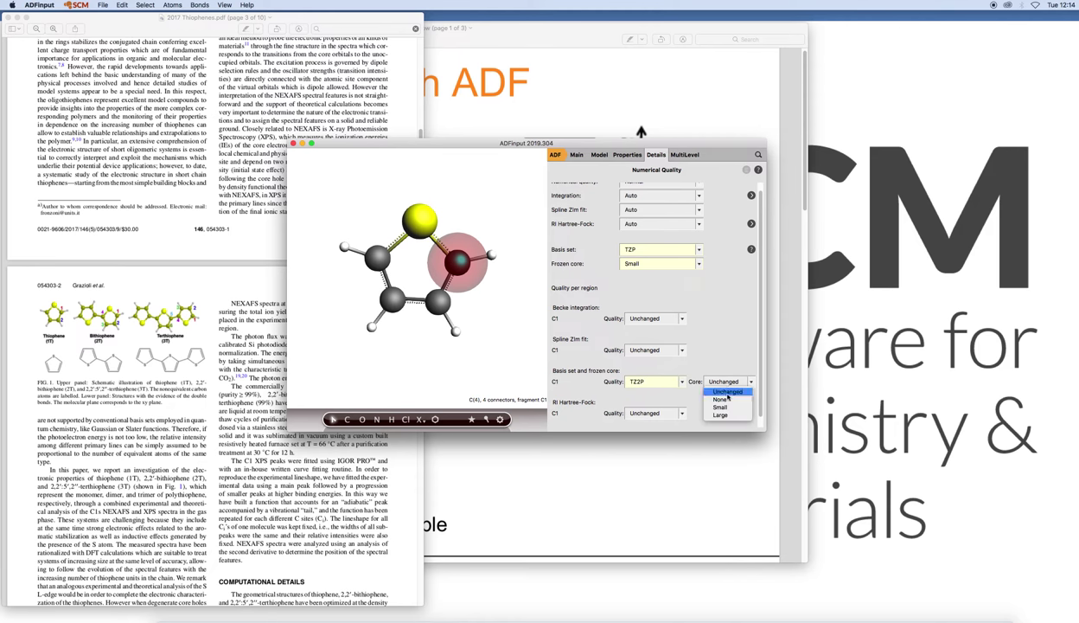
{"action": "left_click", "coordinate": [729, 401]}
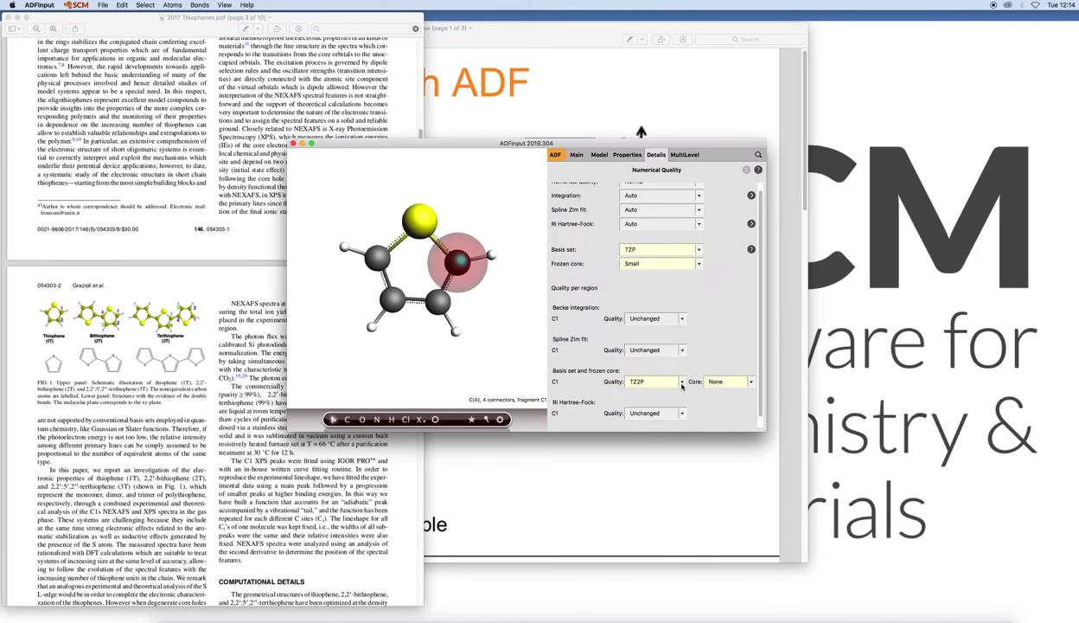
{"action": "left_click", "coordinate": [682, 383]}
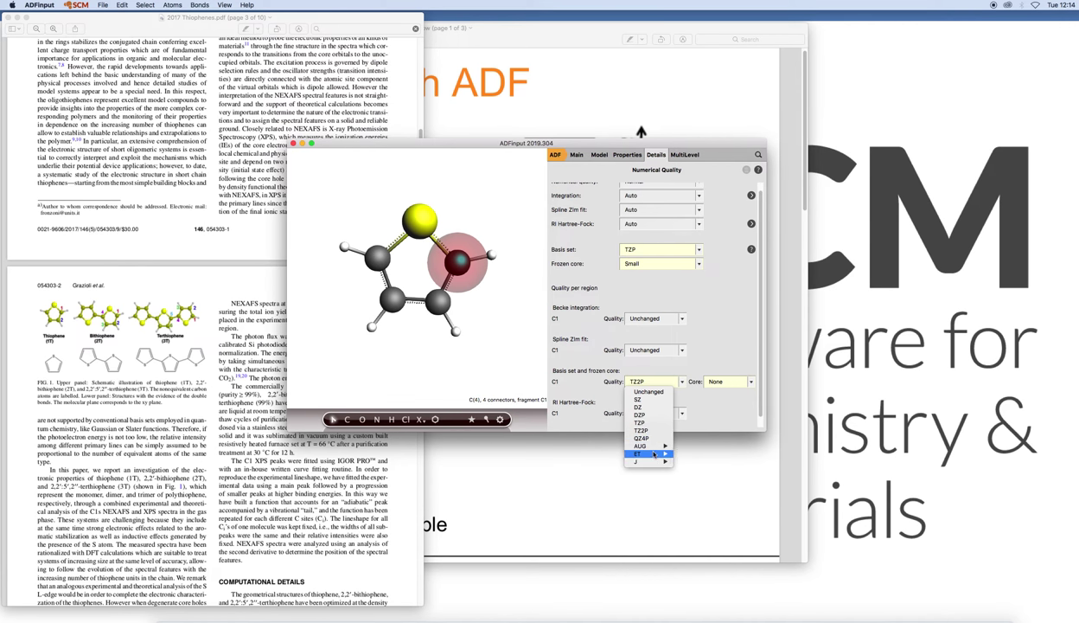
{"action": "mouse_move", "coordinate": [655, 454]}
{"action": "left_click", "coordinate": [732, 421]}
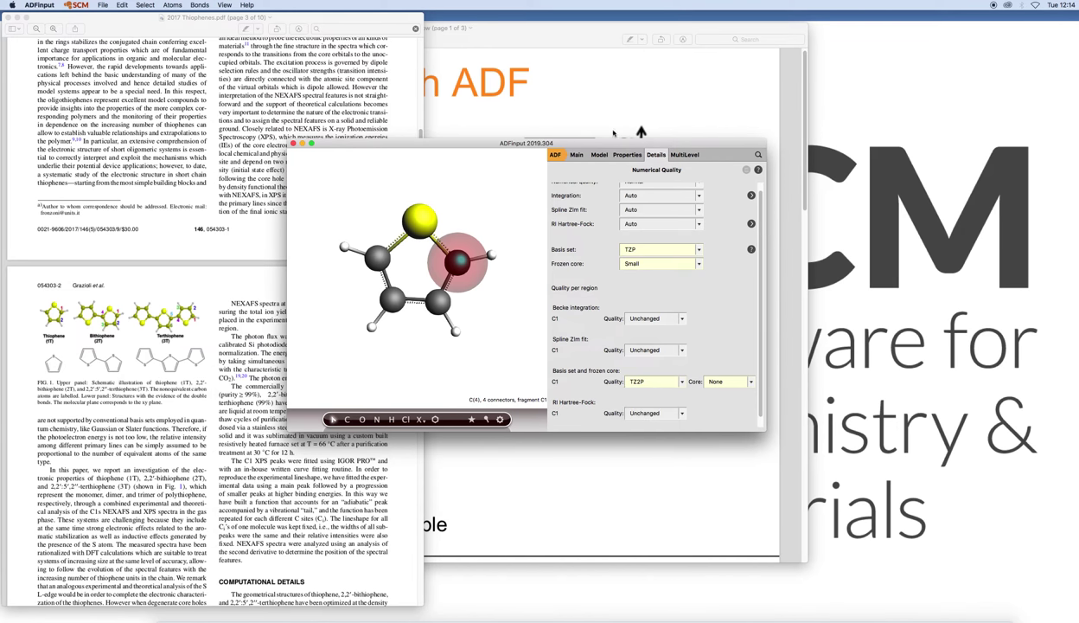
{"action": "left_click", "coordinate": [575, 155]}
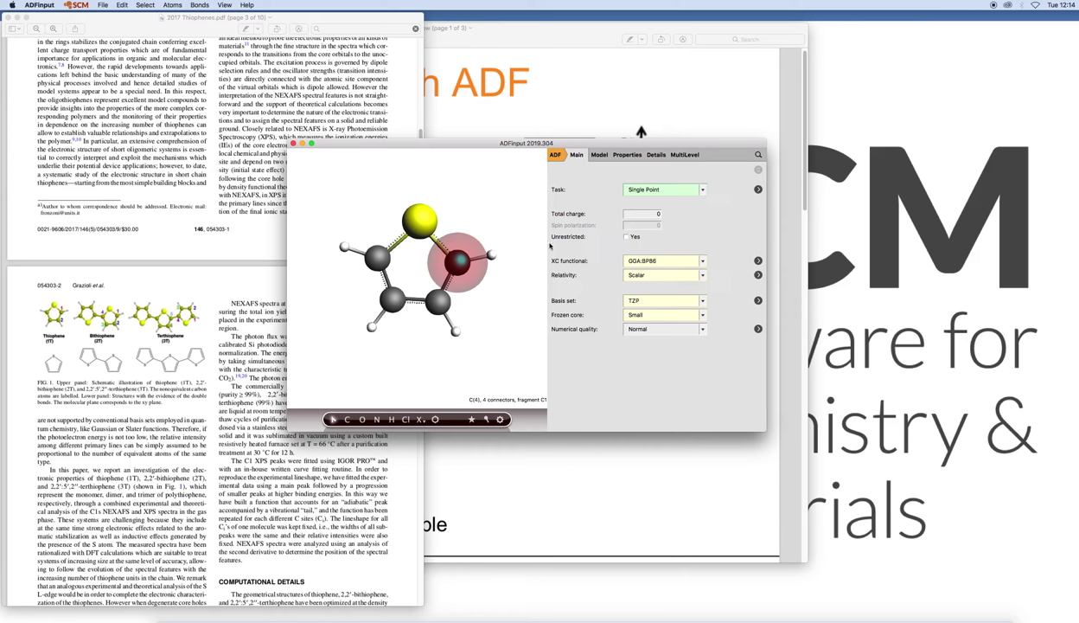
{"action": "left_click", "coordinate": [627, 238]}
- Save the setup as thiophene-C1-SP and run it, accepting the unrestricted warning
{"action": "left_click", "coordinate": [103, 4]}
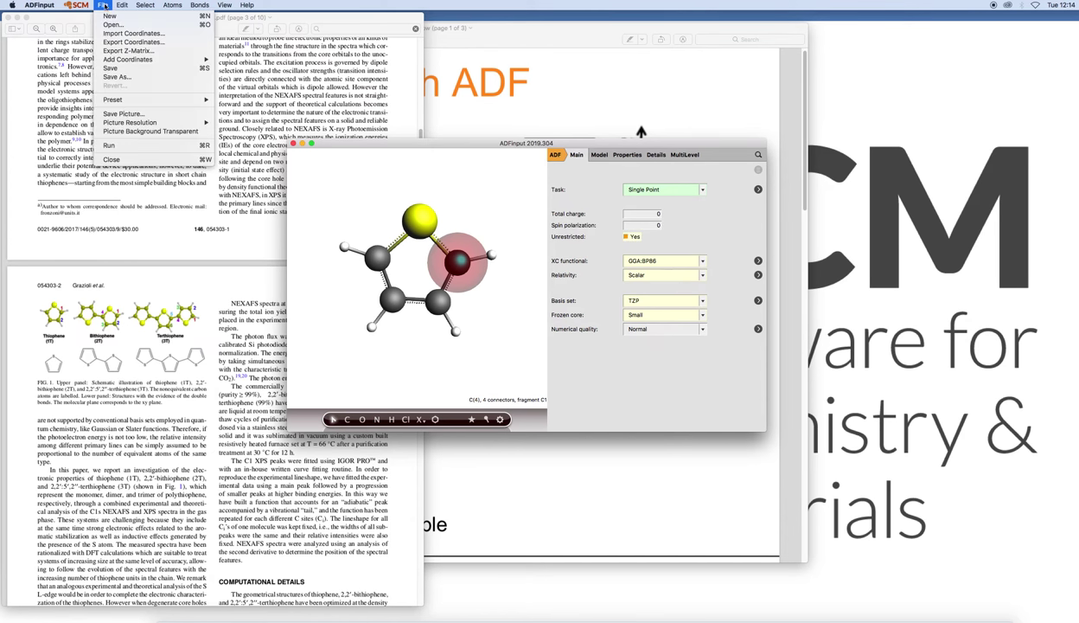
{"action": "left_click", "coordinate": [128, 146]}
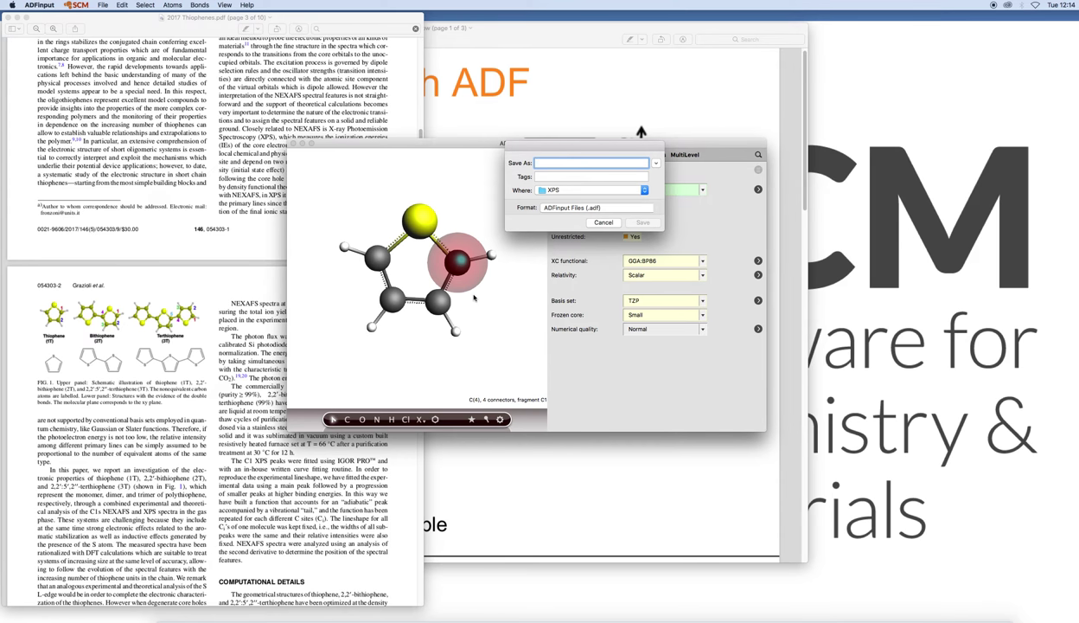
{"action": "type", "text": "thiophene-C1-SP"}
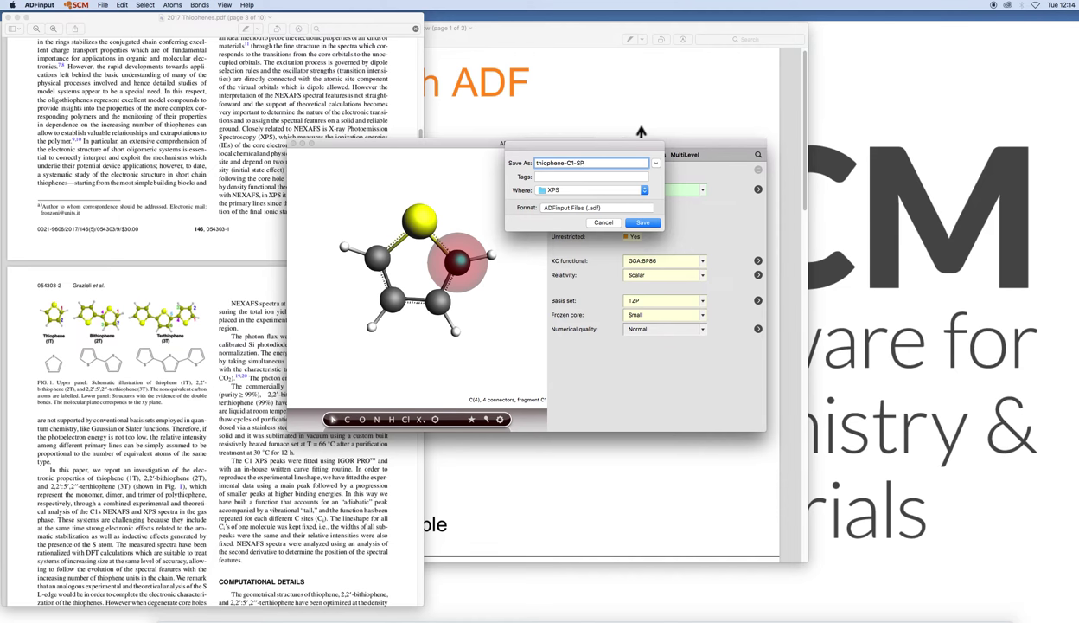
{"action": "left_click", "coordinate": [643, 223]}
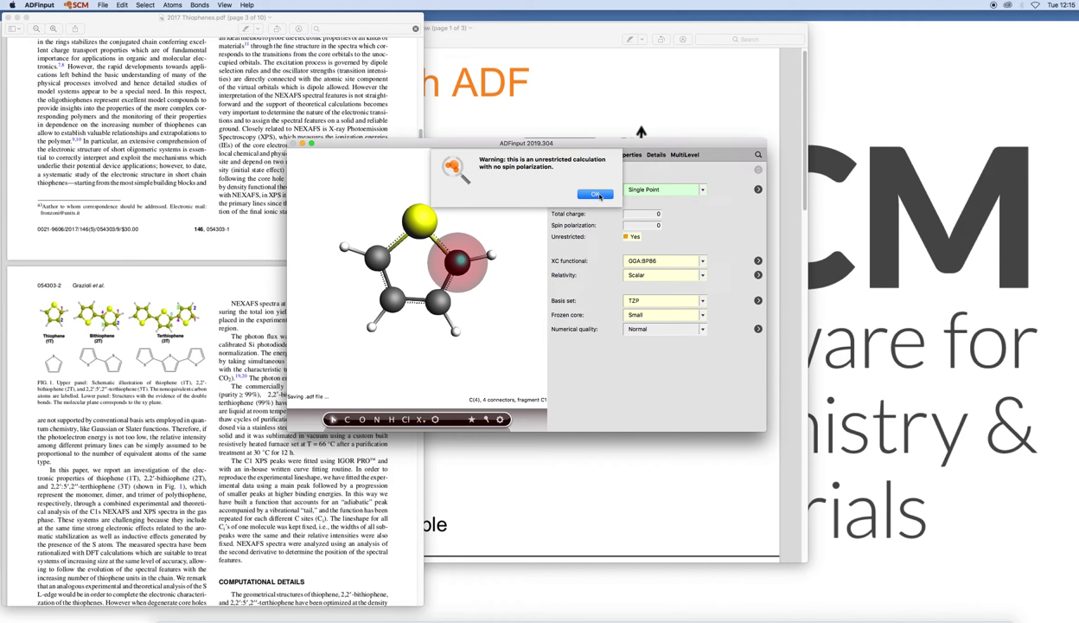
{"action": "left_click", "coordinate": [596, 194]}
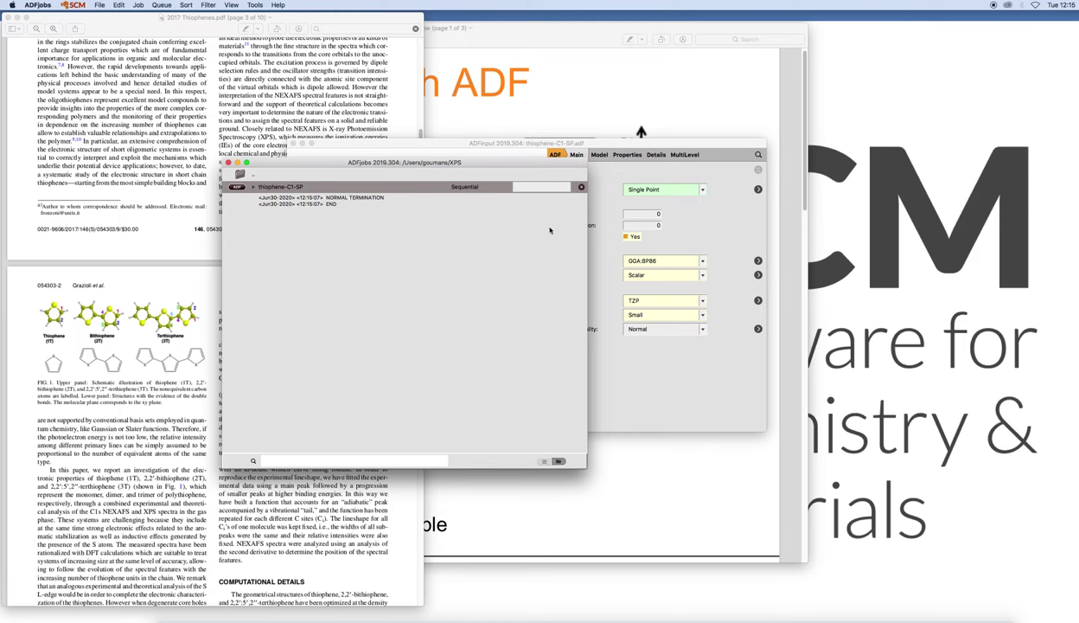
- Arrange ADFinput and ADFjobs side by side to follow the thiophene-C1-SP job's progress
{"action": "left_click", "coordinate": [593, 258]}
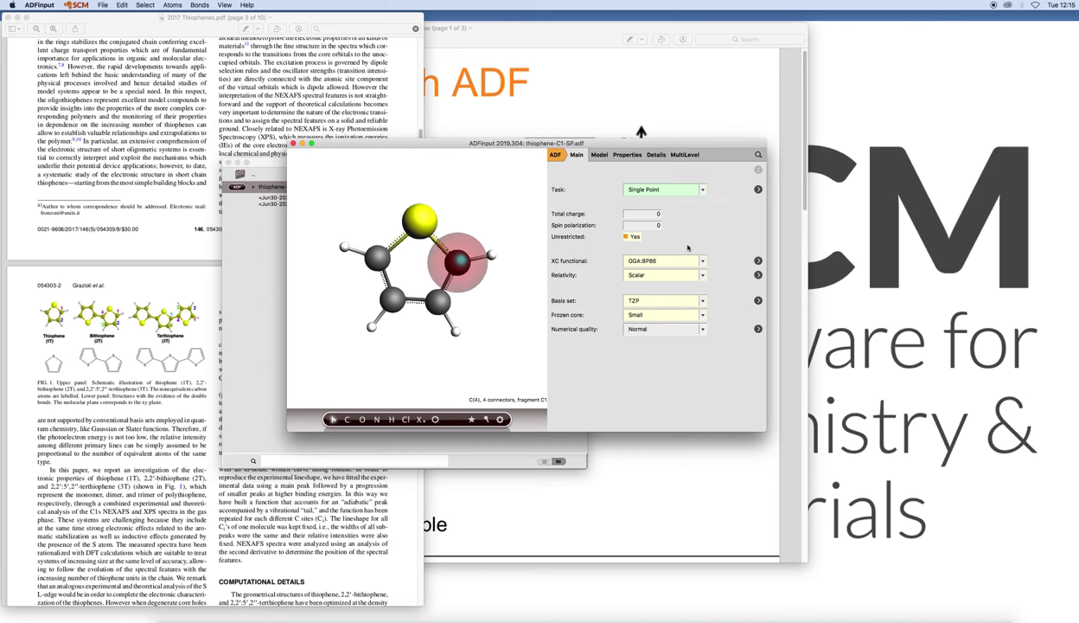
{"action": "left_click_drag", "start_coordinate": [586, 143], "coordinate": [662, 111]}
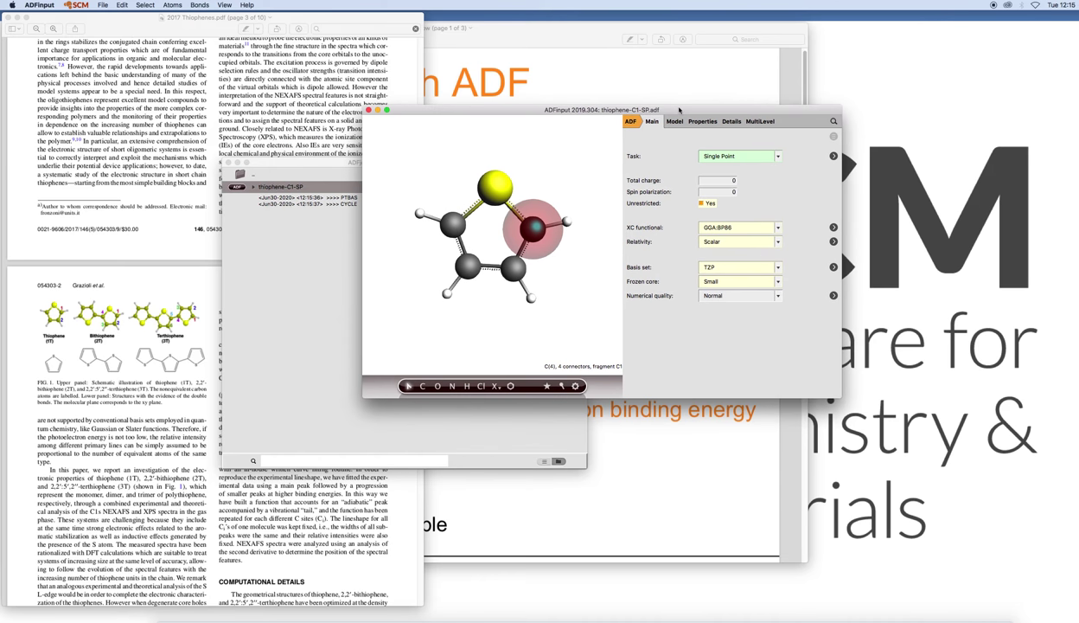
{"action": "left_click_drag", "start_coordinate": [337, 171], "coordinate": [201, 185]}
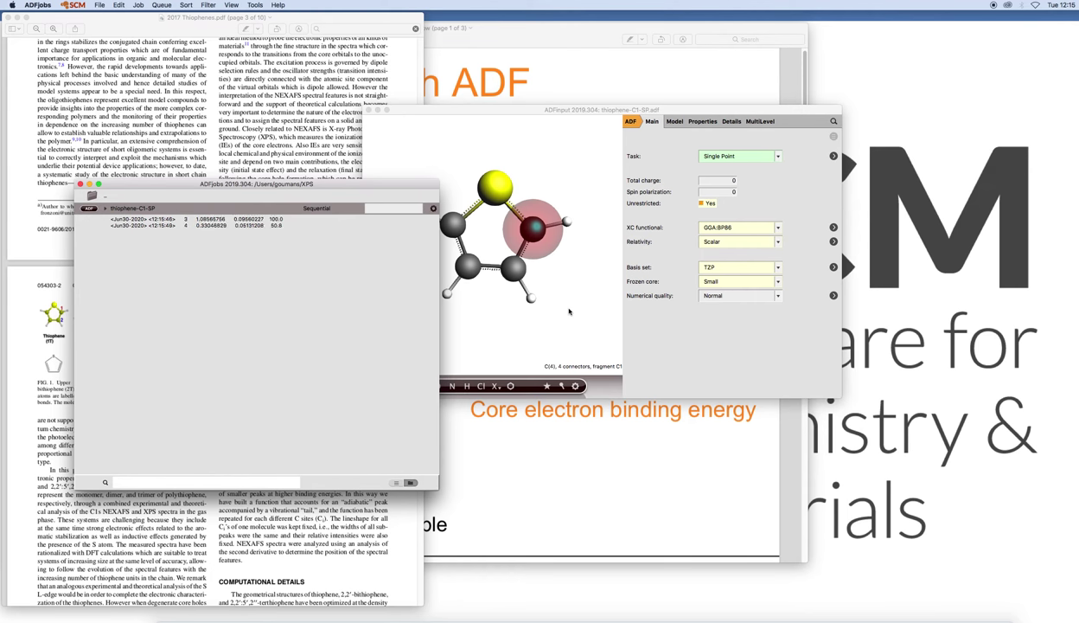
{"action": "left_click", "coordinate": [569, 312]}
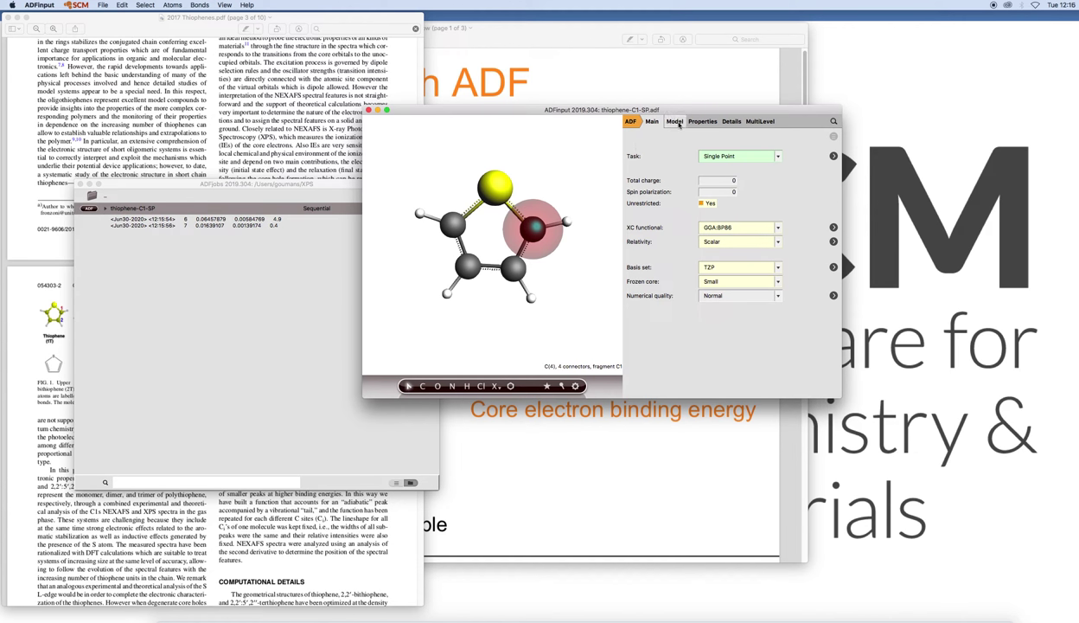
- Move the core-hole region from atom C(4) to C(3) and rename it C2
{"action": "left_click", "coordinate": [675, 122]}
{"action": "left_click", "coordinate": [677, 142]}
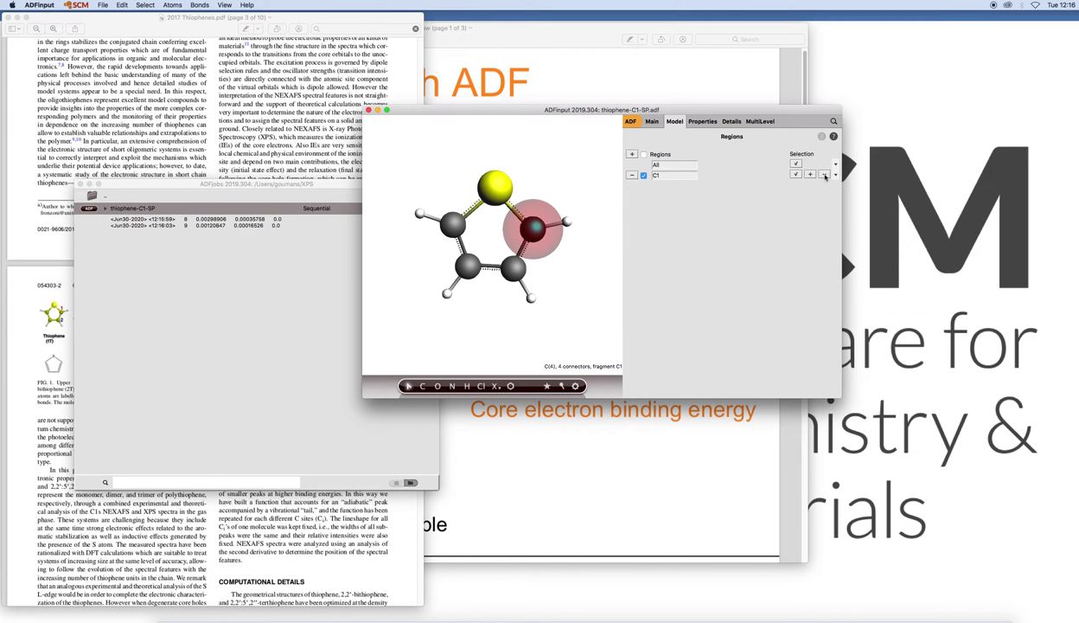
{"action": "left_click", "coordinate": [825, 175]}
{"action": "left_click", "coordinate": [507, 269]}
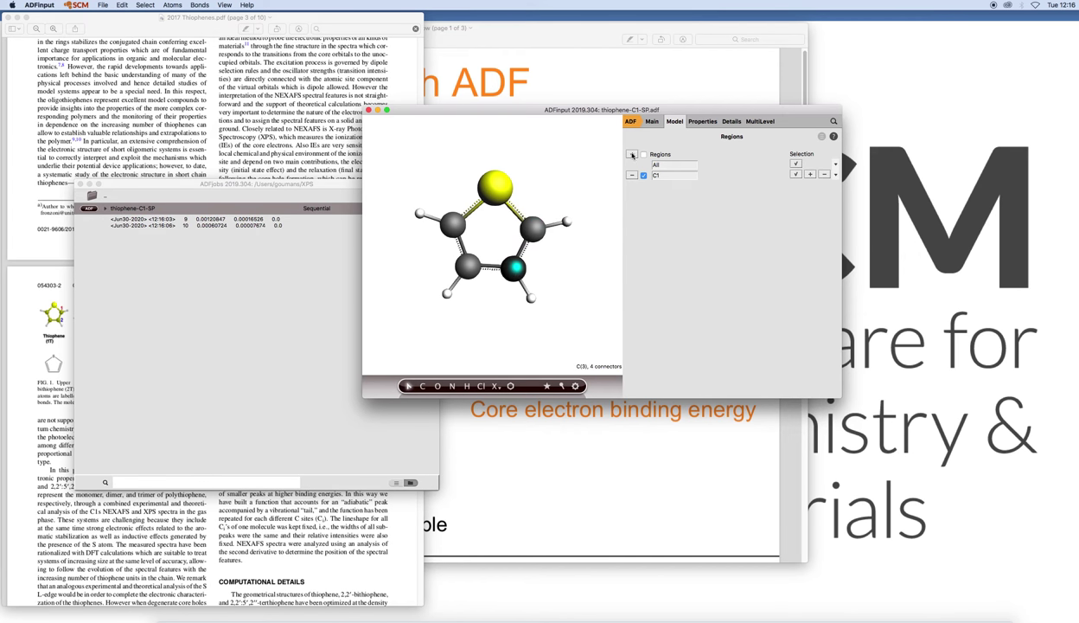
{"action": "left_click", "coordinate": [632, 154]}
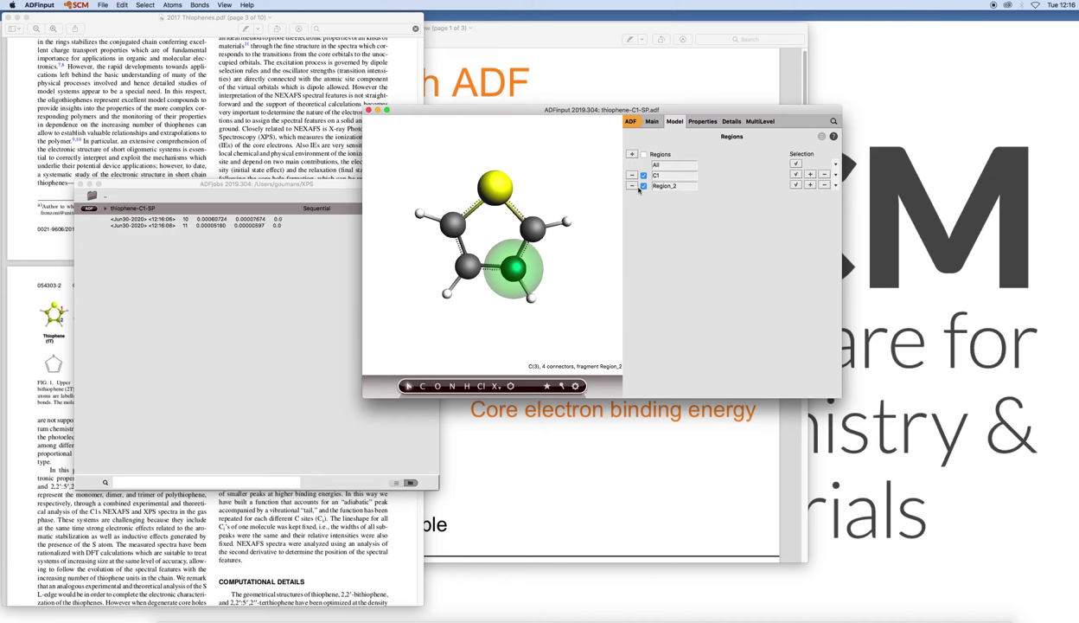
{"action": "left_click", "coordinate": [632, 186]}
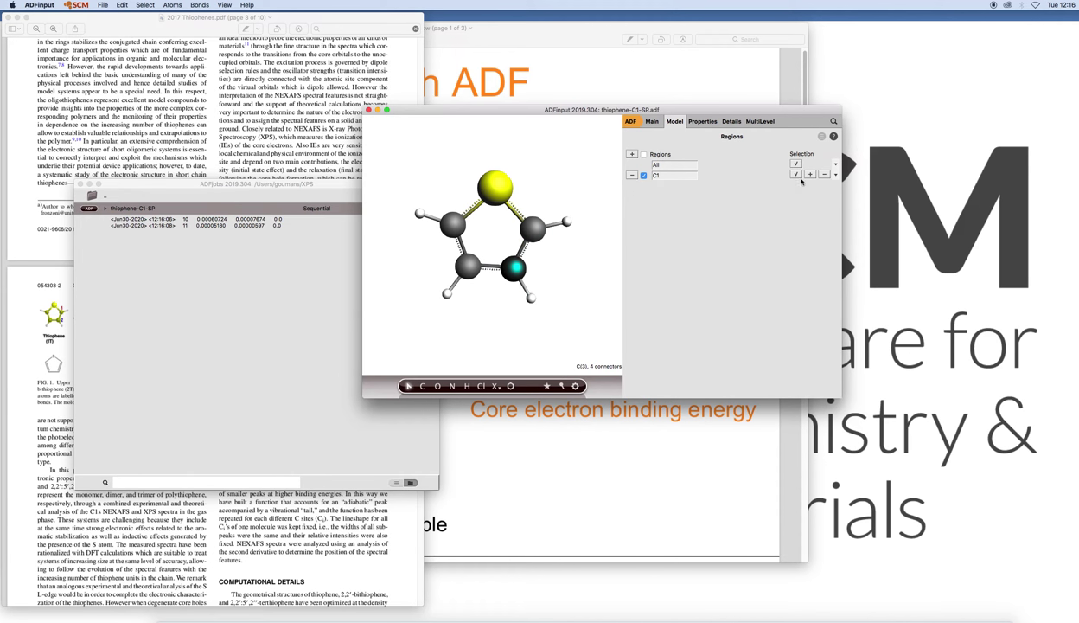
{"action": "key", "text": "Return"}
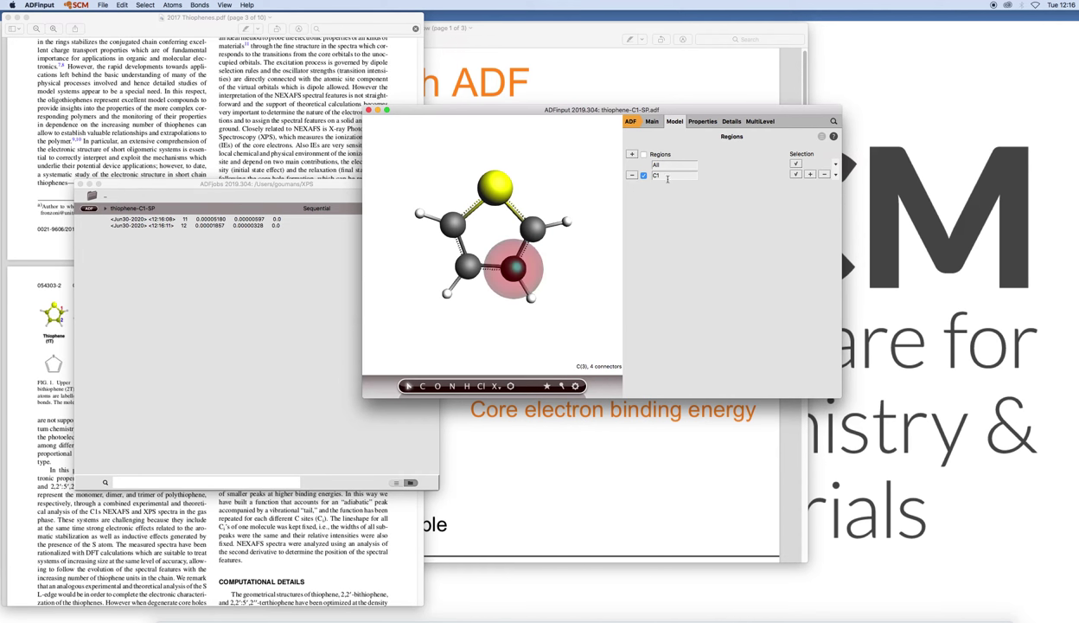
{"action": "double_click", "coordinate": [656, 176]}
{"action": "type", "text": "C2"}
{"action": "left_click", "coordinate": [654, 122]}
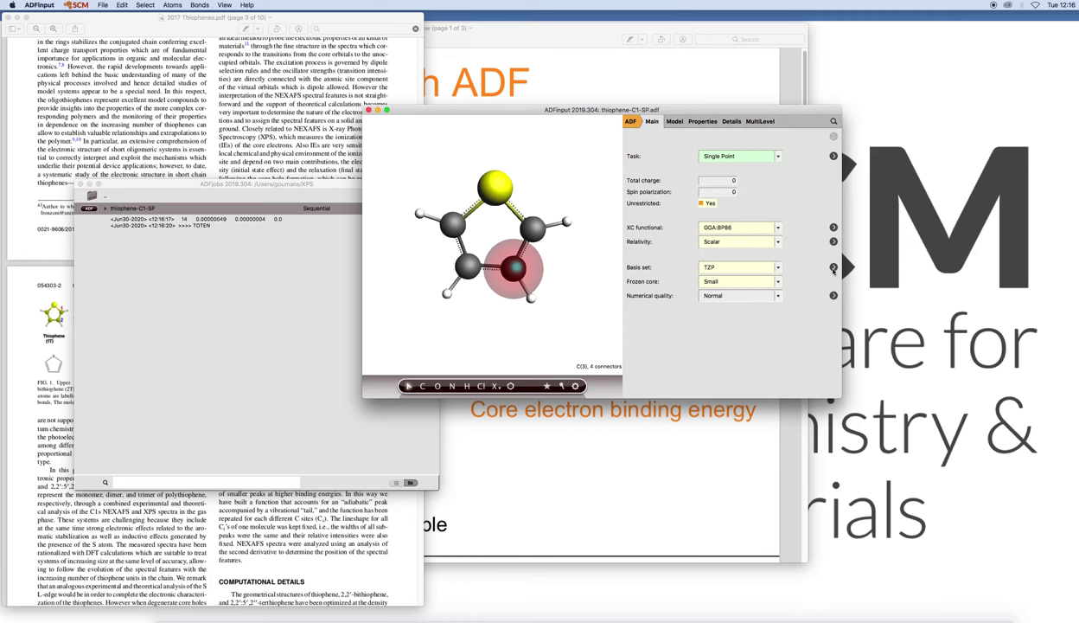
{"action": "left_click", "coordinate": [834, 269]}
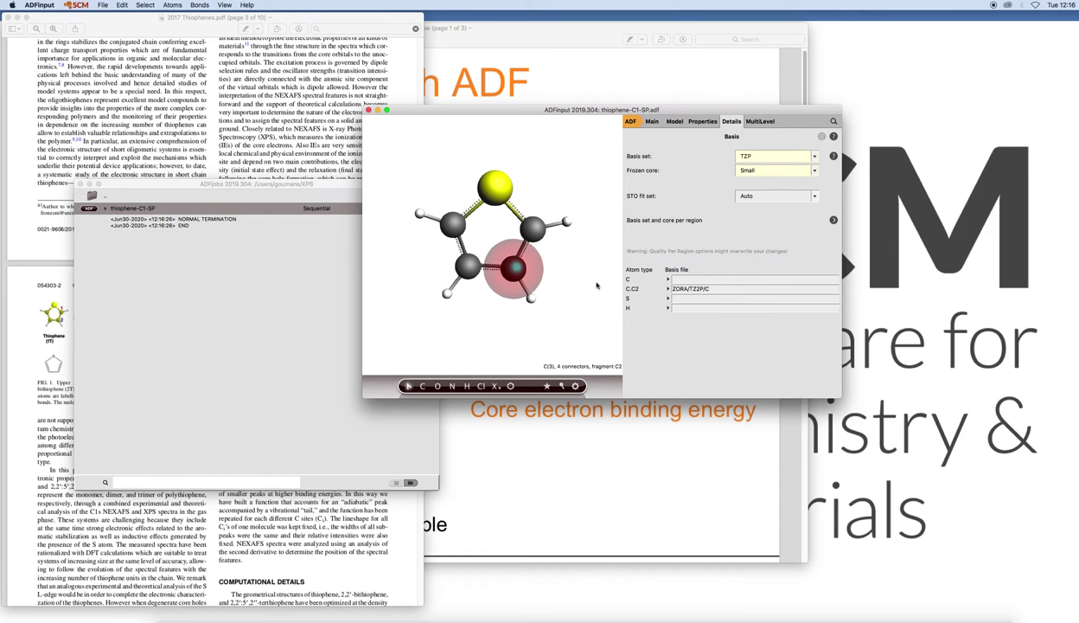
- Save the setup as thiophene-C2-SP.adf, accepting the unrestricted warning
{"action": "left_click", "coordinate": [103, 5]}
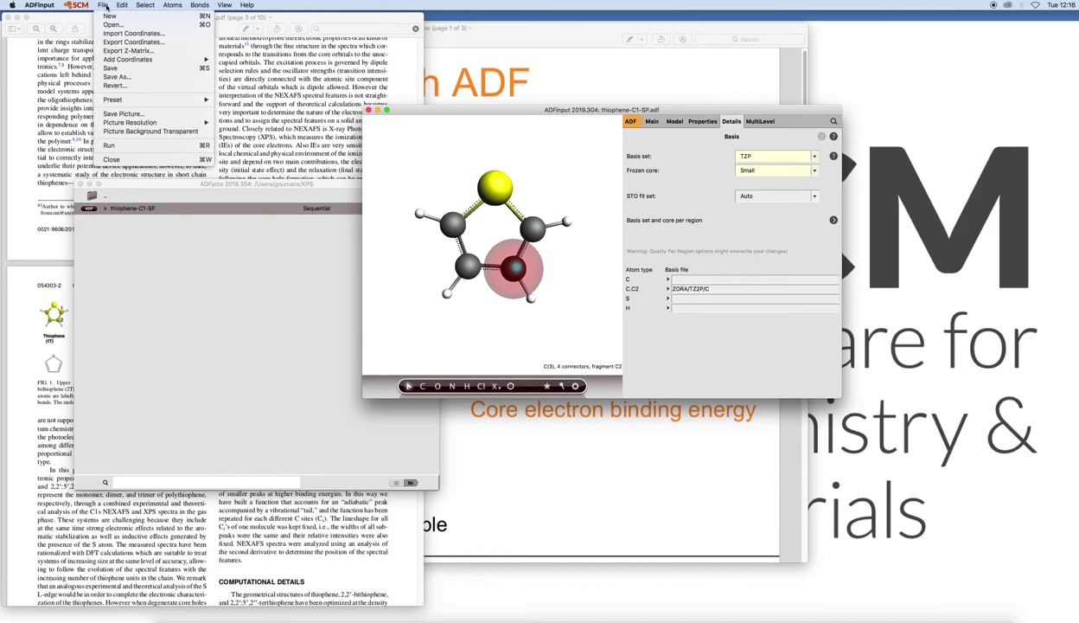
{"action": "left_click", "coordinate": [116, 76]}
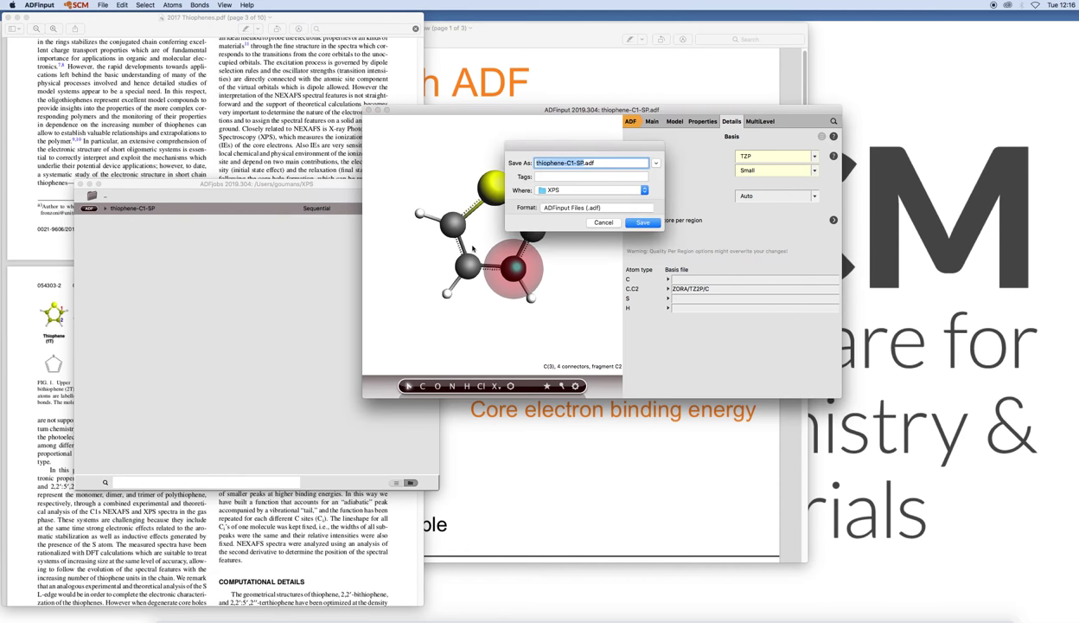
{"action": "left_click", "coordinate": [573, 162]}
{"action": "key", "text": "BackSpace"}
{"action": "type", "text": "2"}
{"action": "left_click", "coordinate": [644, 223]}
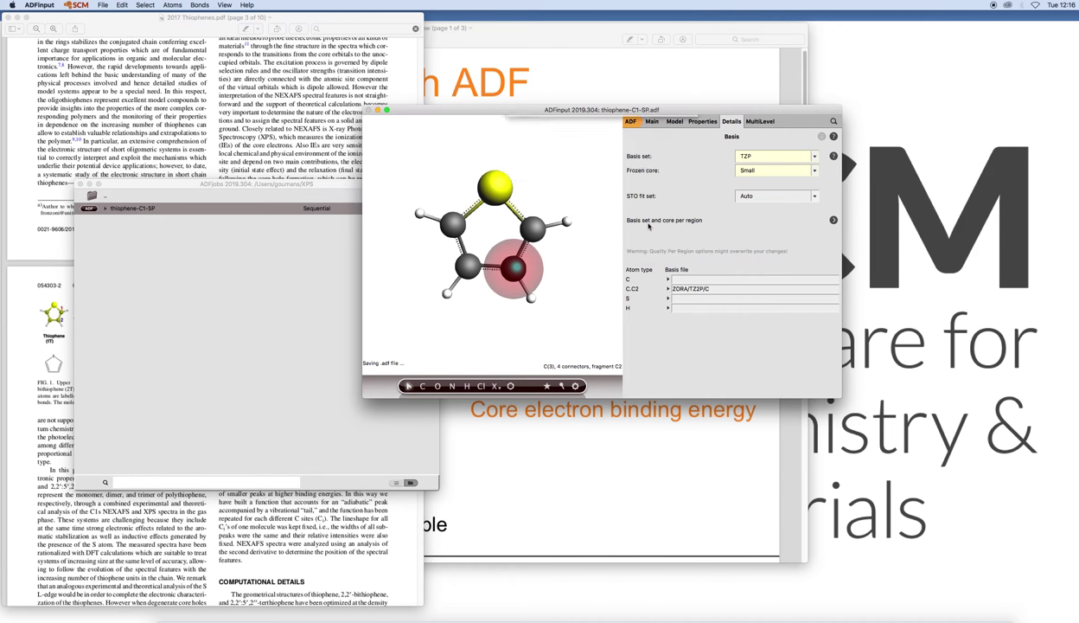
{"action": "left_click", "coordinate": [681, 163]}
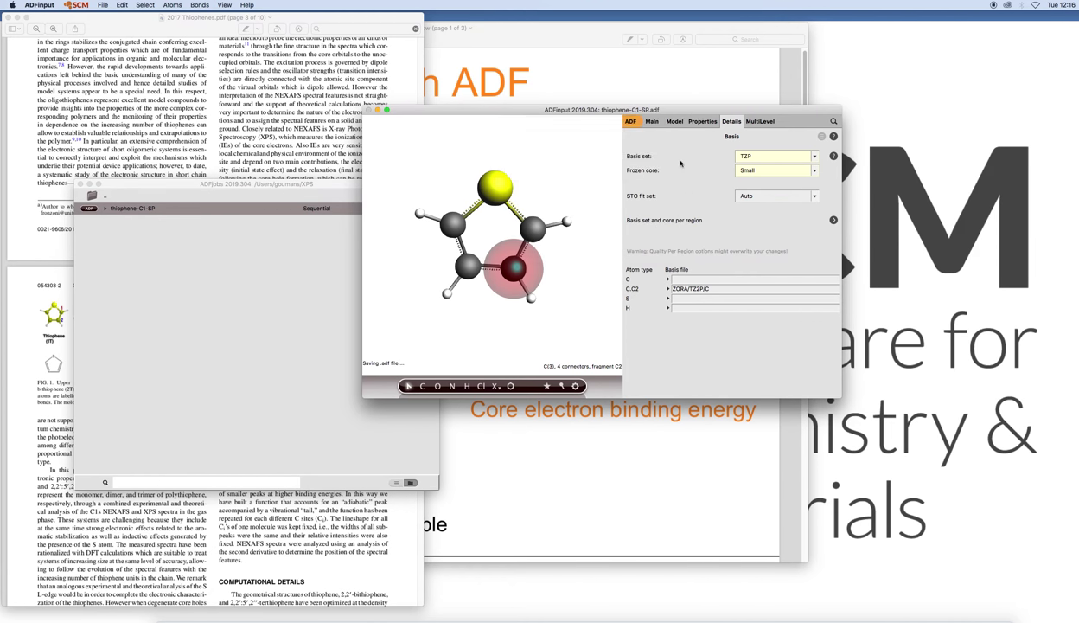
- Run the thiophene-C2-SP job and select thiophene-C1-SP in the job list
{"action": "left_click", "coordinate": [103, 5]}
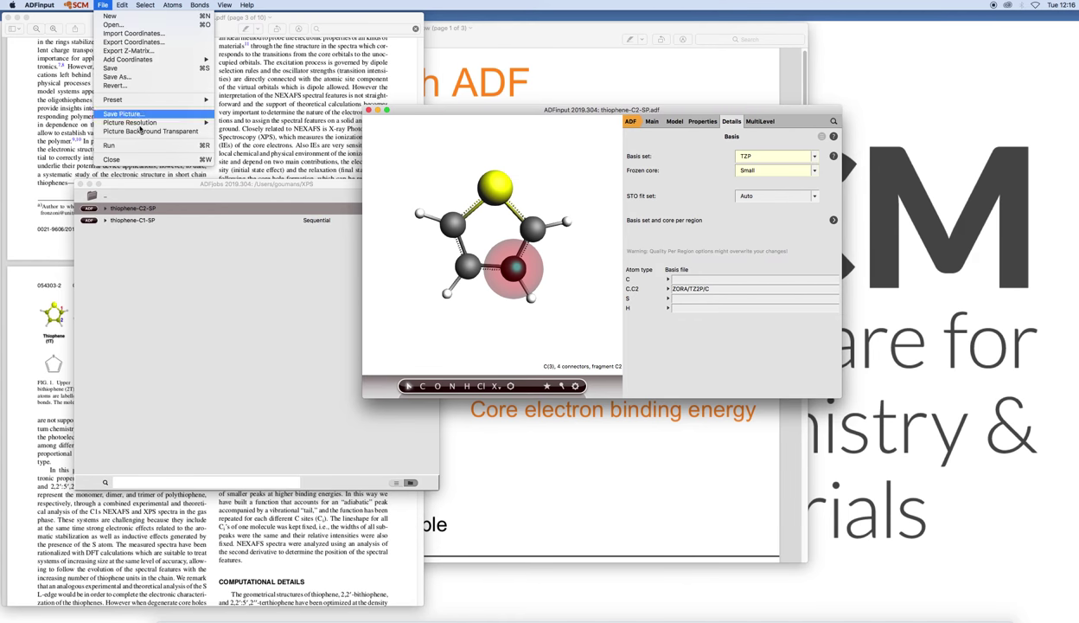
{"action": "left_click", "coordinate": [140, 143]}
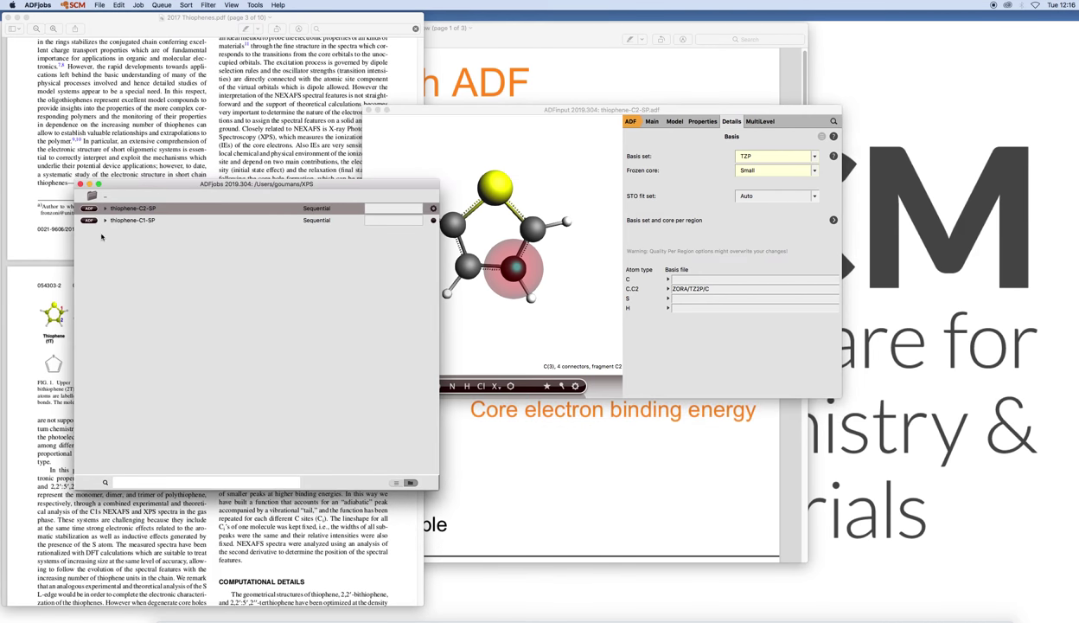
{"action": "left_click", "coordinate": [128, 235]}
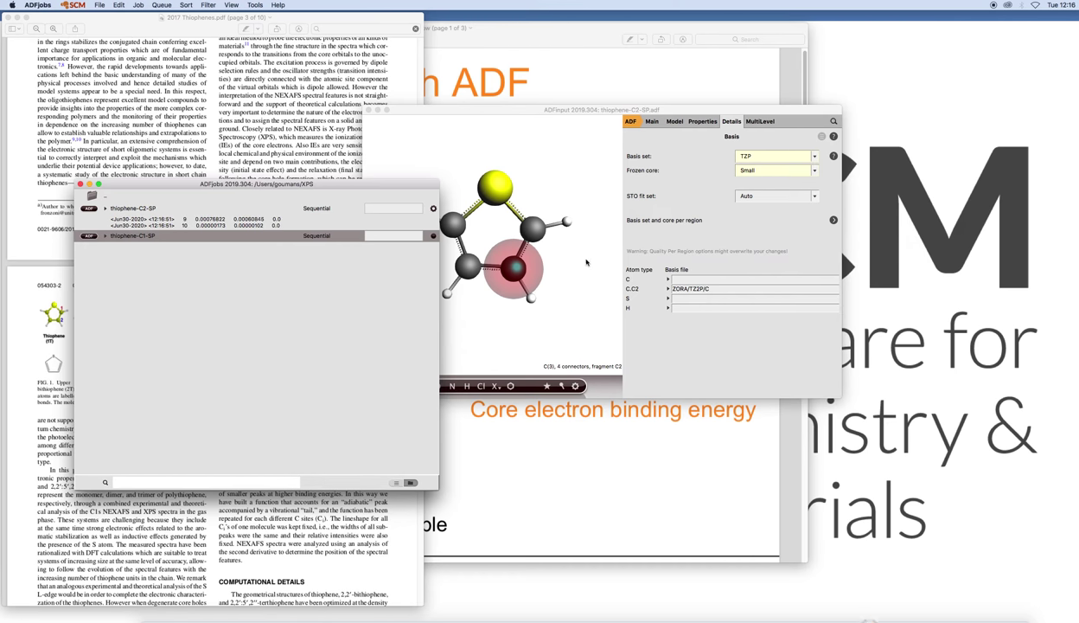
- Reopen thiophene-C1-SP in a new ADFinput window and rotate the thiophene ring face-on
{"action": "left_click", "coordinate": [873, 616]}
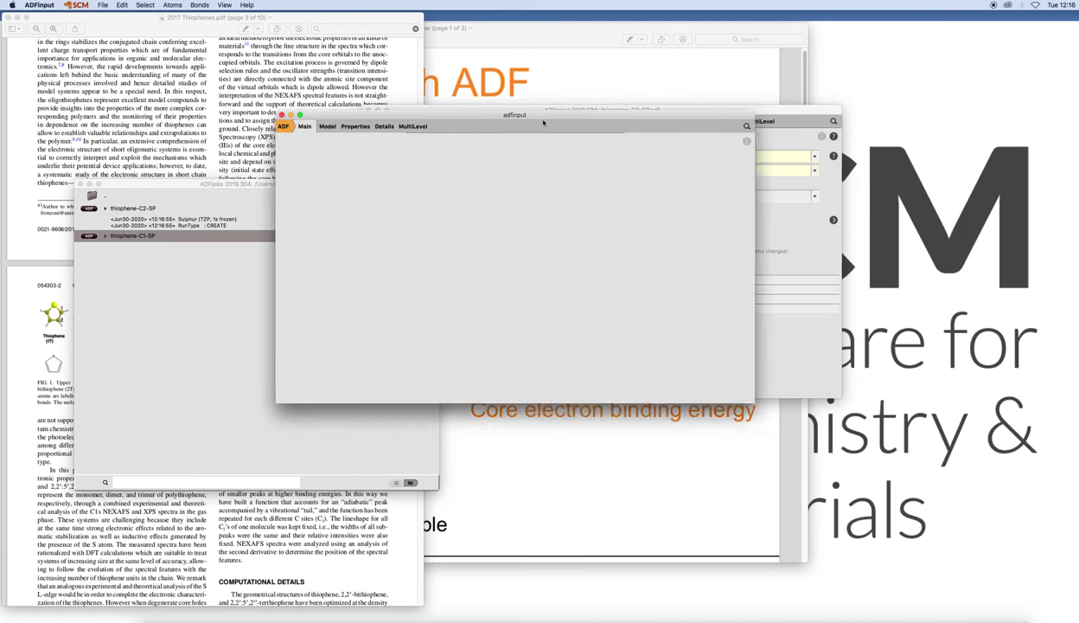
{"action": "left_click_drag", "start_coordinate": [616, 84], "coordinate": [507, 149]}
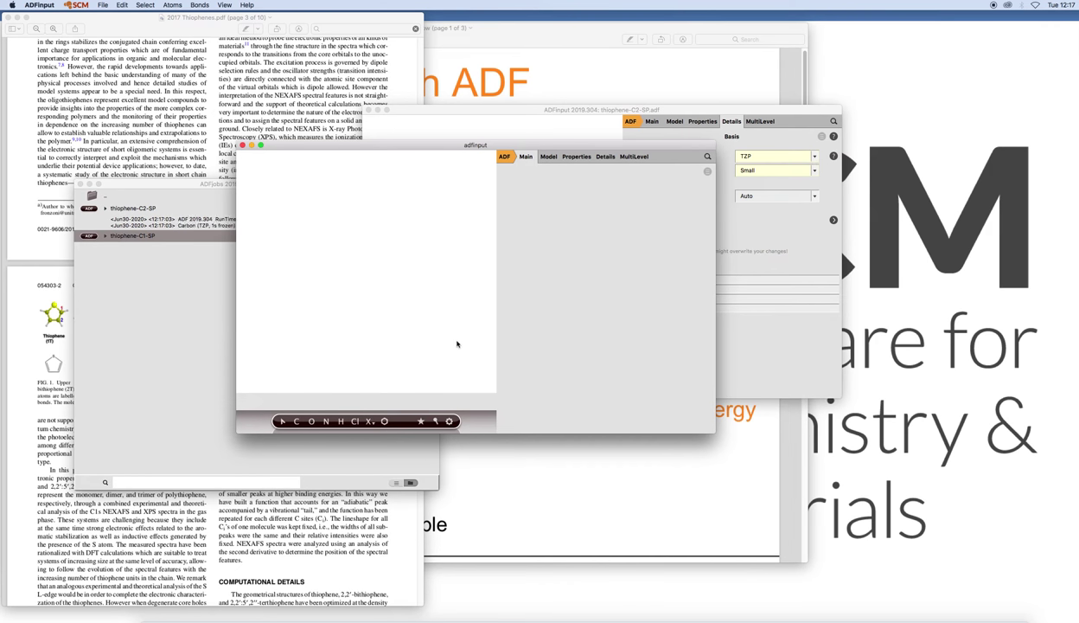
{"action": "left_click_drag", "start_coordinate": [454, 150], "coordinate": [565, 243]}
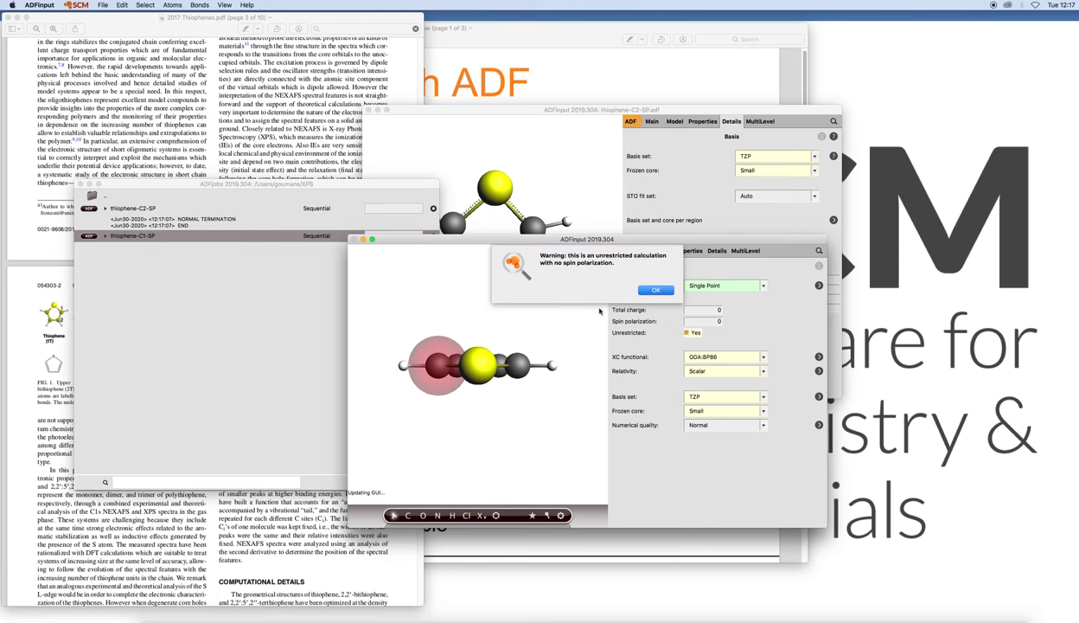
{"action": "left_click", "coordinate": [655, 290]}
{"action": "left_click_drag", "start_coordinate": [525, 458], "coordinate": [527, 337]}
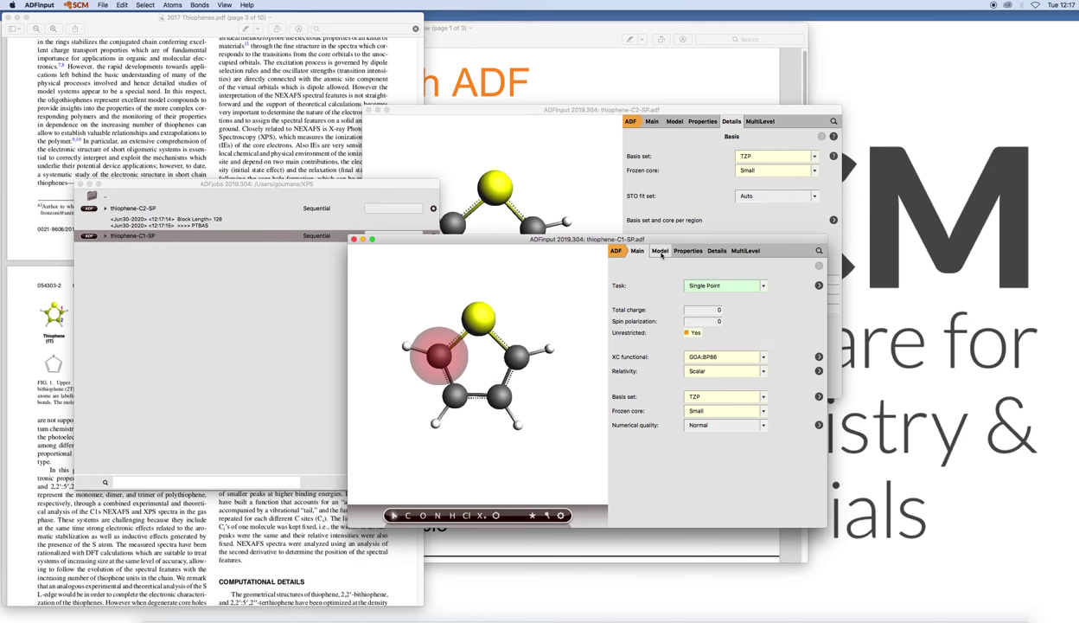
- Show thiophene-C1-SP's Spin and Occupation settings and open its orbital energy levels
{"action": "left_click", "coordinate": [661, 251]}
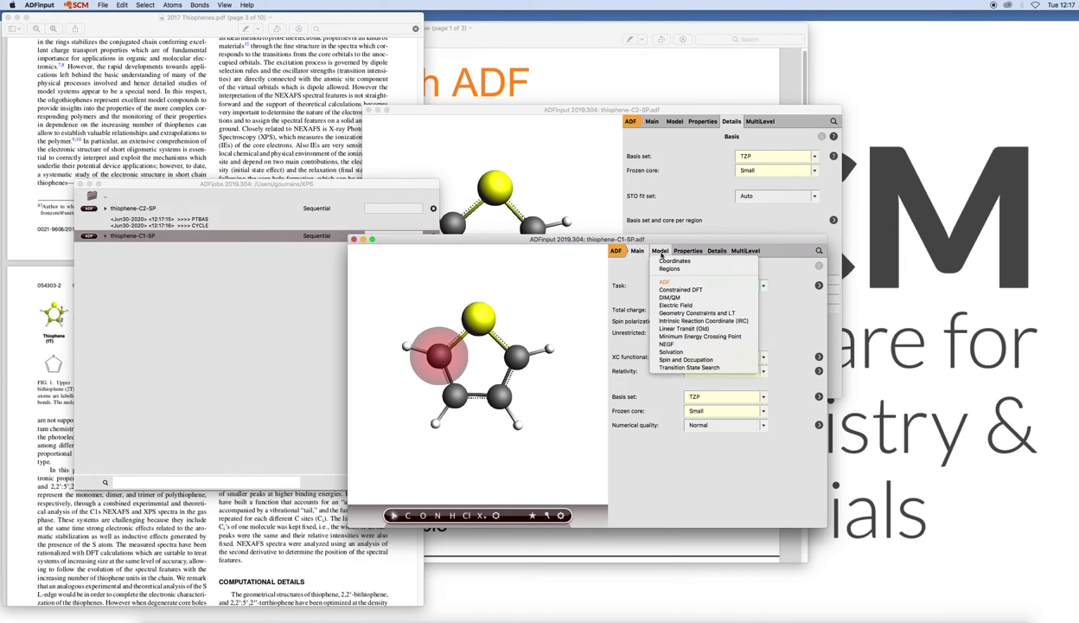
{"action": "left_click", "coordinate": [699, 359]}
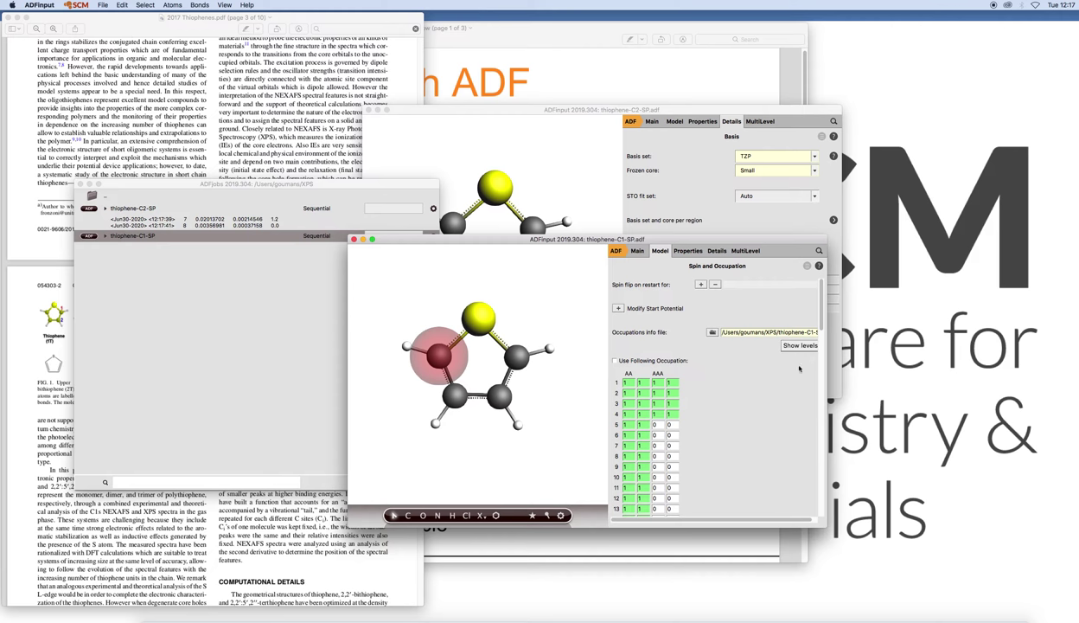
{"action": "left_click", "coordinate": [800, 345]}
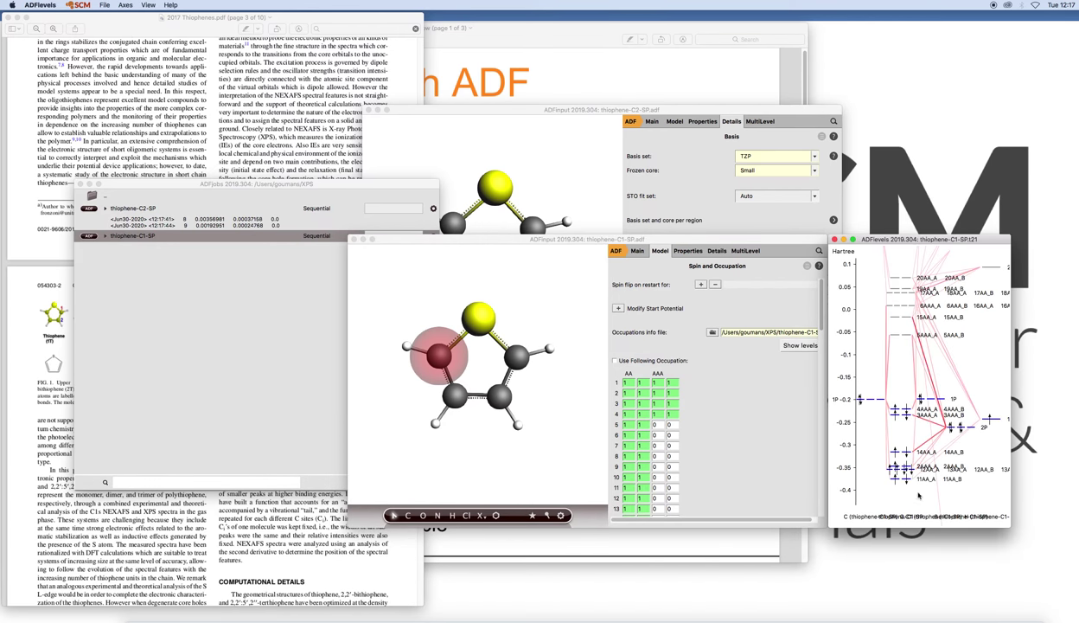
- Scroll up the C1-SP level diagram and check its zoom options without changing anything
{"action": "mouse_move", "coordinate": [906, 482]}
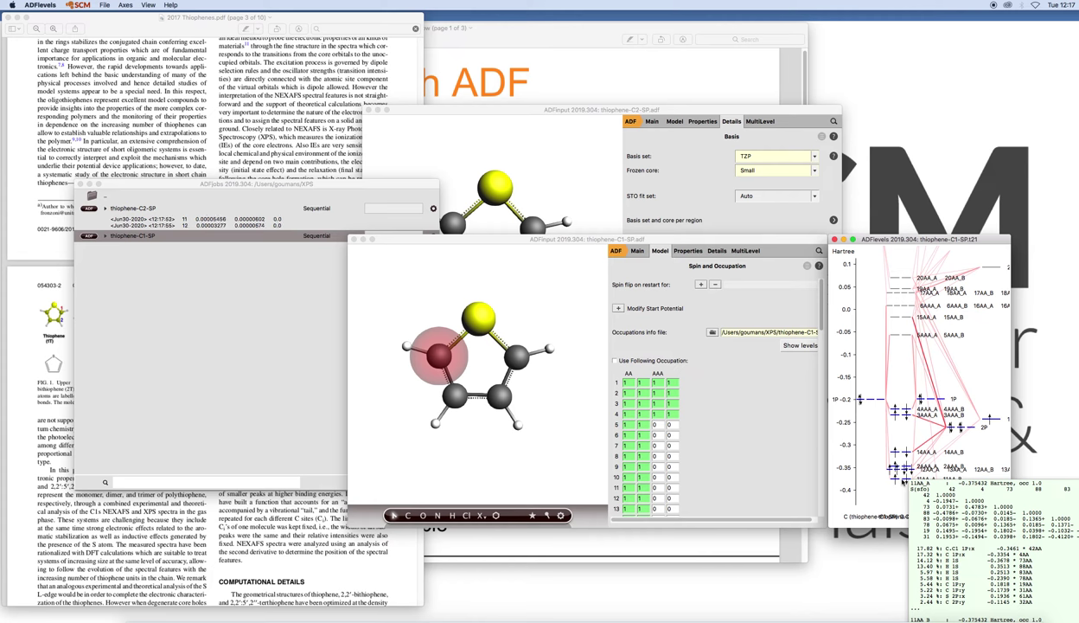
{"action": "scroll", "coordinate": [871, 437], "scroll_direction": "up", "scroll_amount": 3}
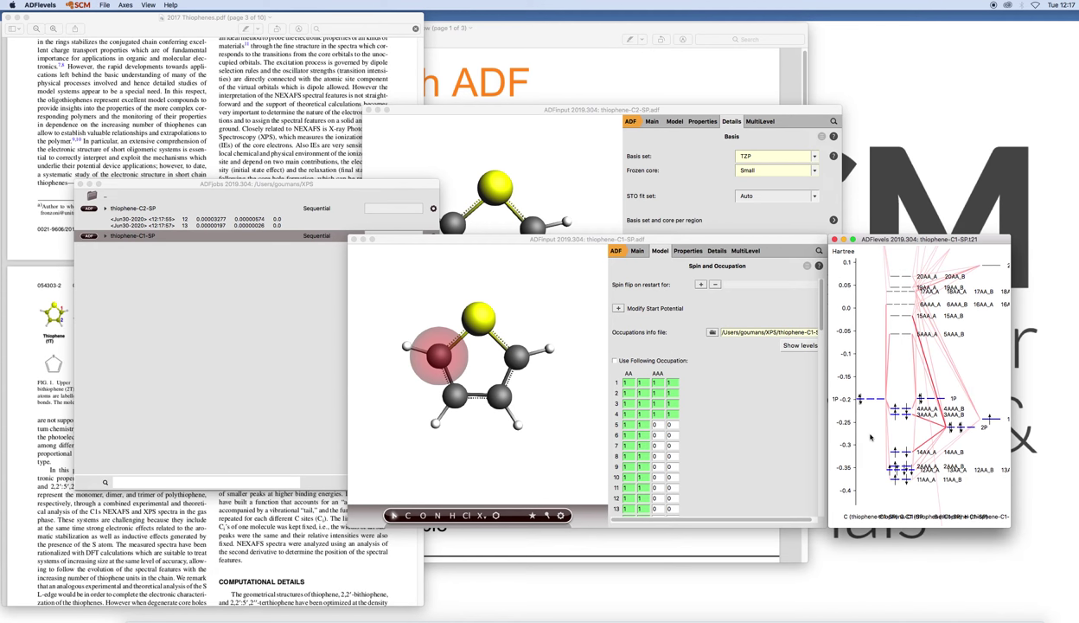
{"action": "scroll", "coordinate": [871, 437], "scroll_direction": "up", "scroll_amount": 5}
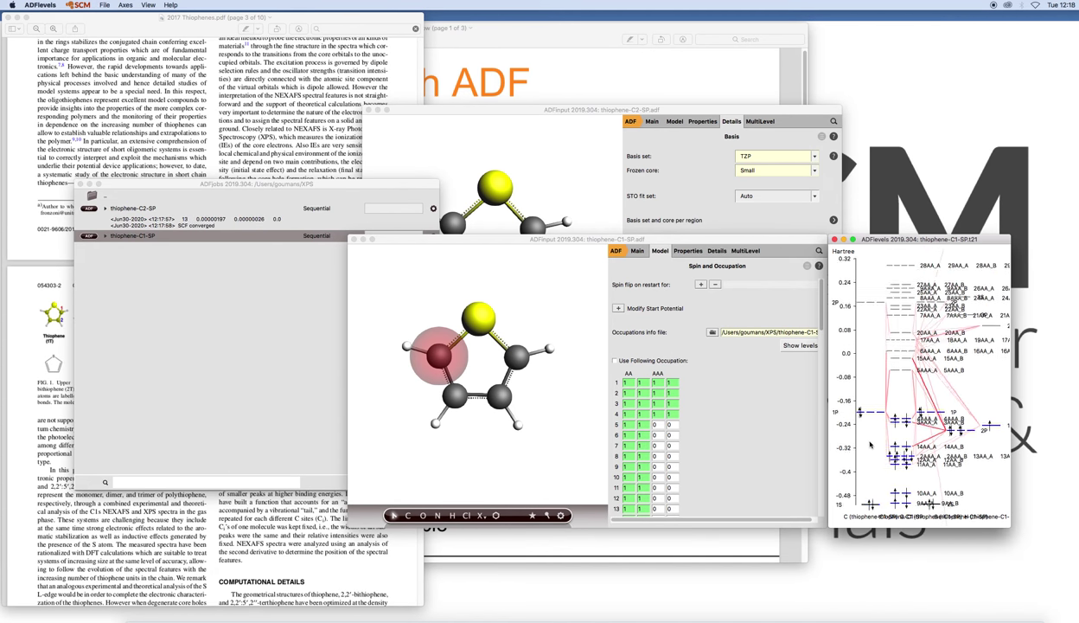
{"action": "scroll", "coordinate": [870, 444], "scroll_direction": "up", "scroll_amount": 5}
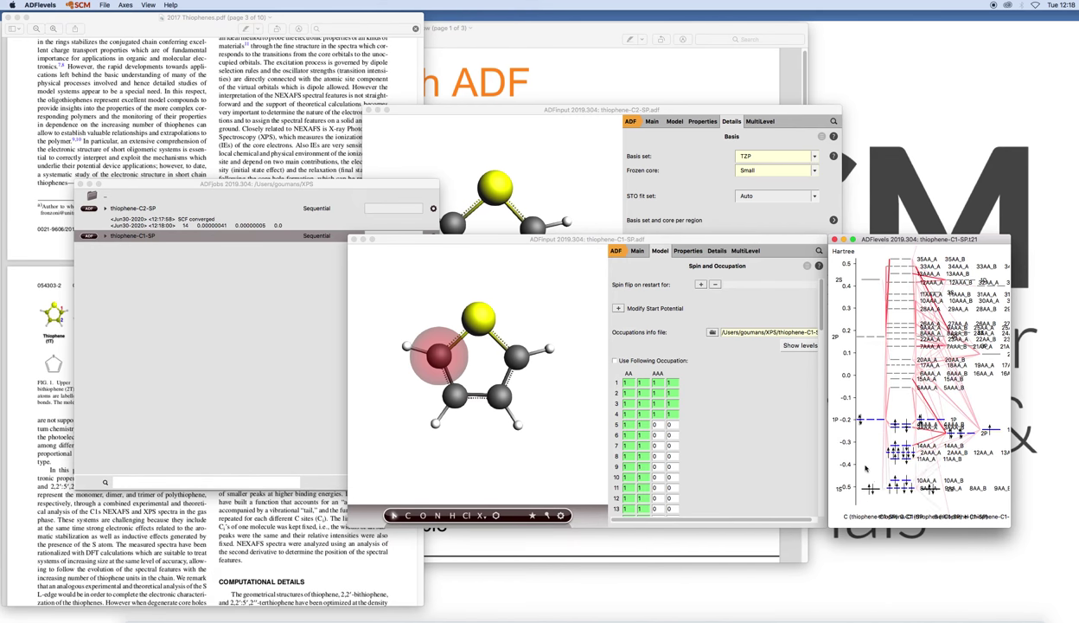
{"action": "right_click", "coordinate": [879, 443]}
{"action": "left_click", "coordinate": [880, 443]}
- Scroll down to the 1AA_A/1AA_B core levels at −9.943082 Hartree linked to fragment orbital 1S
{"action": "scroll", "coordinate": [879, 458], "scroll_direction": "down", "scroll_amount": 3}
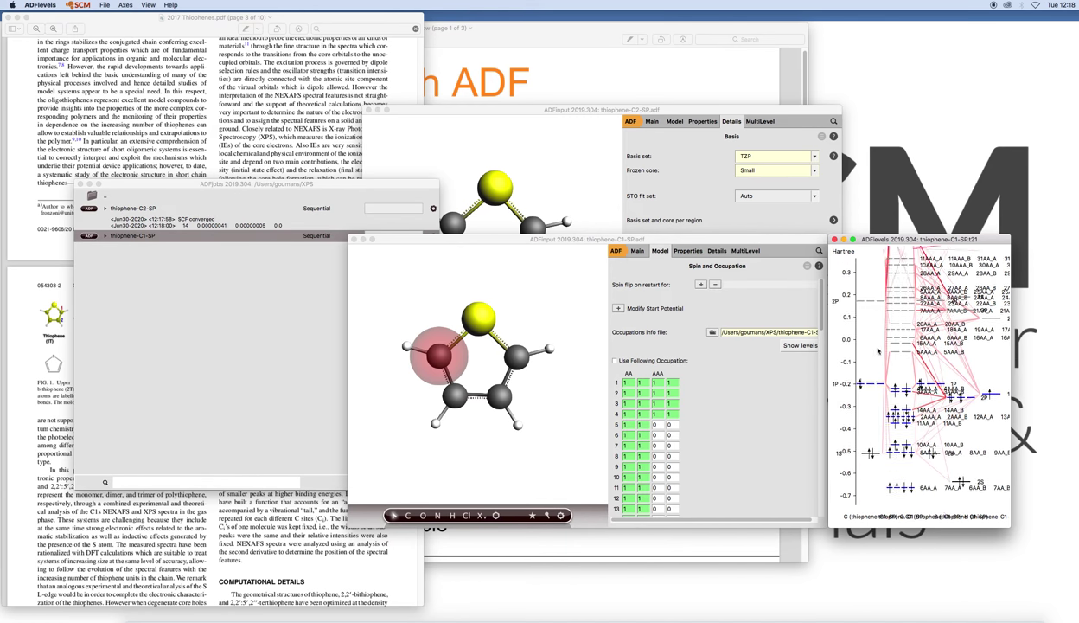
{"action": "scroll", "coordinate": [878, 463], "scroll_direction": "down", "scroll_amount": 3}
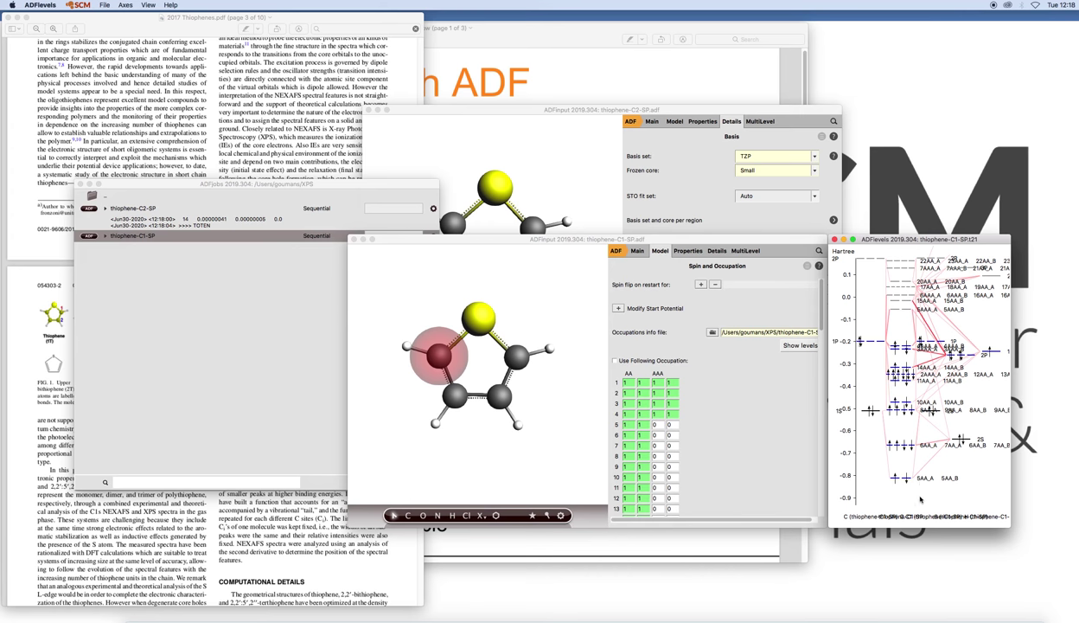
{"action": "scroll", "coordinate": [904, 415], "scroll_direction": "up", "scroll_amount": 3}
{"action": "scroll", "coordinate": [896, 381], "scroll_direction": "down", "scroll_amount": 7}
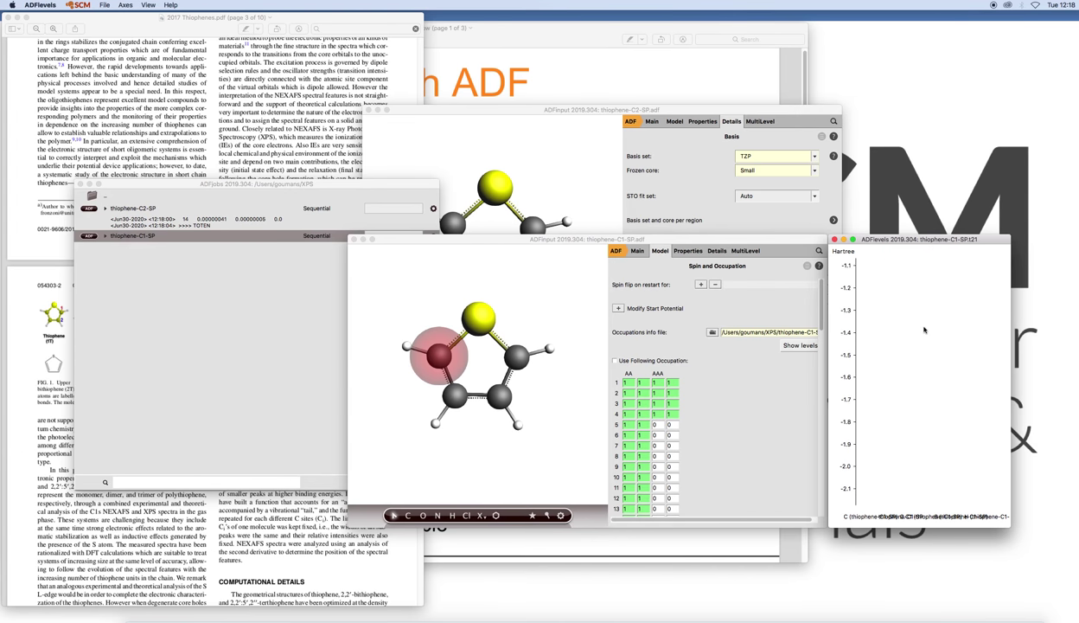
{"action": "scroll", "coordinate": [903, 450], "scroll_direction": "down", "scroll_amount": 15}
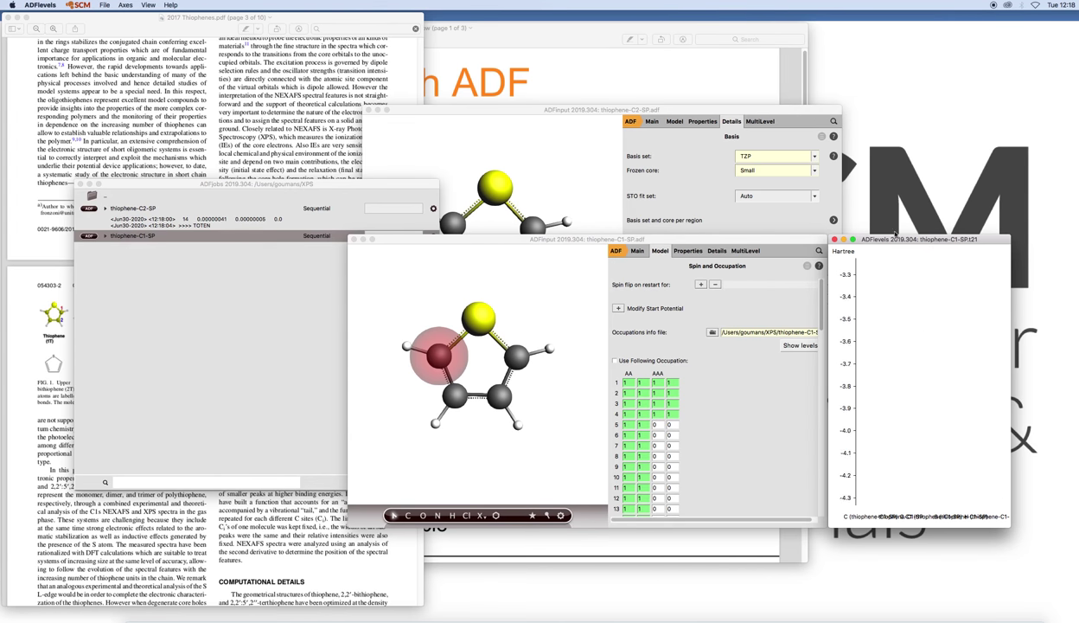
{"action": "scroll", "coordinate": [900, 437], "scroll_direction": "down", "scroll_amount": 15}
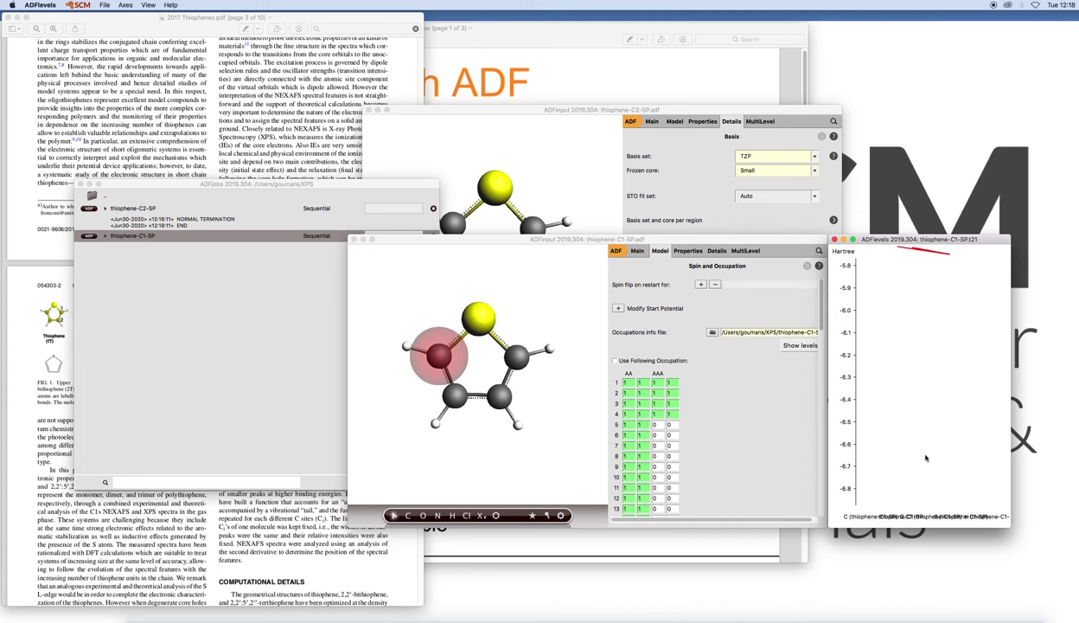
{"action": "scroll", "coordinate": [920, 453], "scroll_direction": "down", "scroll_amount": 6}
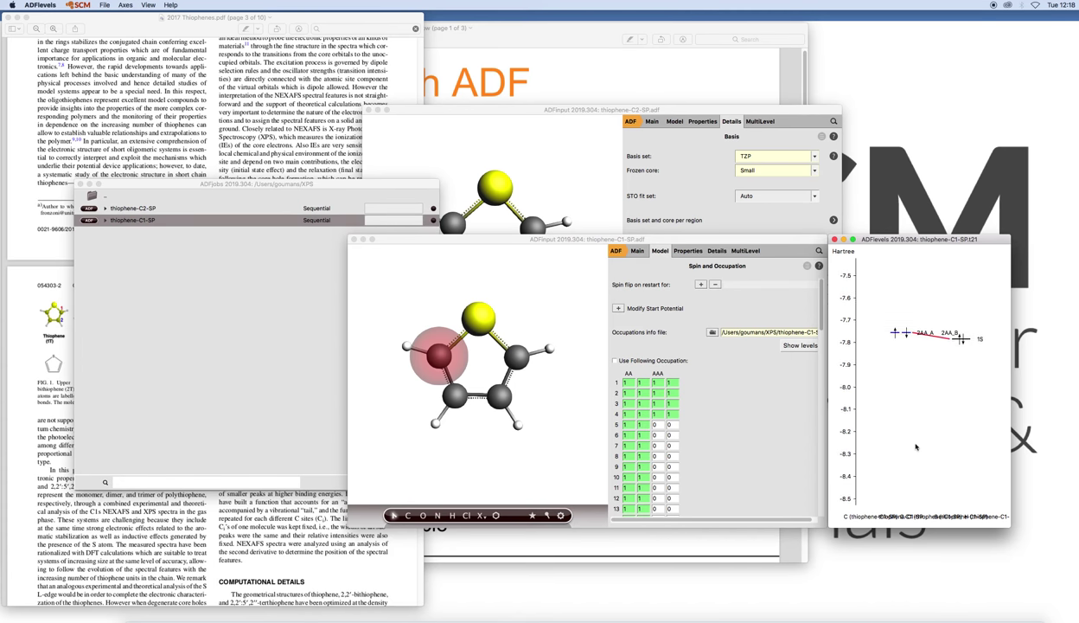
{"action": "scroll", "coordinate": [903, 459], "scroll_direction": "down", "scroll_amount": 8}
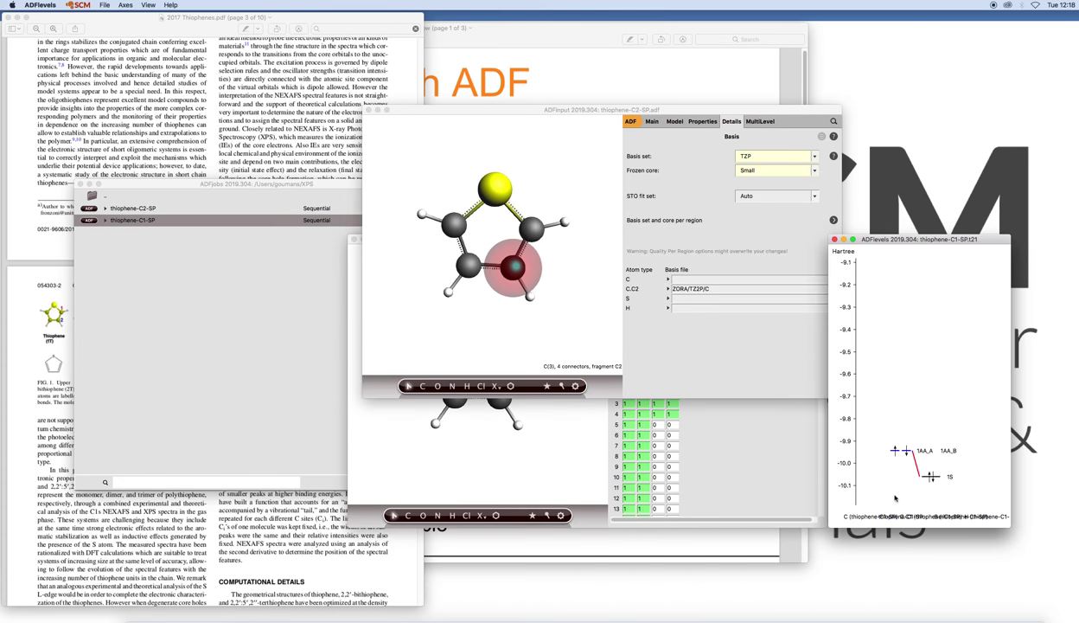
{"action": "mouse_move", "coordinate": [905, 298]}
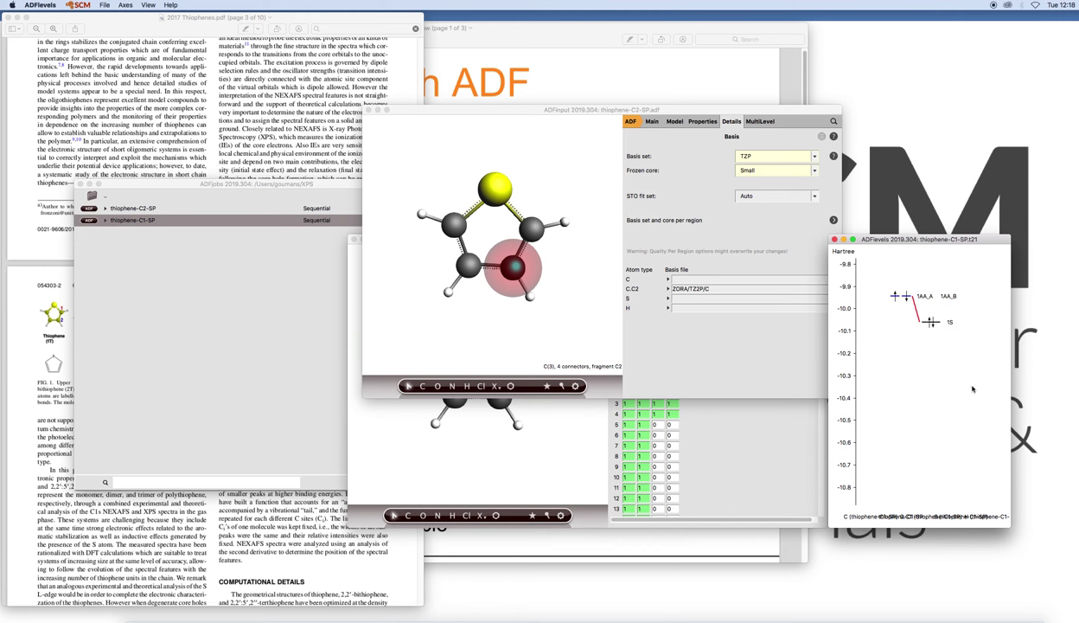
{"action": "mouse_move", "coordinate": [930, 324]}
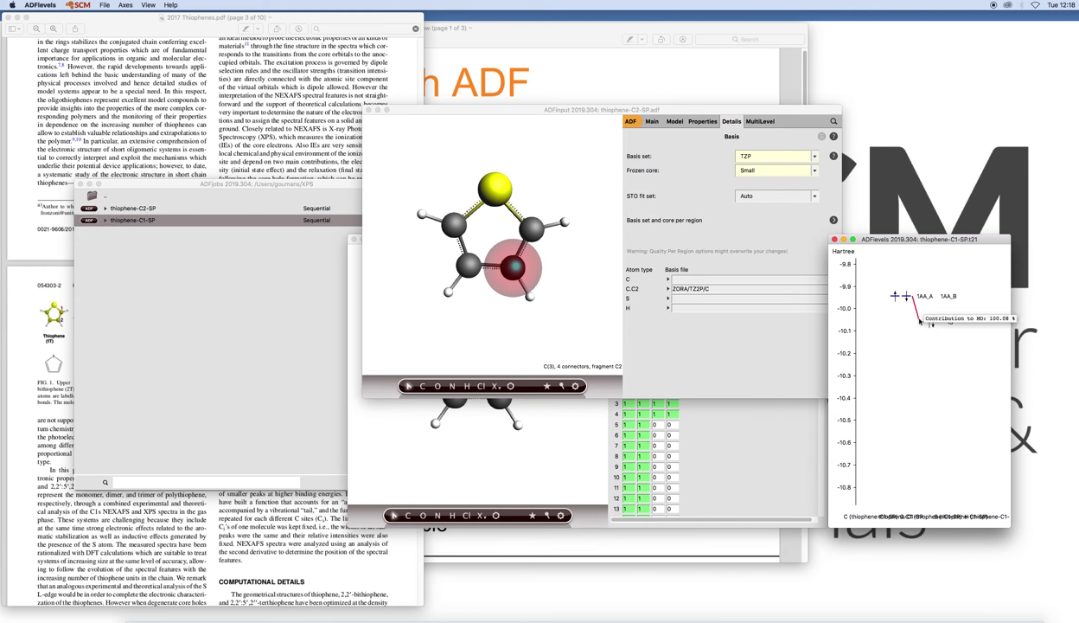
- Set row 1's second AA occupation of thiophene-C1-SP to 0 to create the core hole
{"action": "left_click", "coordinate": [733, 446]}
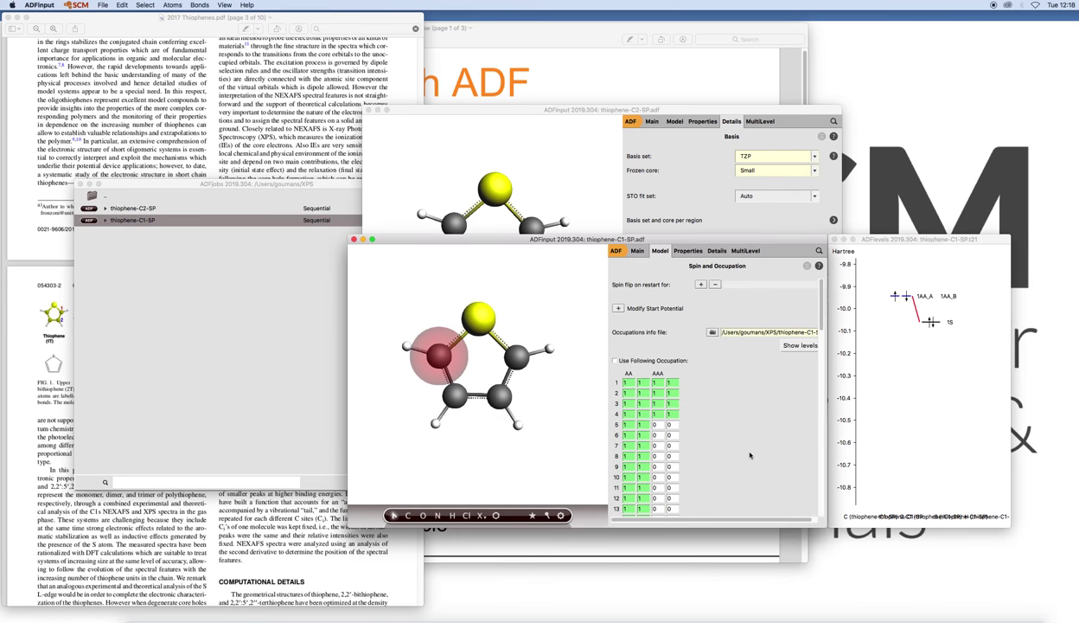
{"action": "left_click", "coordinate": [638, 382]}
{"action": "type", "text": "0"}
{"action": "key", "text": "Return"}
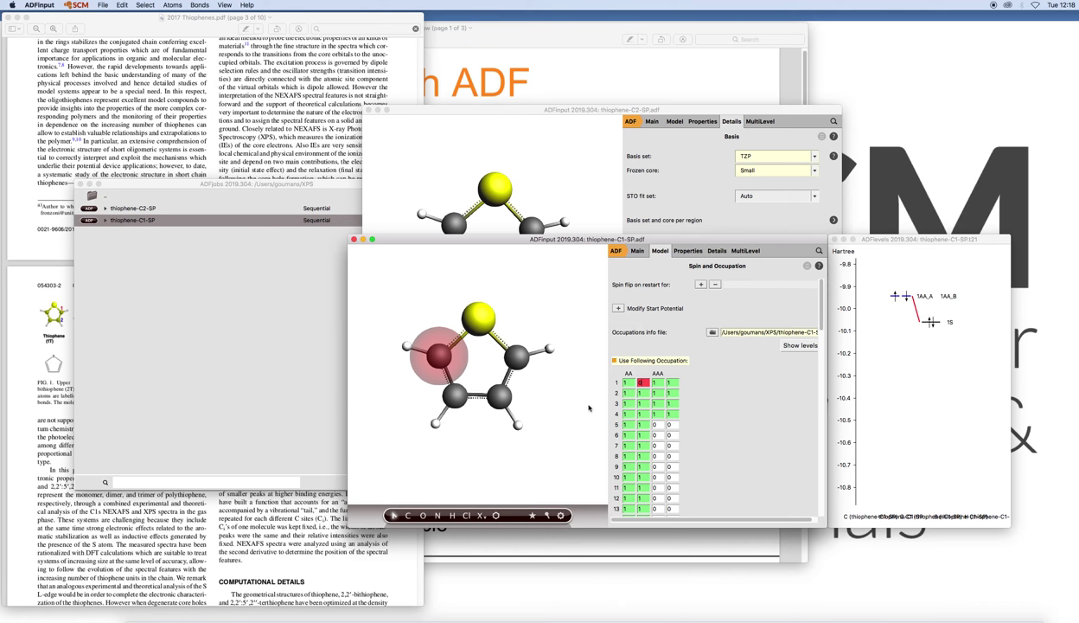
{"action": "left_click", "coordinate": [637, 252]}
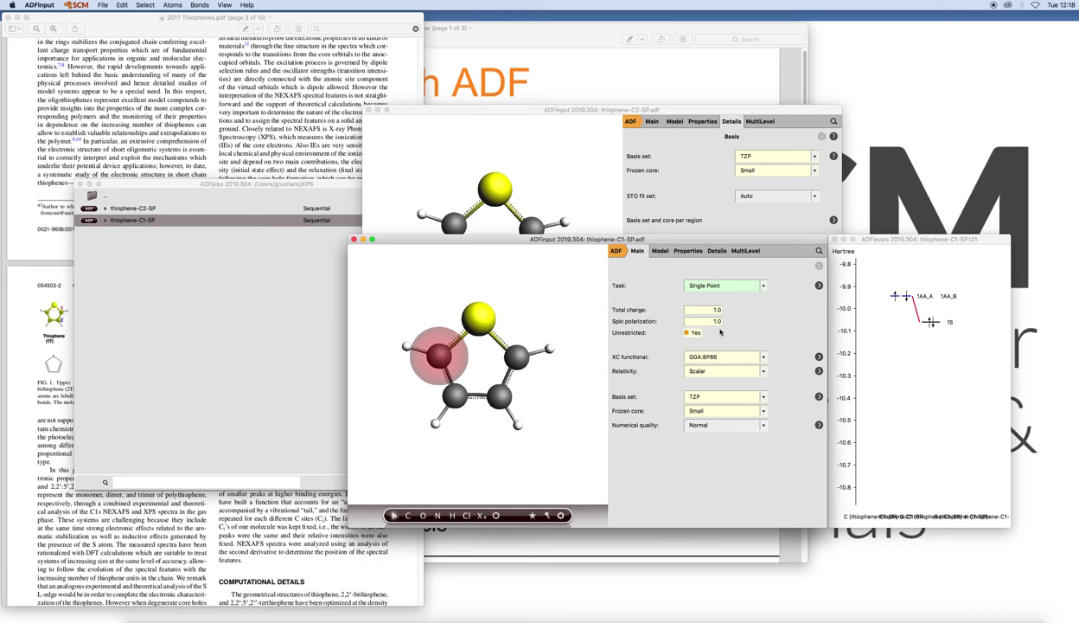
- Save the core-hole setup as thiophene-C1-hole.adf
{"action": "left_click", "coordinate": [103, 5]}
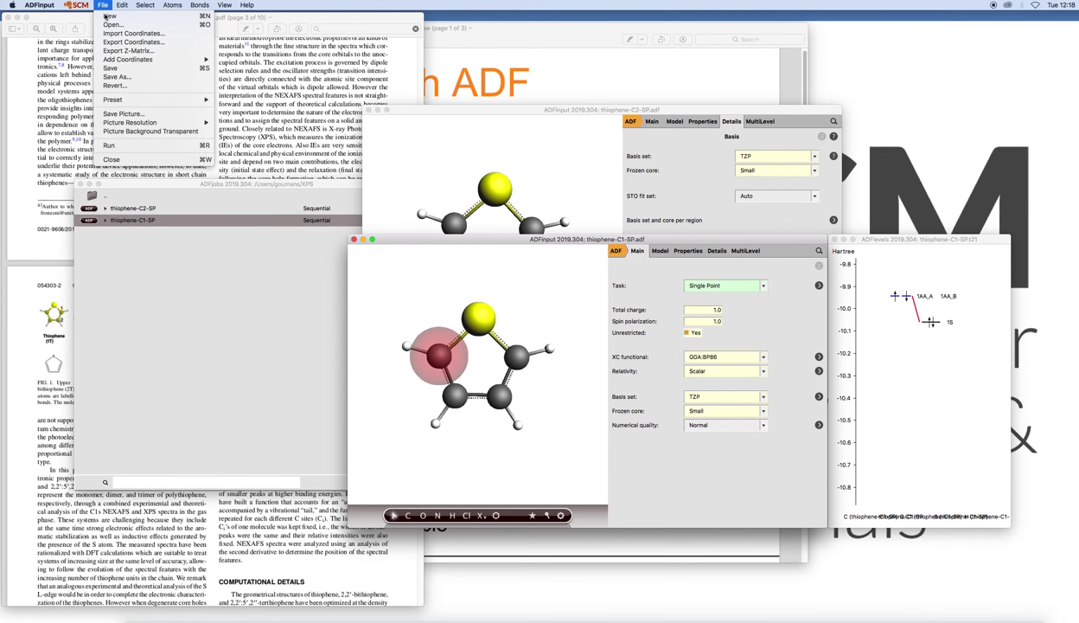
{"action": "left_click", "coordinate": [127, 79]}
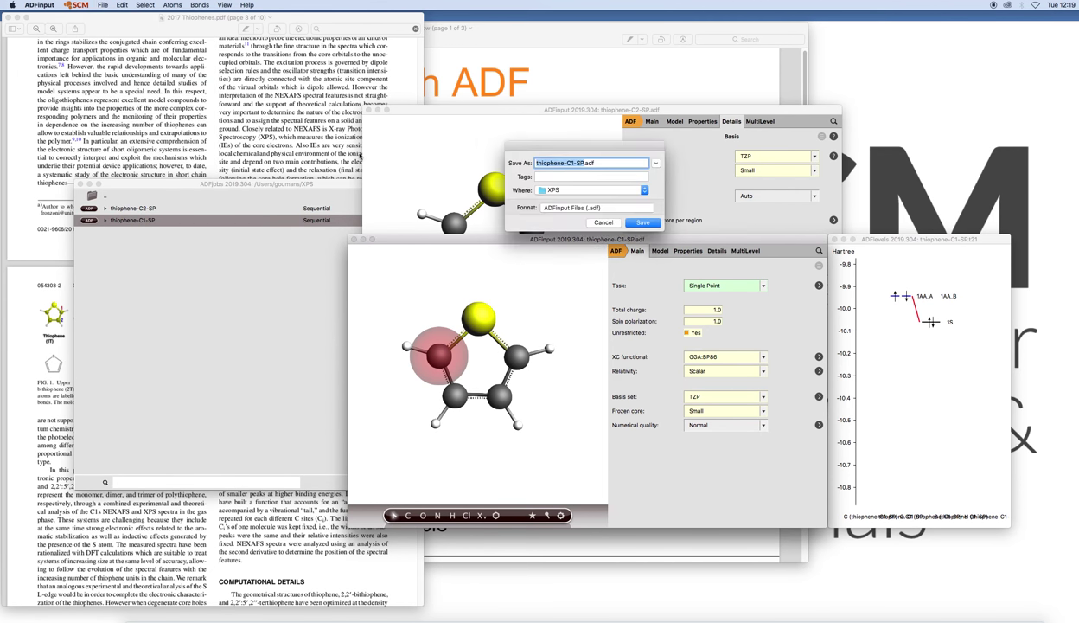
{"action": "left_click", "coordinate": [580, 163]}
{"action": "key", "text": "BackSpace"}
{"action": "key", "text": "BackSpace"}
{"action": "type", "text": "hole"}
{"action": "left_click", "coordinate": [649, 225]}
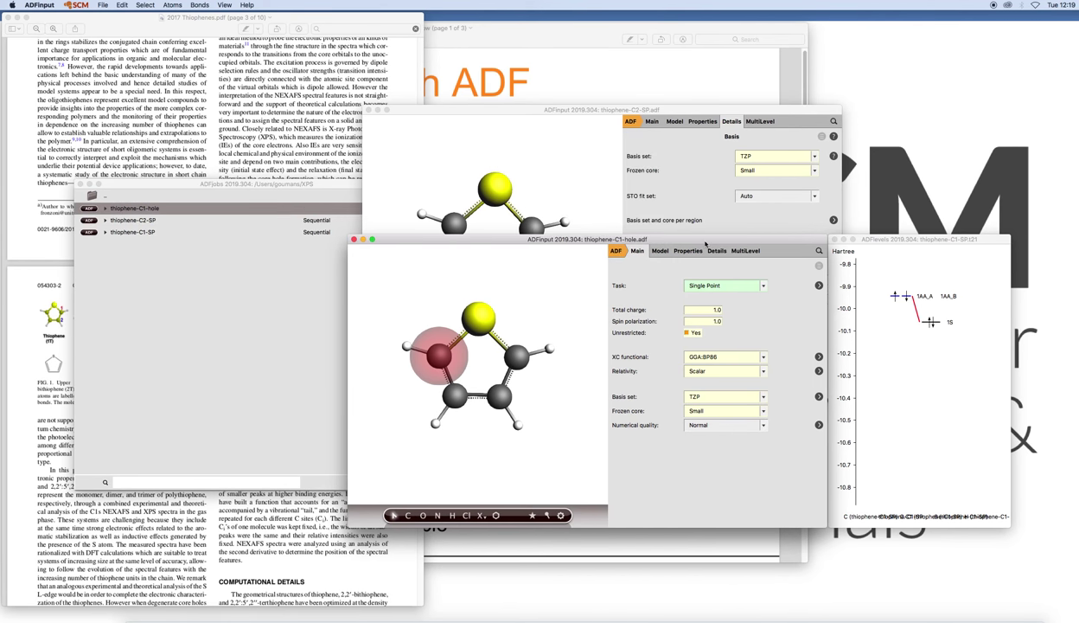
- Run the thiophene-C1-hole job from ADFjobs
{"action": "left_click", "coordinate": [240, 183]}
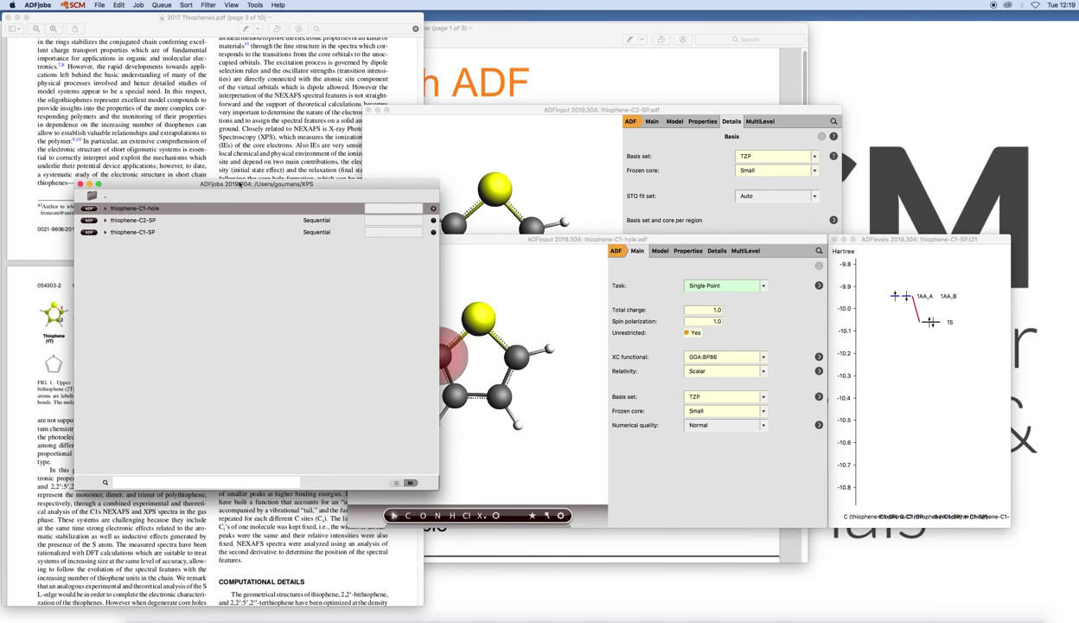
{"action": "left_click", "coordinate": [158, 5]}
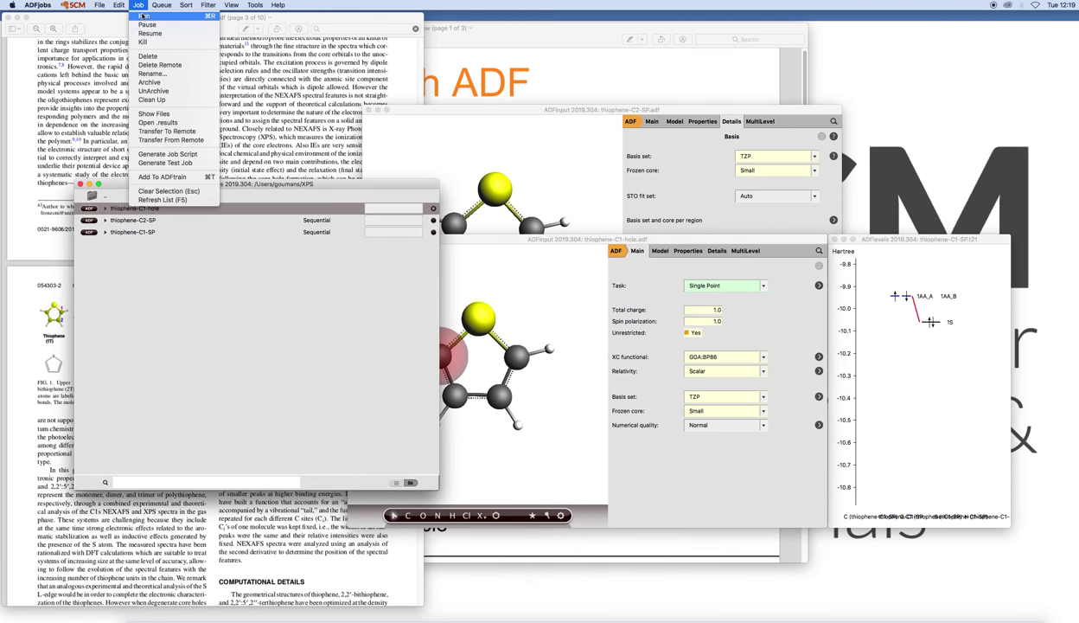
{"action": "left_click", "coordinate": [156, 17]}
- In thiophene-C2-SP, enable custom occupations and set row 1's second occupation to 0
{"action": "left_click", "coordinate": [644, 110]}
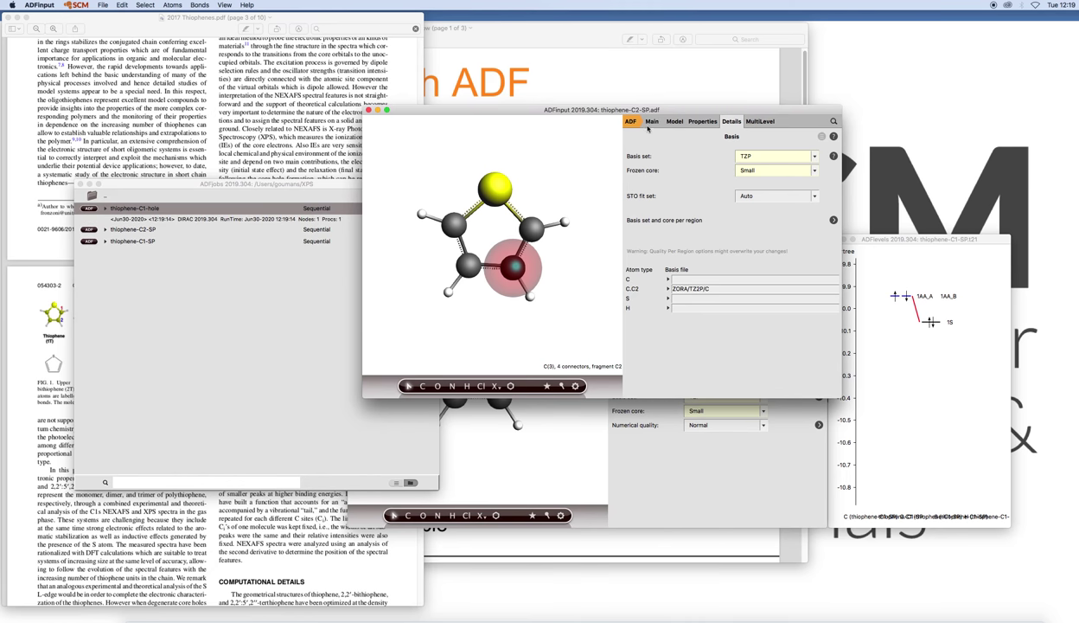
{"action": "left_click", "coordinate": [652, 122]}
{"action": "left_click", "coordinate": [674, 121]}
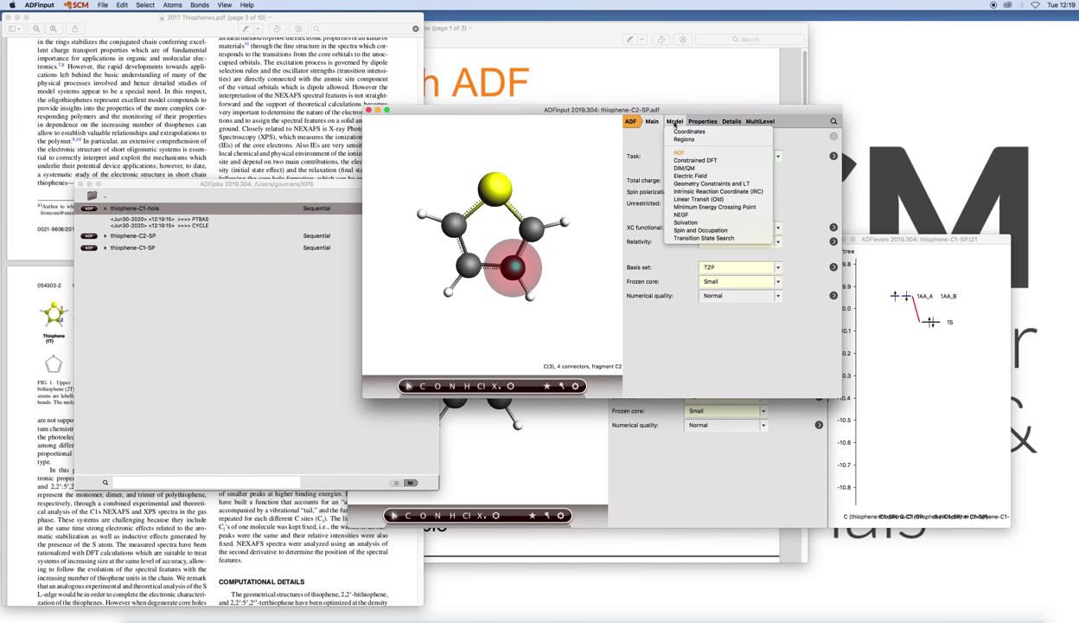
{"action": "left_click", "coordinate": [710, 230]}
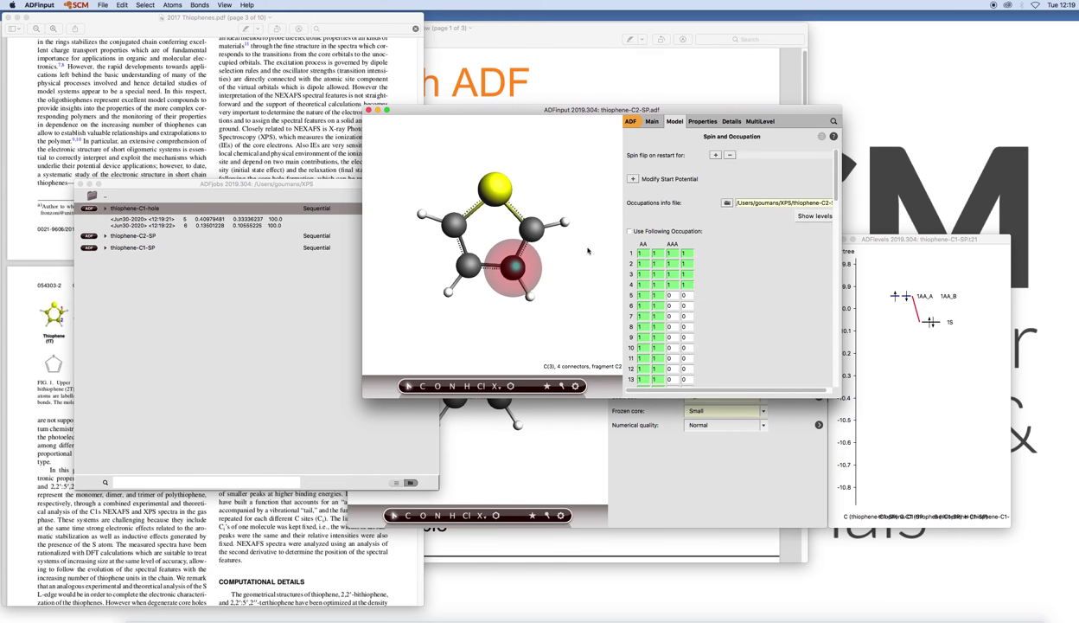
{"action": "left_click", "coordinate": [655, 253]}
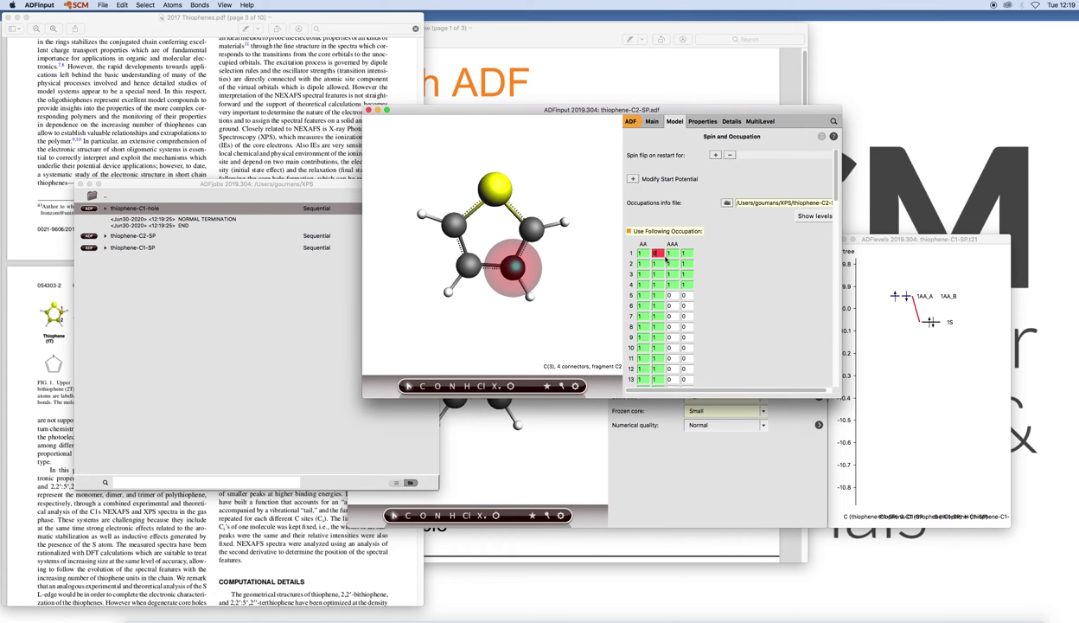
{"action": "type", "text": "0"}
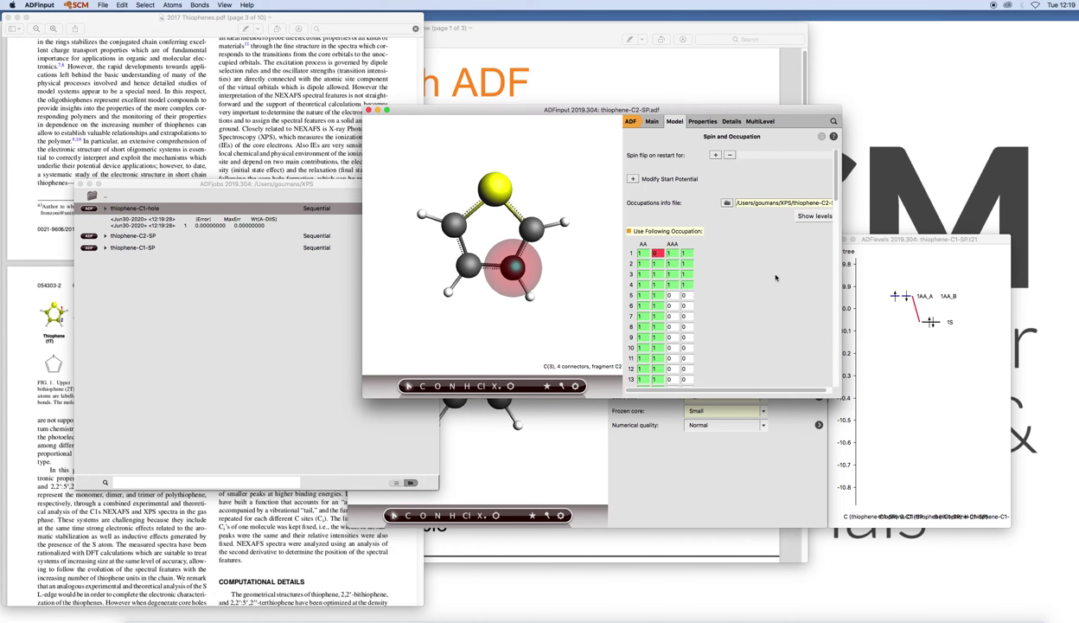
{"action": "left_click", "coordinate": [654, 124]}
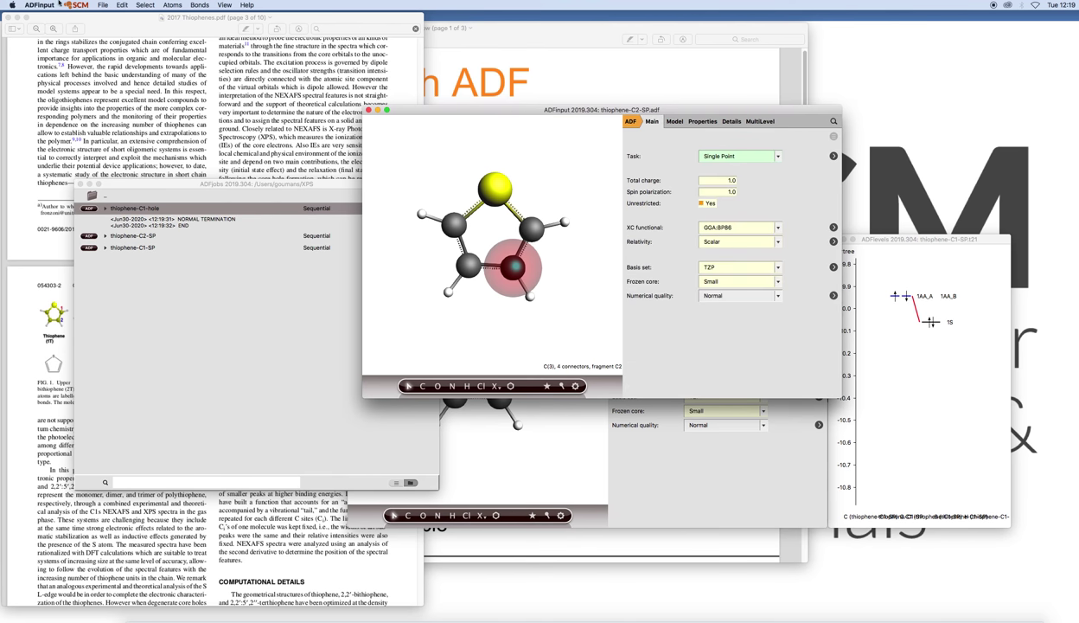
- Save the C2 core-hole input as thiophene-C2-hole.adf
{"action": "left_click", "coordinate": [102, 6]}
{"action": "left_click", "coordinate": [131, 76]}
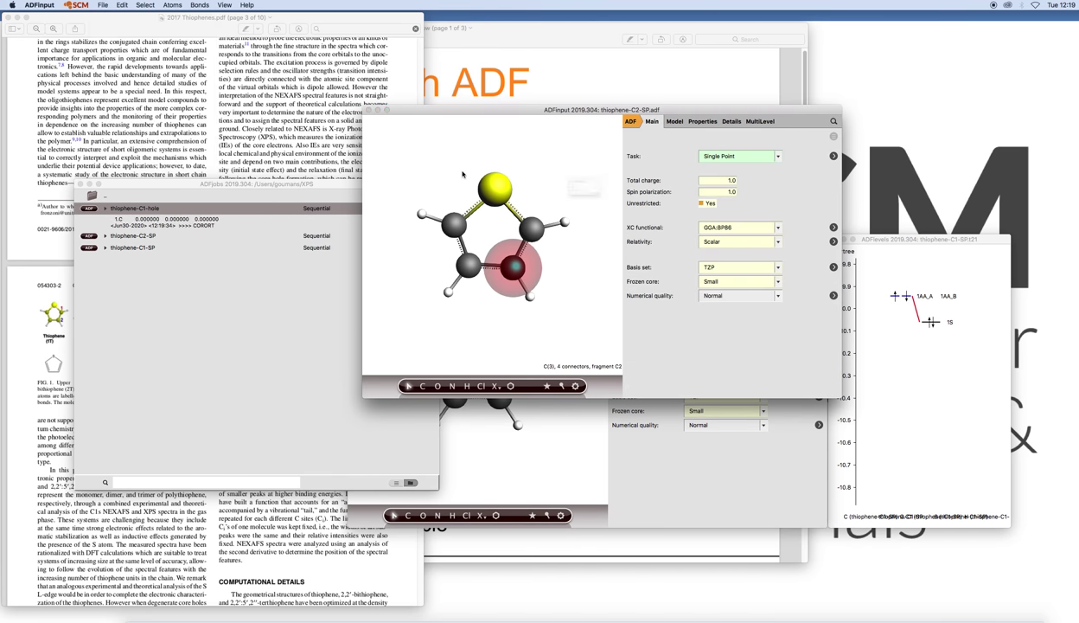
{"action": "left_click", "coordinate": [577, 163]}
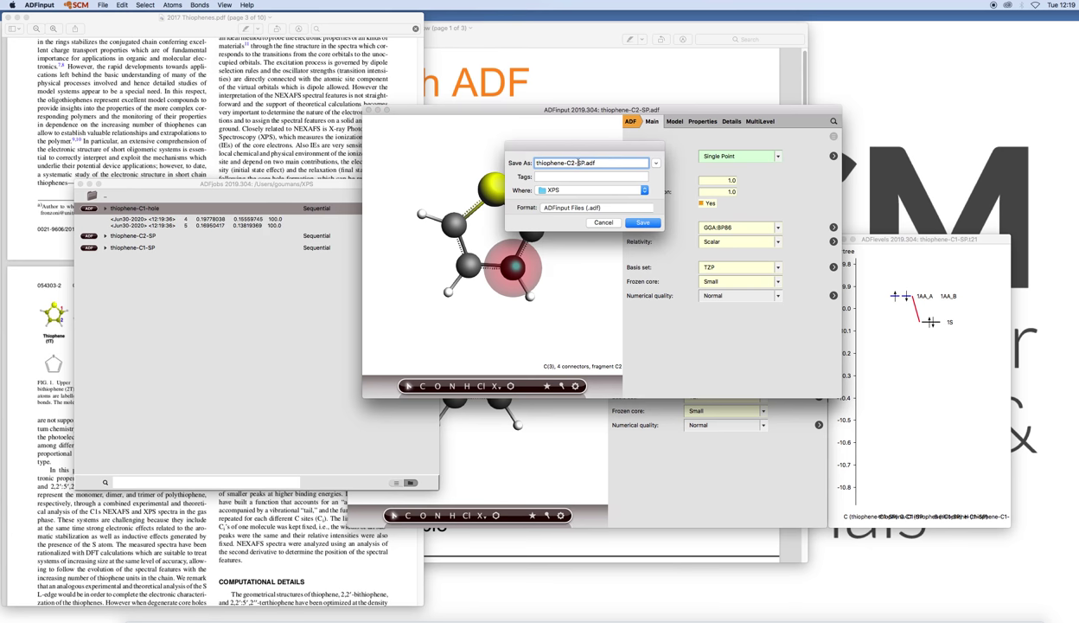
{"action": "key", "text": "Delete"}
{"action": "key", "text": "Delete"}
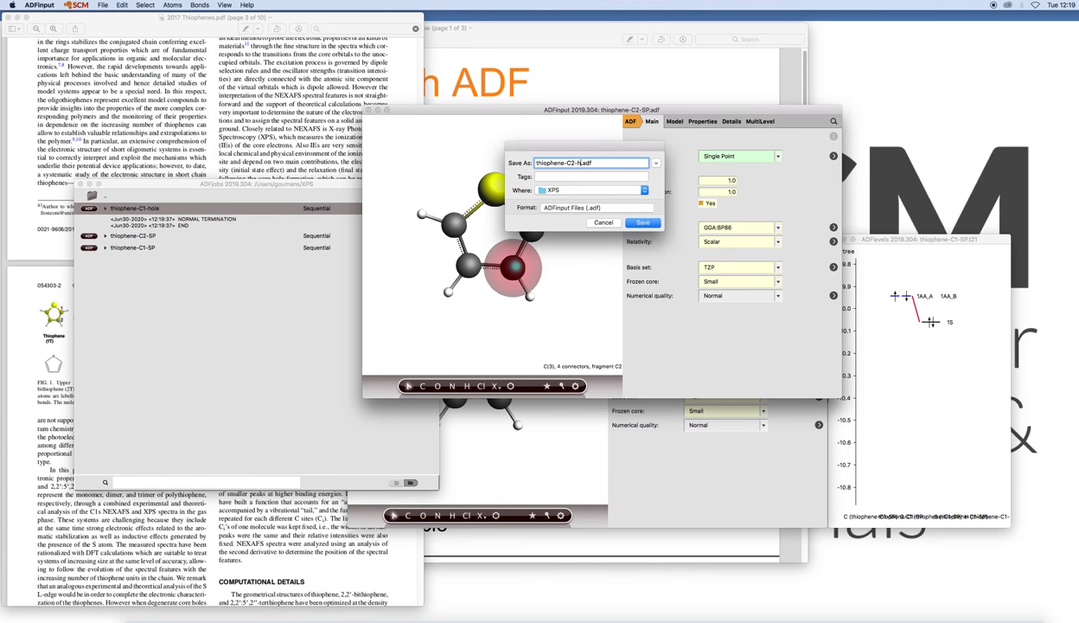
{"action": "type", "text": "hole"}
{"action": "left_click", "coordinate": [637, 222]}
- Run the thiophene-C2-hole job and open thiophene-C1-hole.run from the C1-hole job's files
{"action": "left_click", "coordinate": [208, 183]}
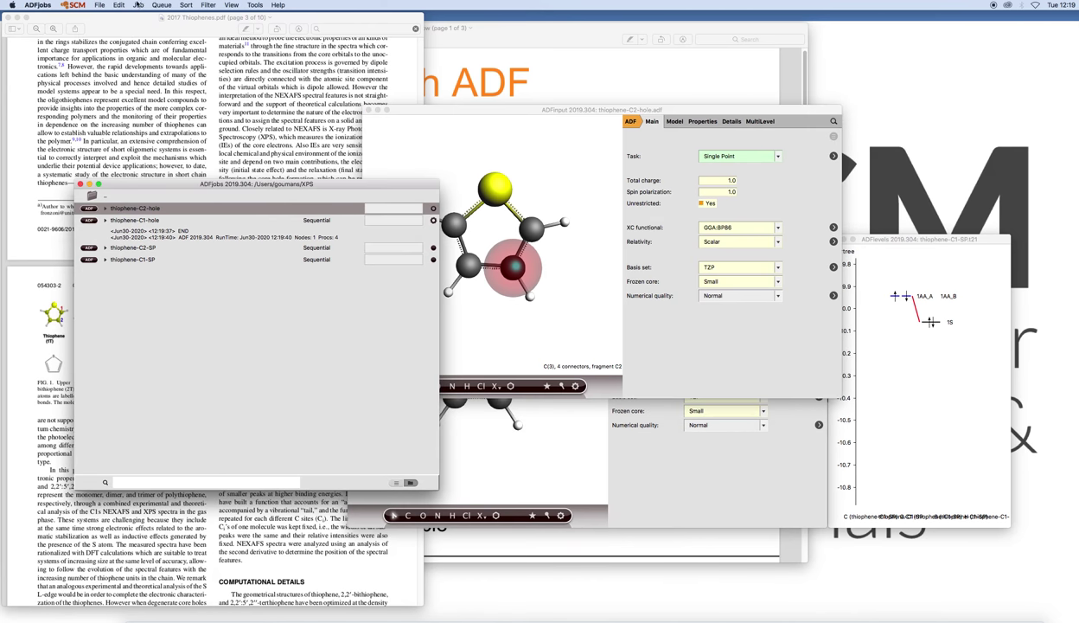
{"action": "left_click", "coordinate": [138, 5]}
{"action": "left_click", "coordinate": [145, 16]}
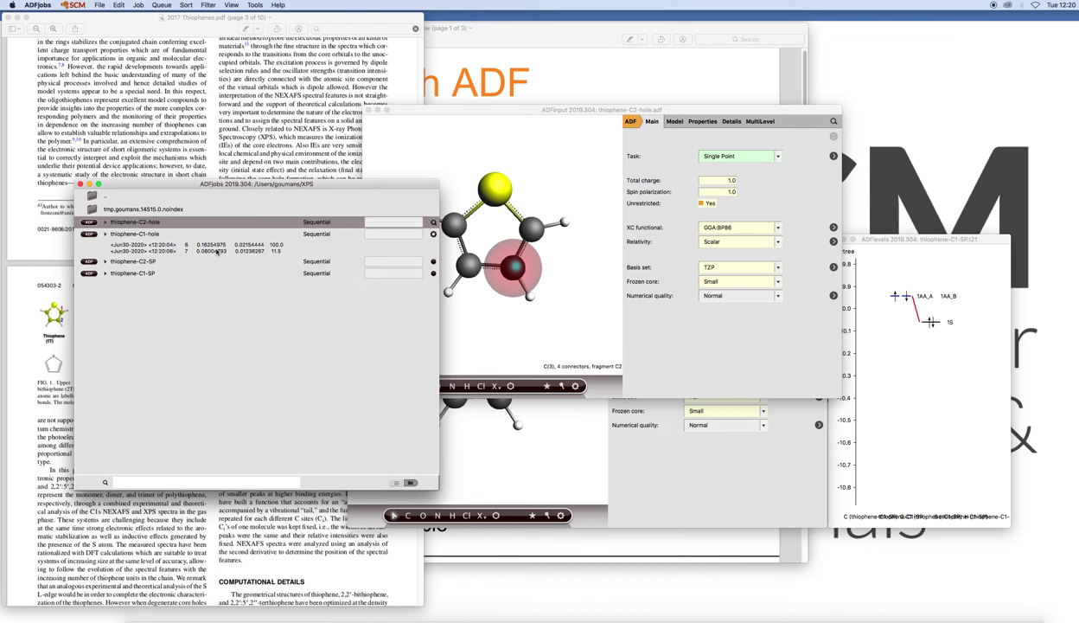
{"action": "left_click", "coordinate": [106, 234]}
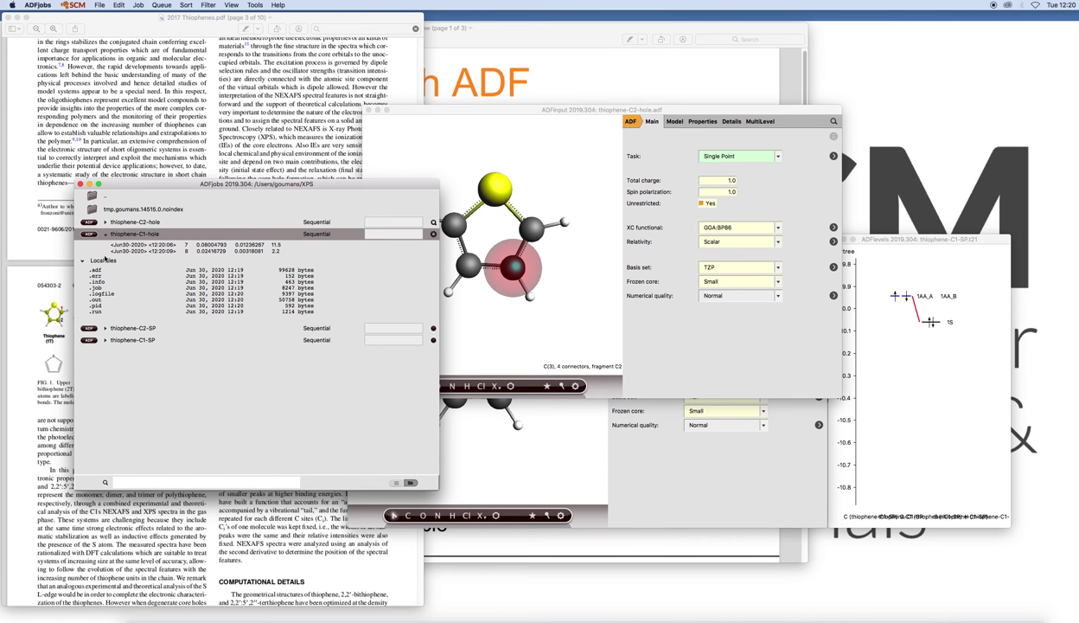
{"action": "double_click", "coordinate": [101, 312]}
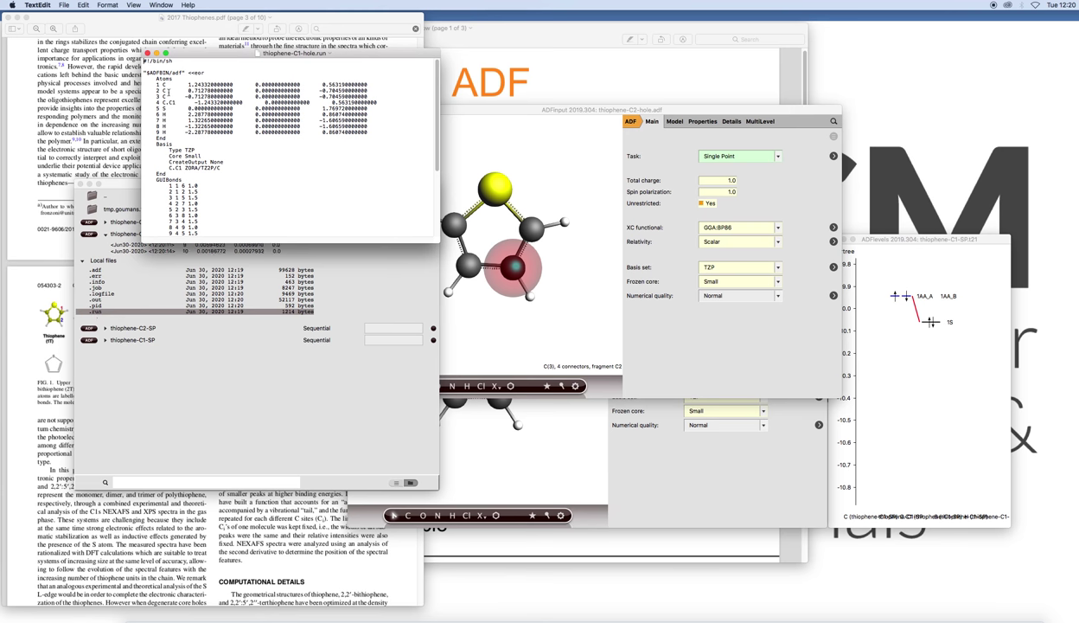
- Select the Atoms block, the C.C1 basis line and the IRREPOCCUPATIONS block (AA 14 // 0 13) in thiophene-C1-hole.run
{"action": "left_click_drag", "start_coordinate": [155, 83], "coordinate": [394, 132]}
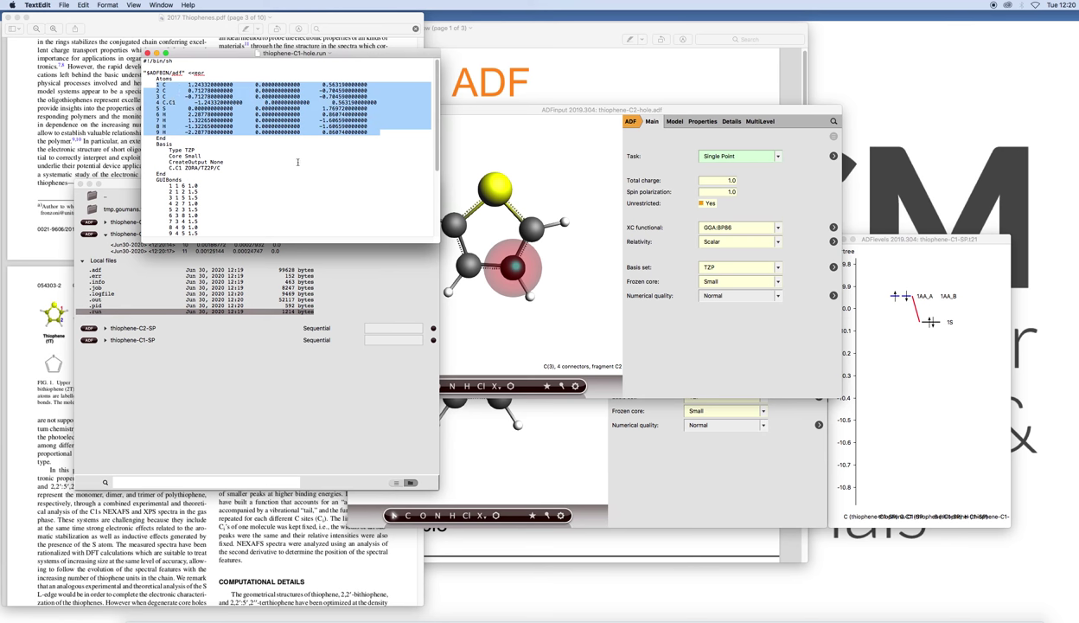
{"action": "left_click_drag", "start_coordinate": [221, 167], "coordinate": [166, 169]}
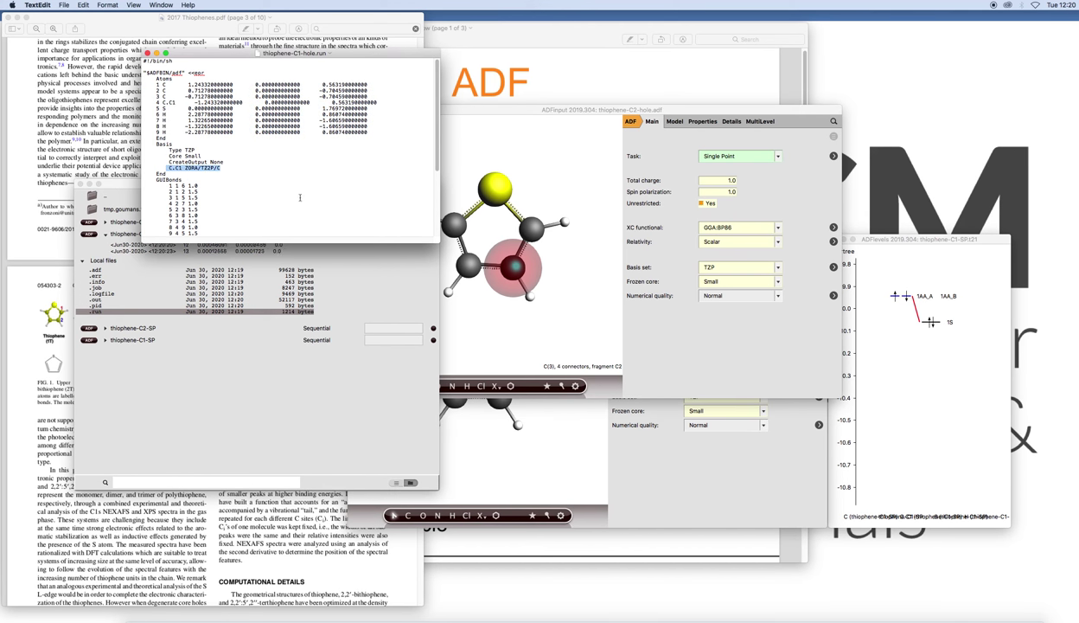
{"action": "scroll", "coordinate": [298, 191], "scroll_direction": "down", "scroll_amount": 3}
{"action": "scroll", "coordinate": [298, 191], "scroll_direction": "down", "scroll_amount": 3}
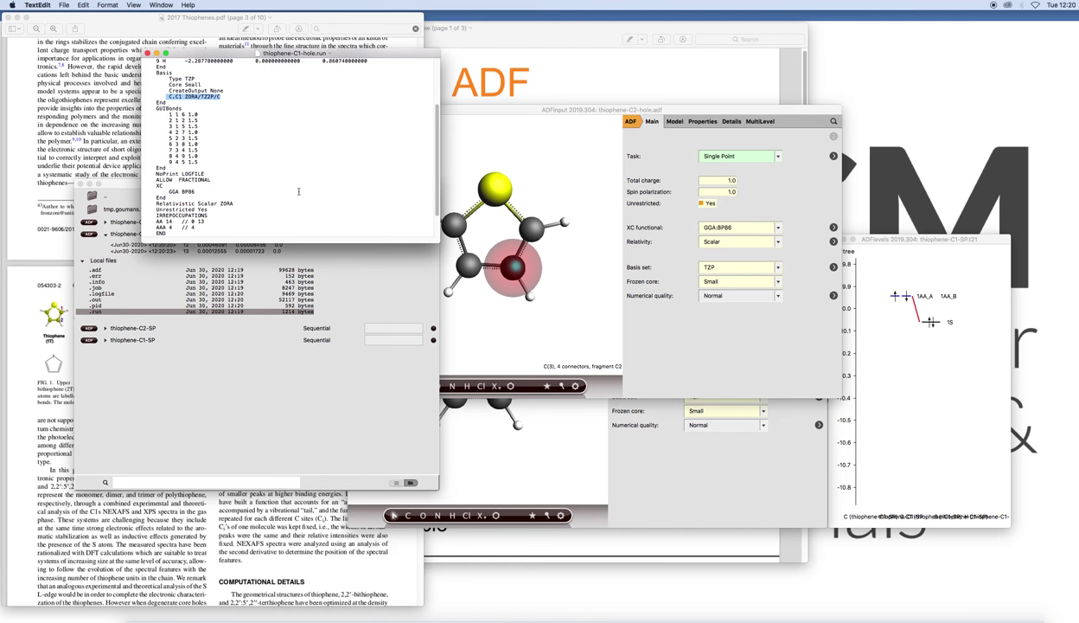
{"action": "scroll", "coordinate": [299, 191], "scroll_direction": "down", "scroll_amount": 3}
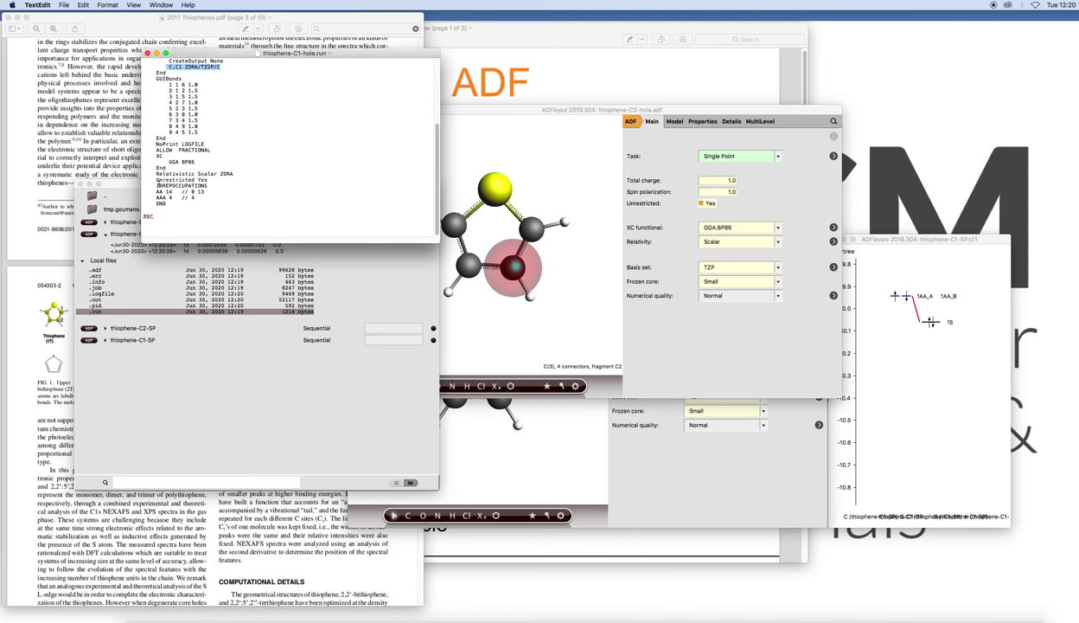
{"action": "left_click_drag", "start_coordinate": [150, 183], "coordinate": [219, 205]}
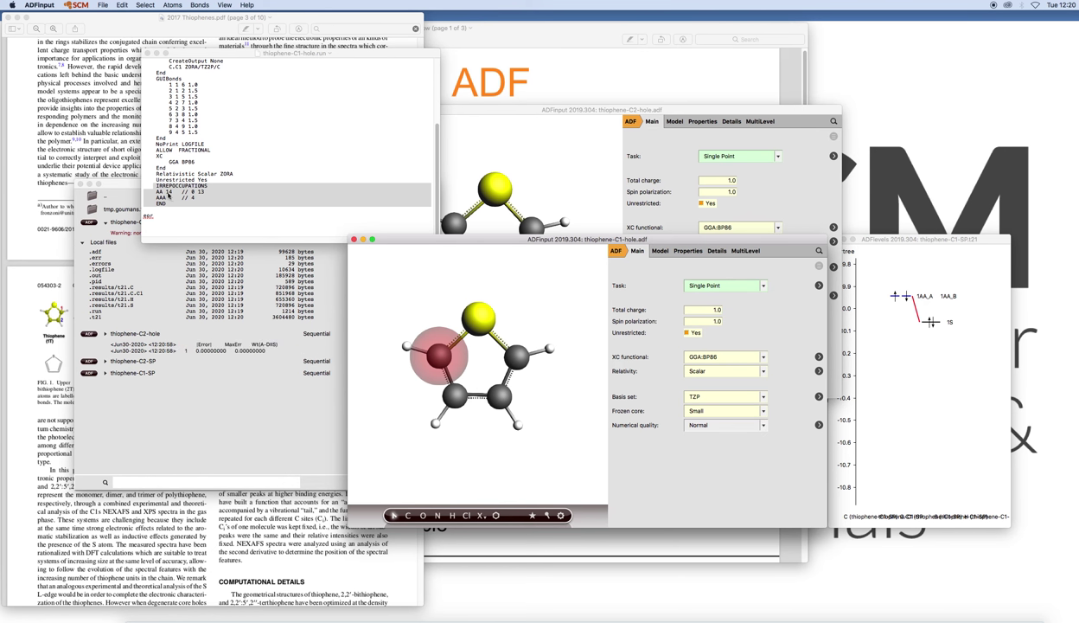
{"action": "left_click", "coordinate": [191, 194]}
- Review the AA 14 and AAA 4 occupation lines in the C1-hole script, then return to ADFjobs
{"action": "left_click", "coordinate": [189, 192]}
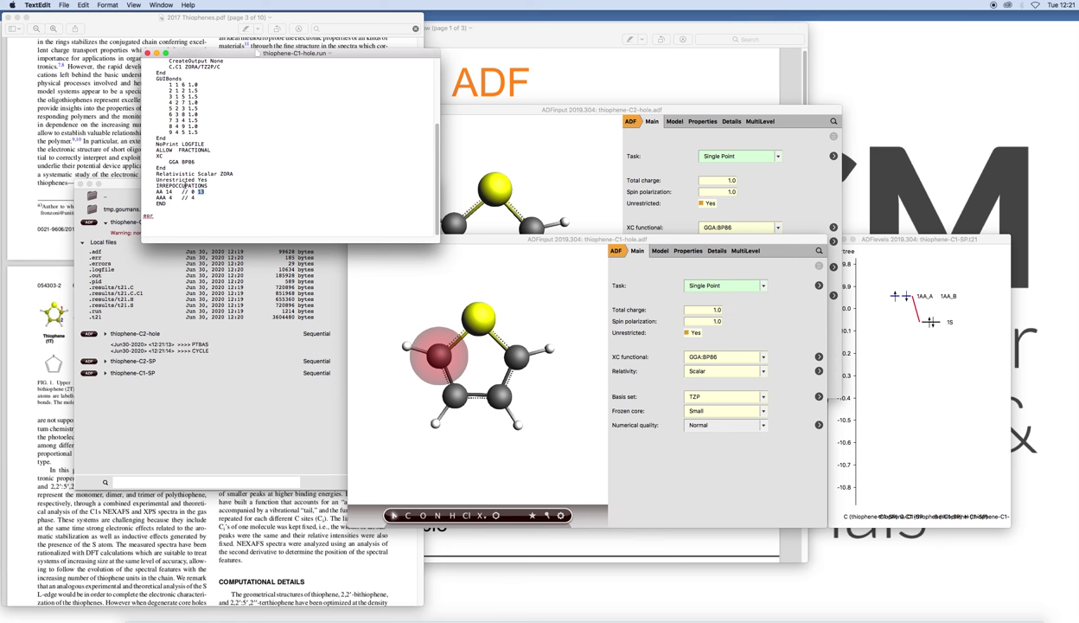
{"action": "left_click", "coordinate": [228, 196]}
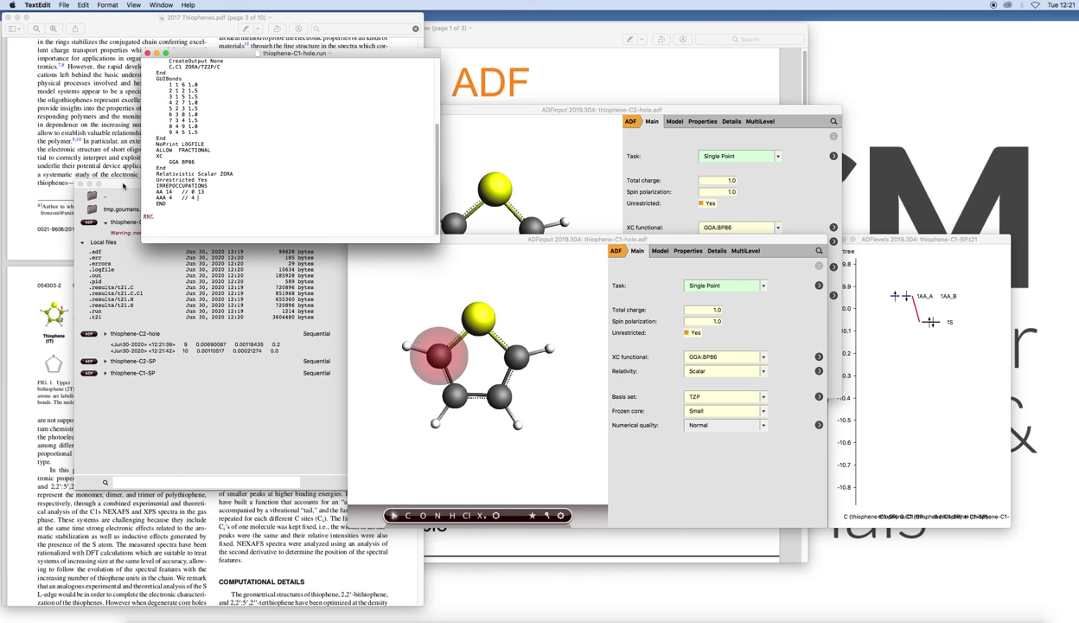
{"action": "left_click", "coordinate": [121, 183]}
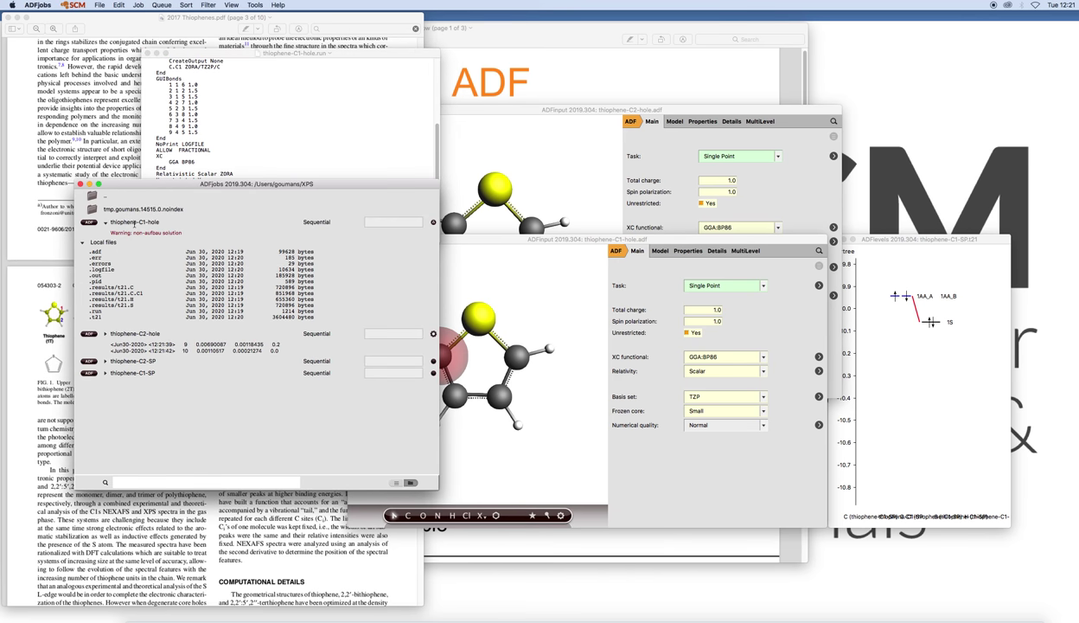
- Open the thiophene-C1-hole logfile and mark its 237.56 eV bond energy
{"action": "double_click", "coordinate": [107, 270]}
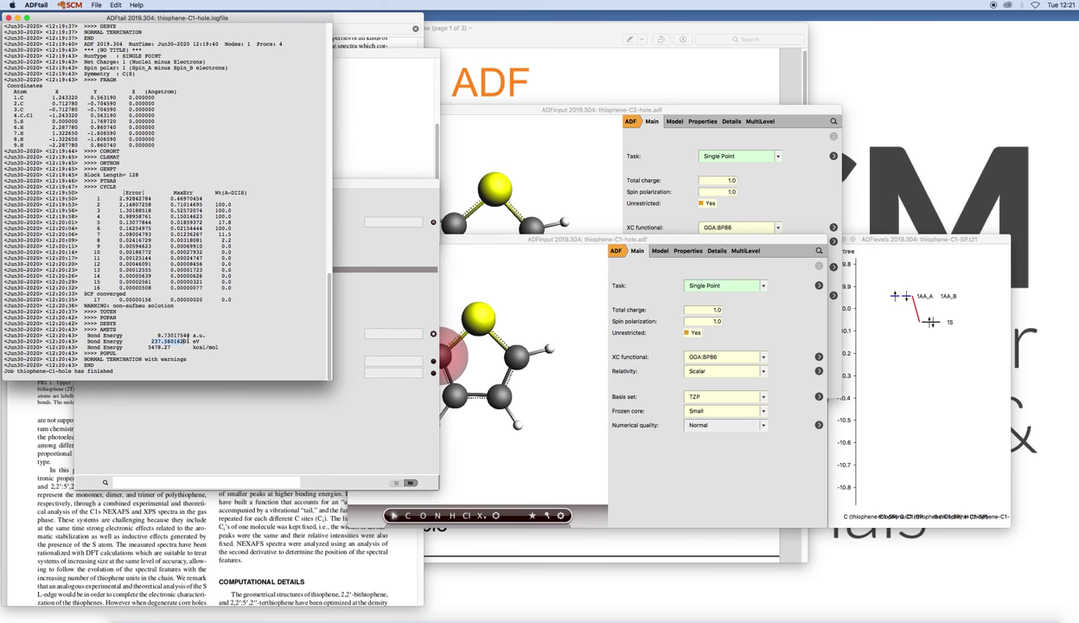
{"action": "left_click_drag", "start_coordinate": [198, 341], "coordinate": [150, 342]}
{"action": "left_click", "coordinate": [383, 186]}
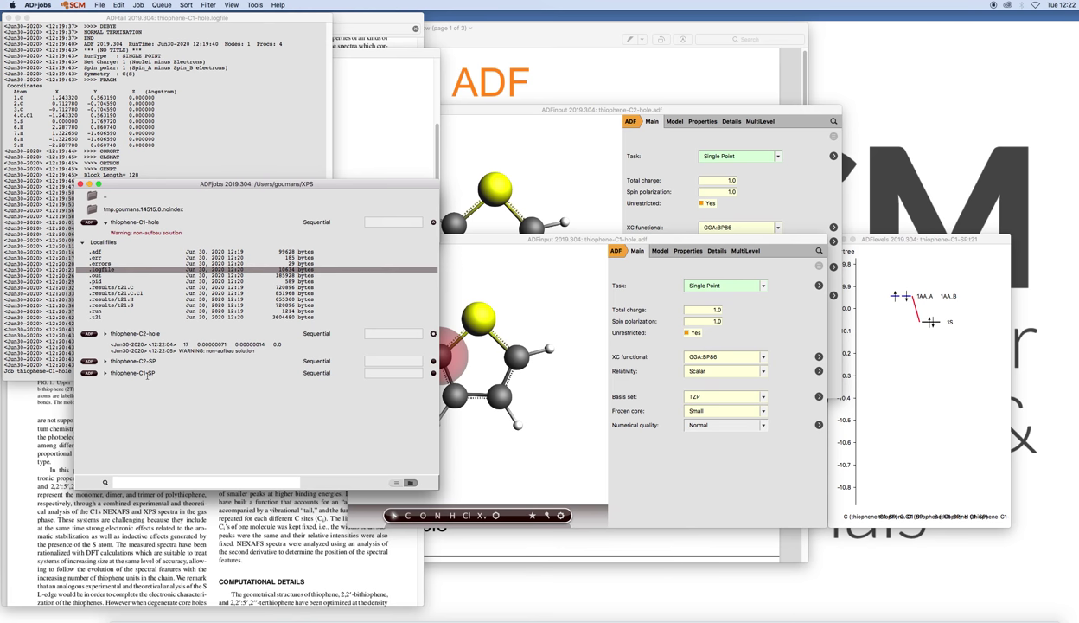
- Open the thiophene-C1-SP logfile beside the C1-hole log and launch Chrome
{"action": "left_click", "coordinate": [148, 374]}
{"action": "left_click", "coordinate": [105, 372]}
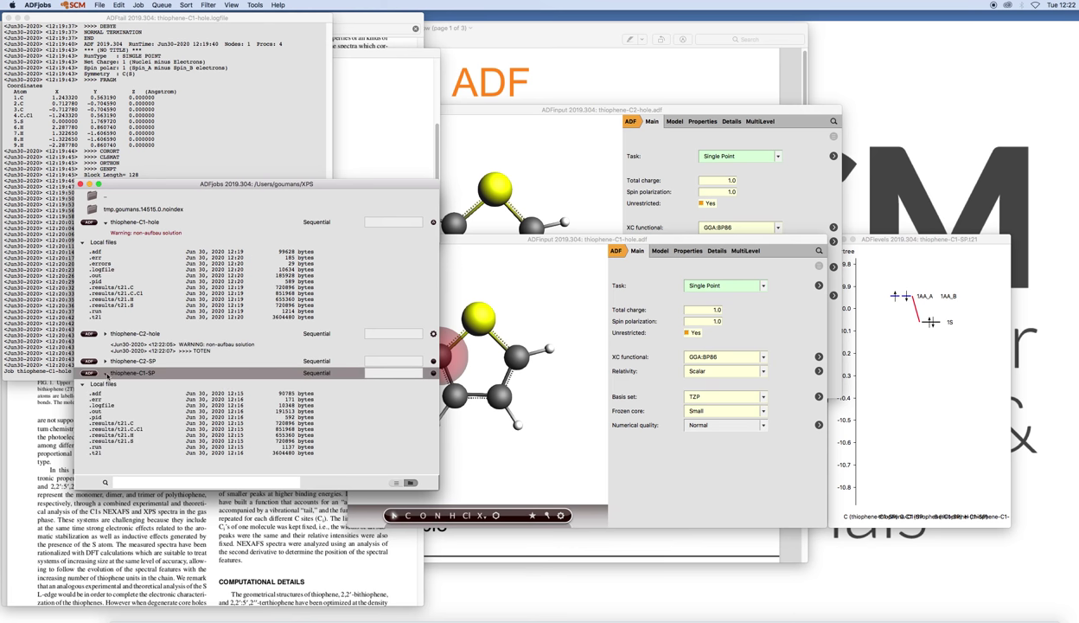
{"action": "left_click", "coordinate": [108, 404]}
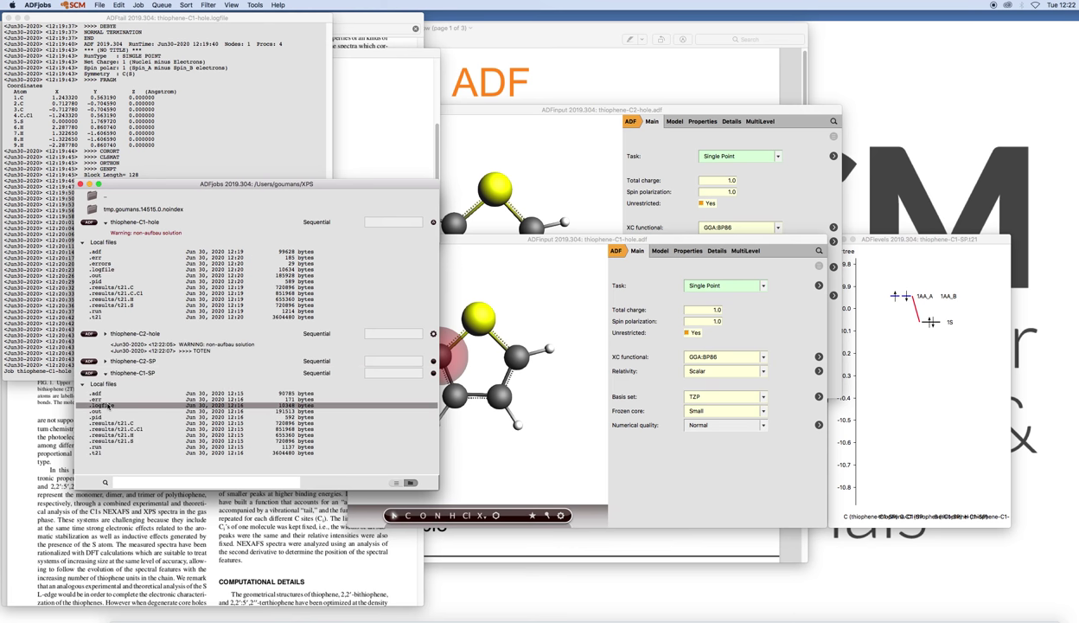
{"action": "double_click", "coordinate": [107, 405]}
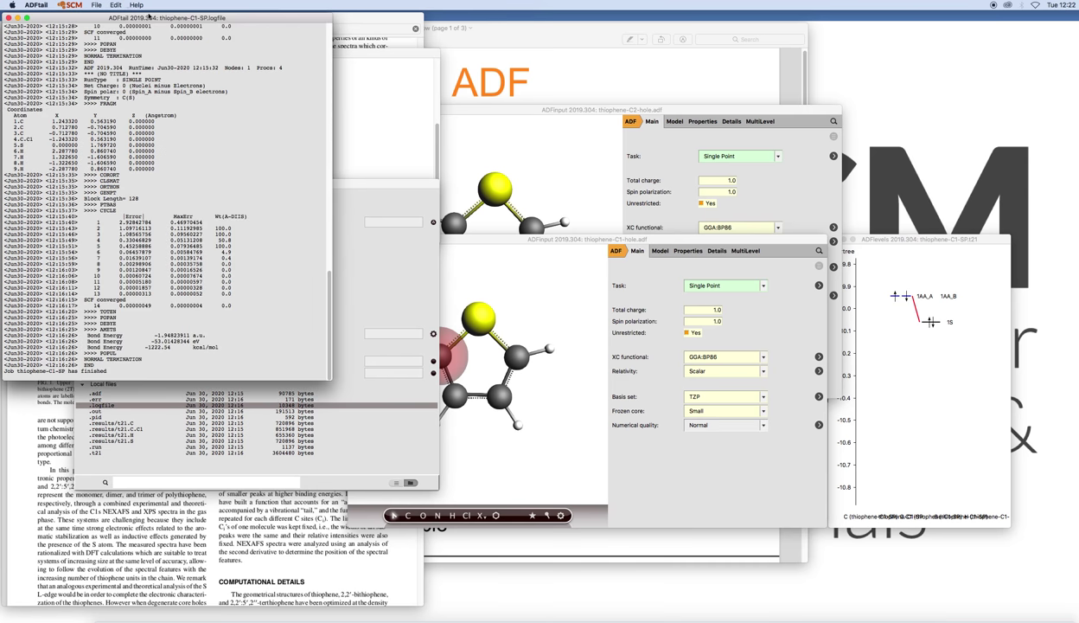
{"action": "left_click_drag", "start_coordinate": [147, 17], "coordinate": [401, 18]}
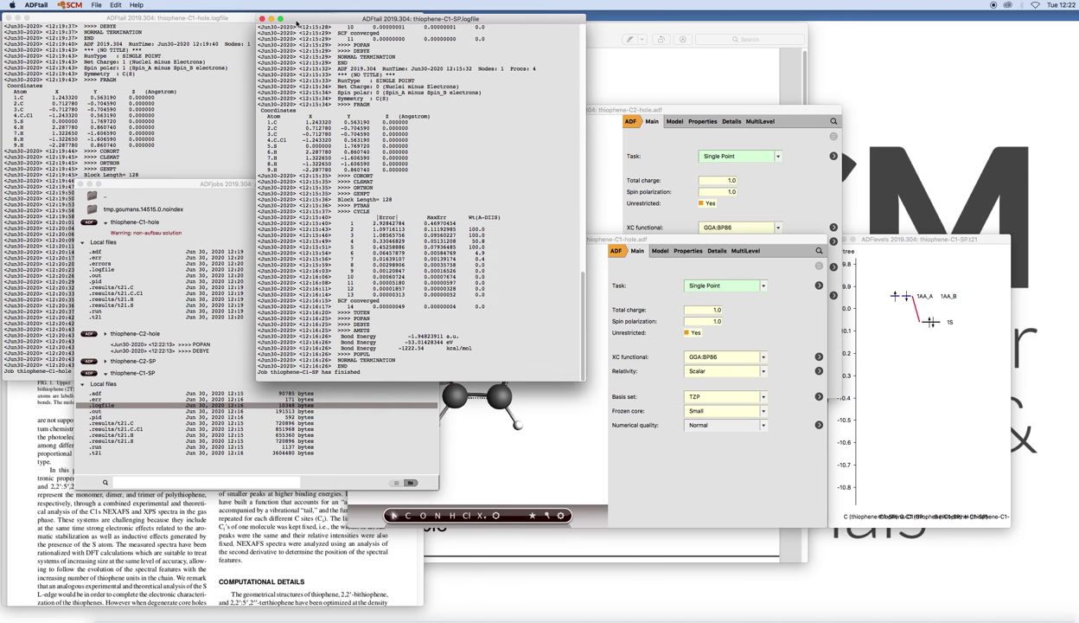
{"action": "left_click", "coordinate": [219, 19]}
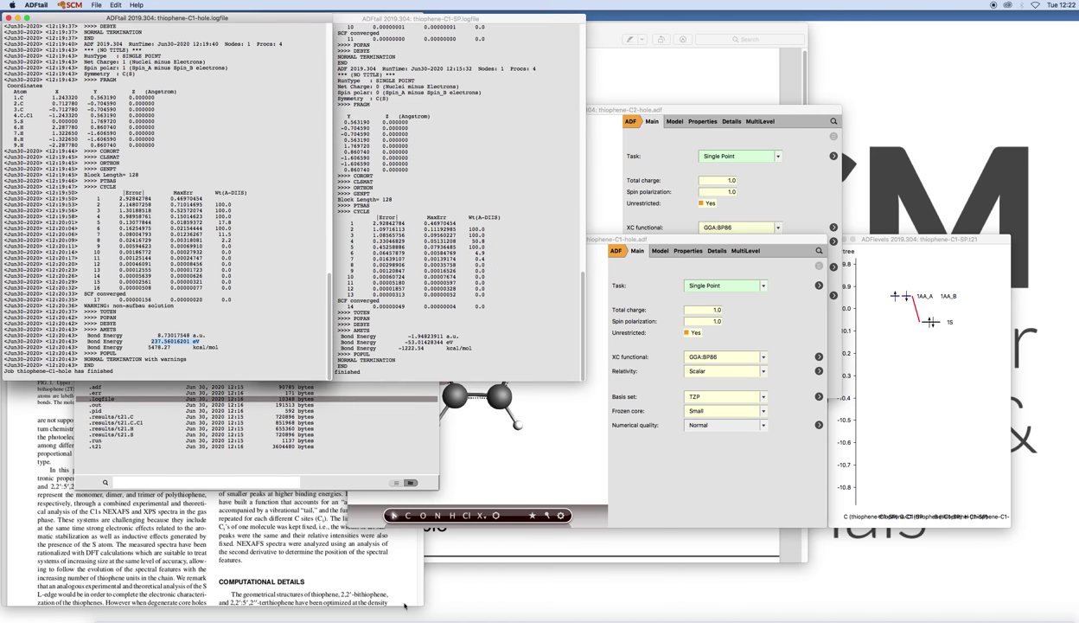
{"action": "left_click", "coordinate": [360, 617]}
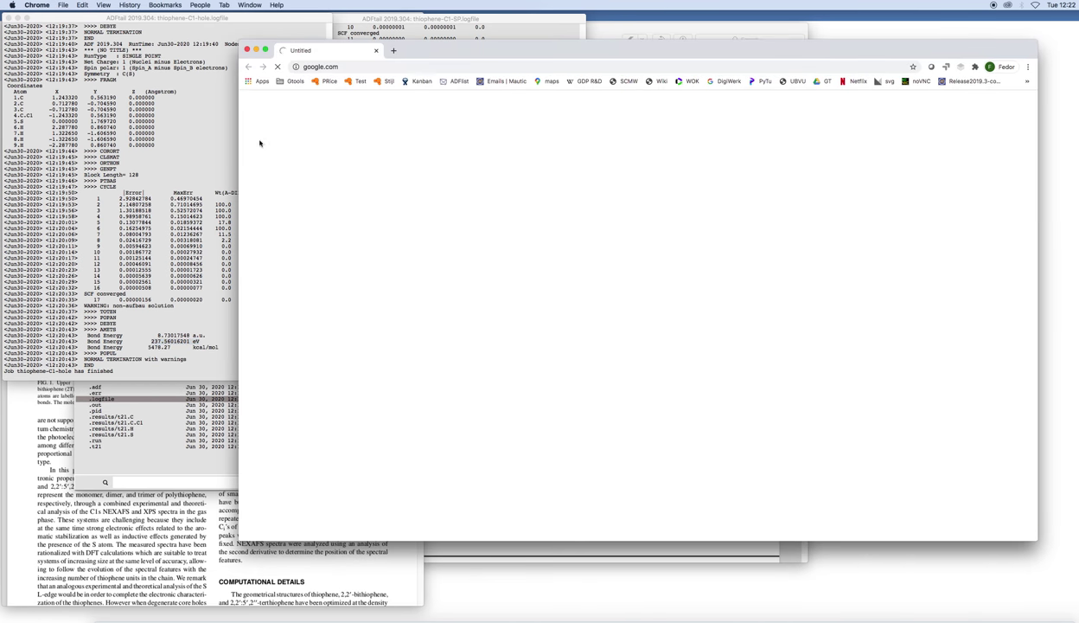
- Place Chrome beside the logs and paste the C1-hole bond energy 237.56016201 into Google search
{"action": "left_click_drag", "start_coordinate": [321, 129], "coordinate": [525, 138]}
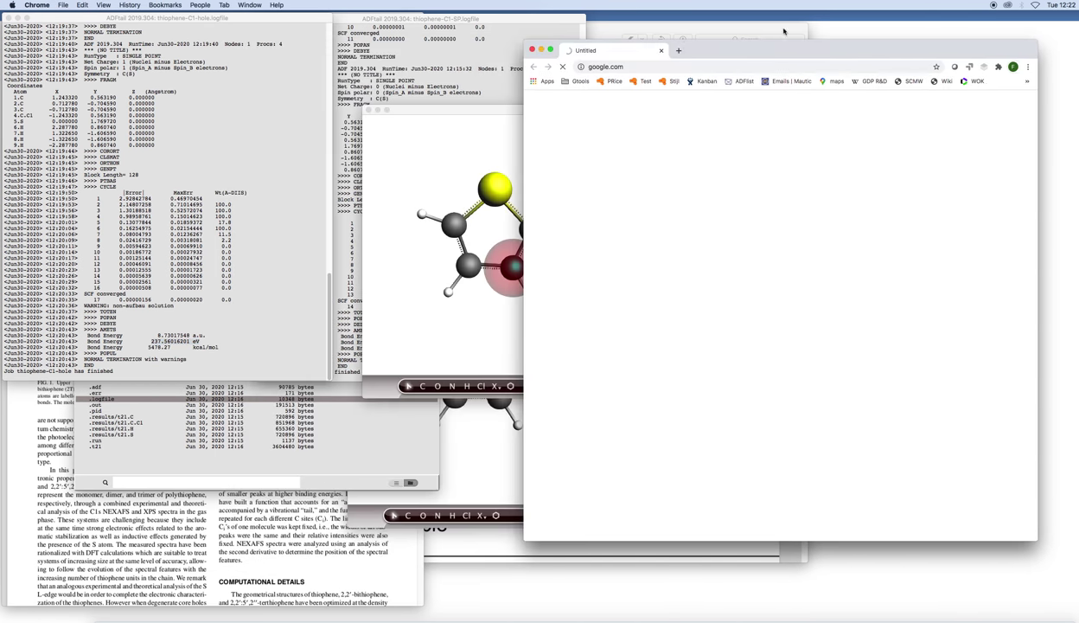
{"action": "left_click_drag", "start_coordinate": [790, 50], "coordinate": [628, 40]}
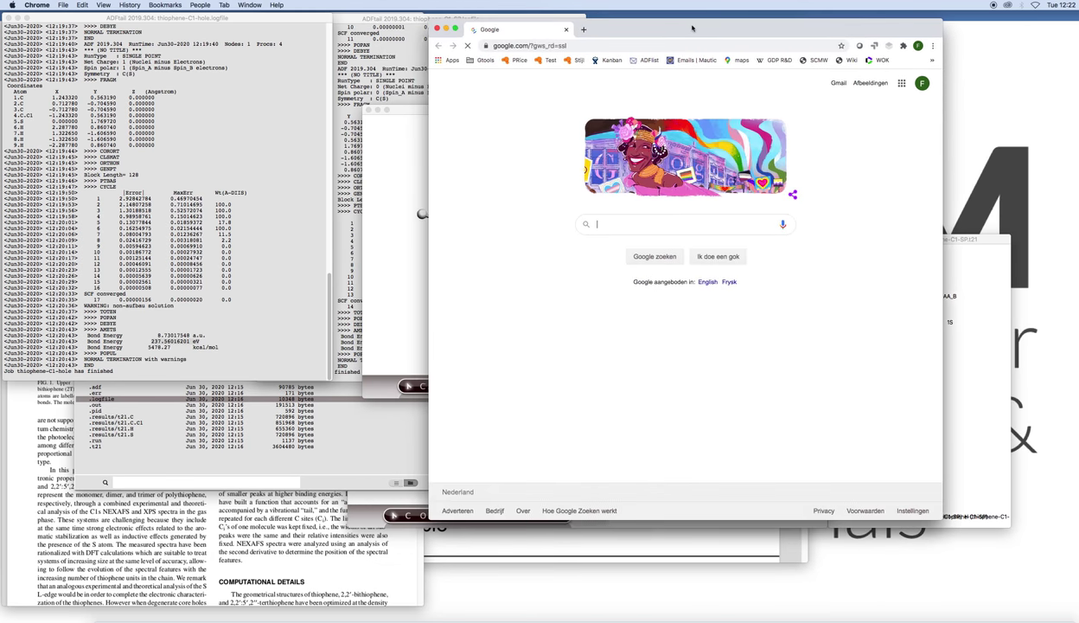
{"action": "left_click", "coordinate": [445, 35]}
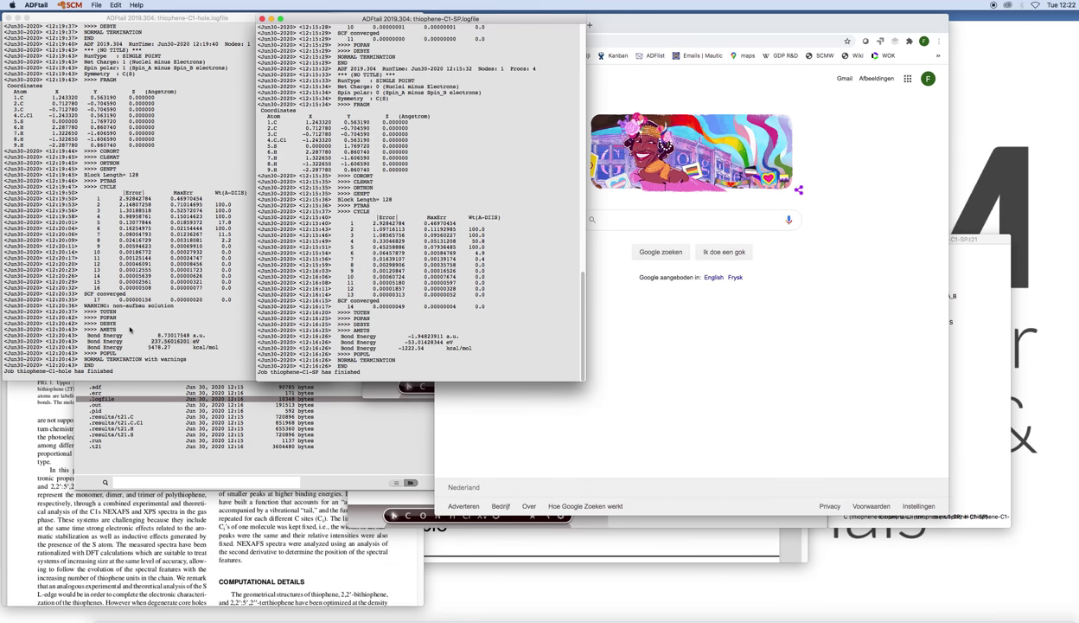
{"action": "left_click_drag", "start_coordinate": [188, 341], "coordinate": [150, 342]}
{"action": "key", "text": "super+c"}
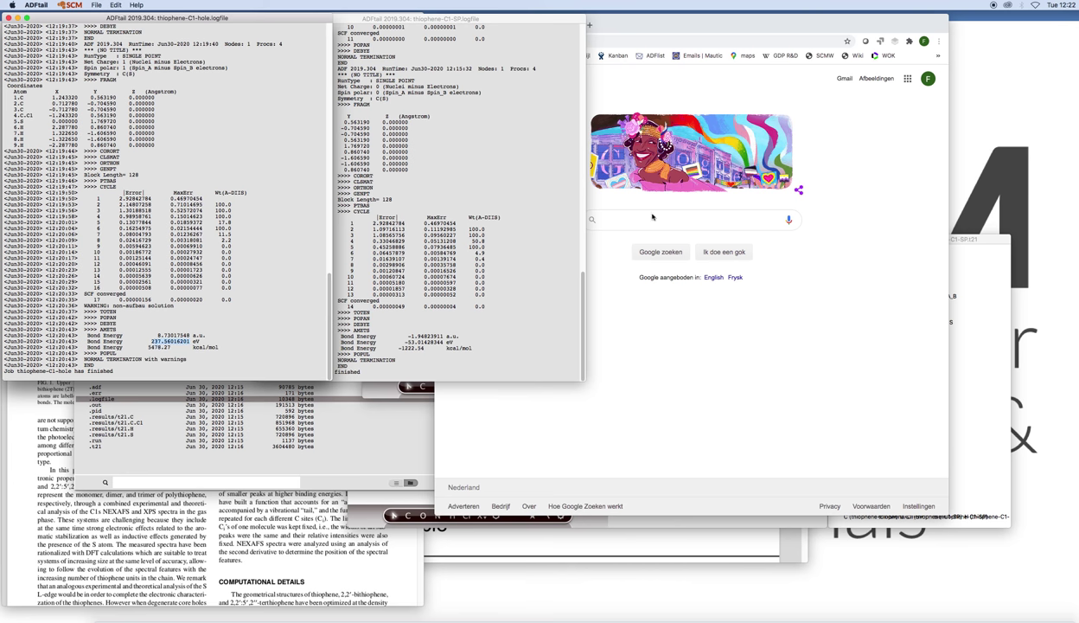
{"action": "left_click", "coordinate": [638, 215]}
{"action": "key", "text": "super+v"}
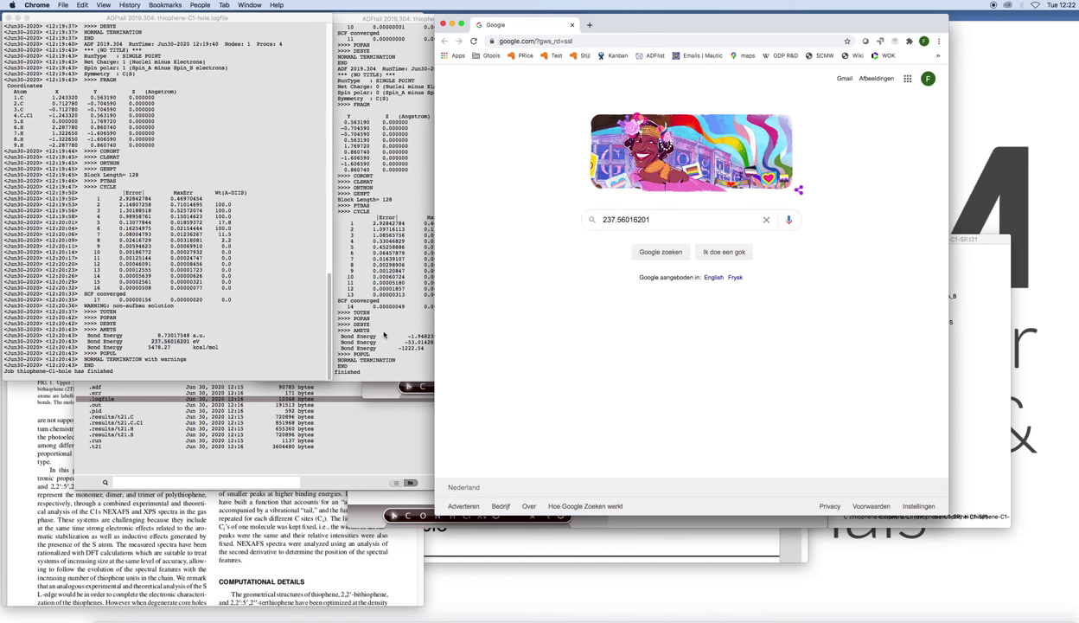
- Subtract the C1-SP energy −53.01428344 to get a 290.57444545 eV binding energy
{"action": "left_click", "coordinate": [424, 341]}
{"action": "left_click_drag", "start_coordinate": [439, 344], "coordinate": [406, 344]}
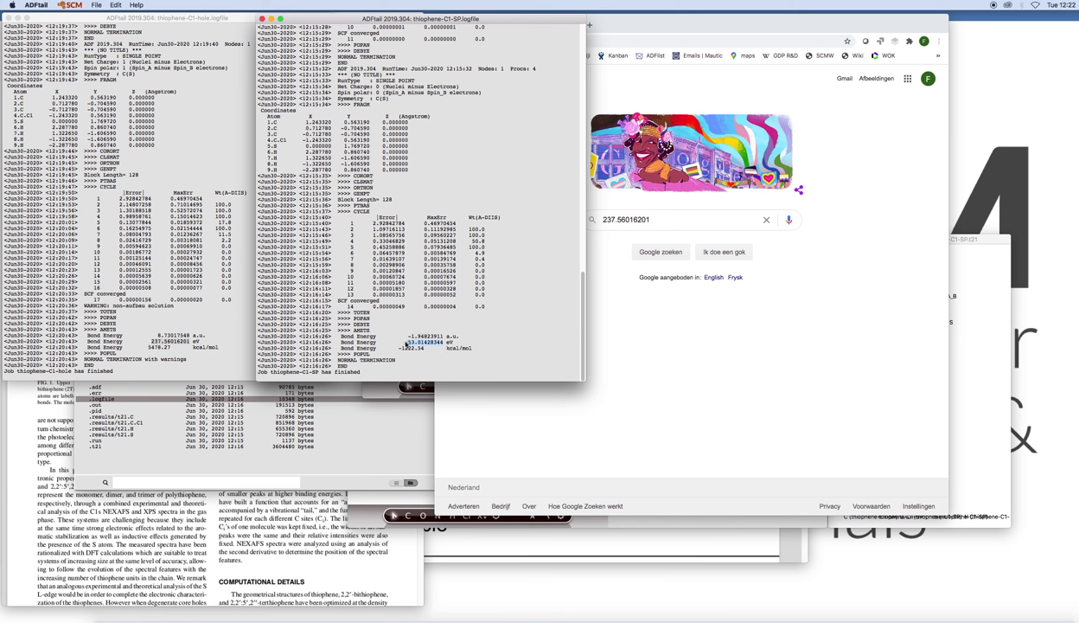
{"action": "key", "text": "super+c"}
{"action": "left_click", "coordinate": [654, 224]}
{"action": "type", "text": "-"}
{"action": "key", "text": "super+v"}
{"action": "key", "text": "Return"}
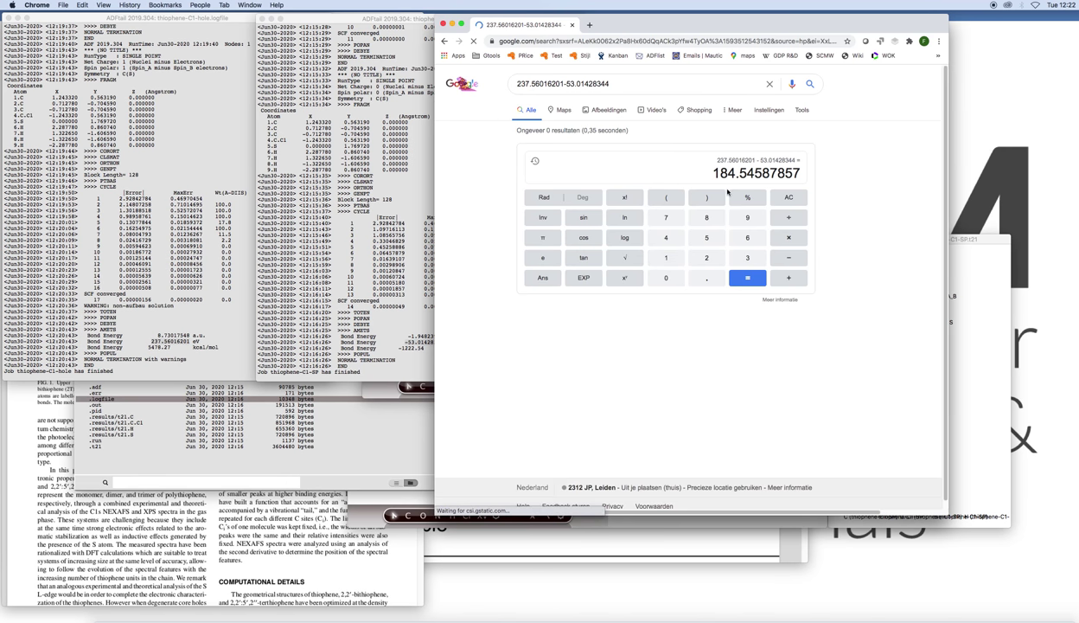
{"action": "left_click", "coordinate": [573, 84]}
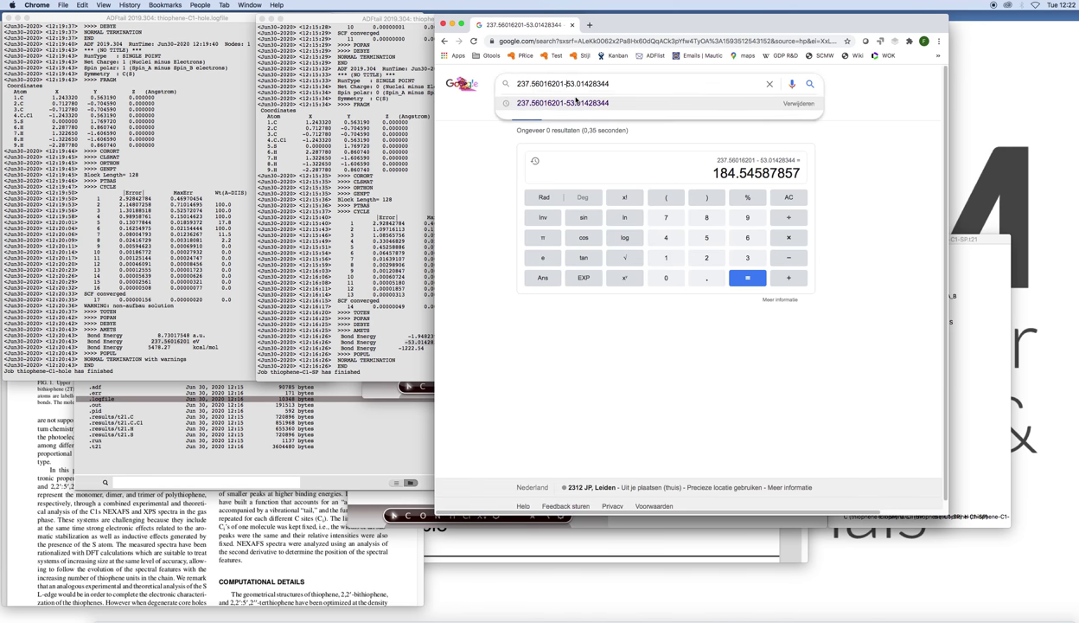
{"action": "type", "text": "-"}
{"action": "key", "text": "Return"}
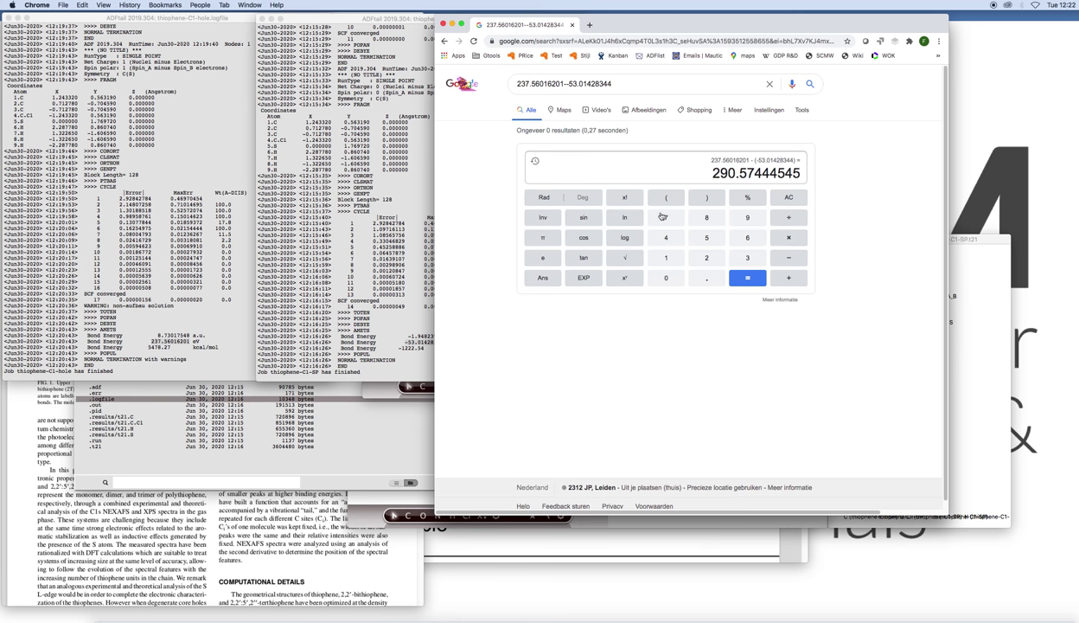
{"action": "key", "text": "super+Tab"}
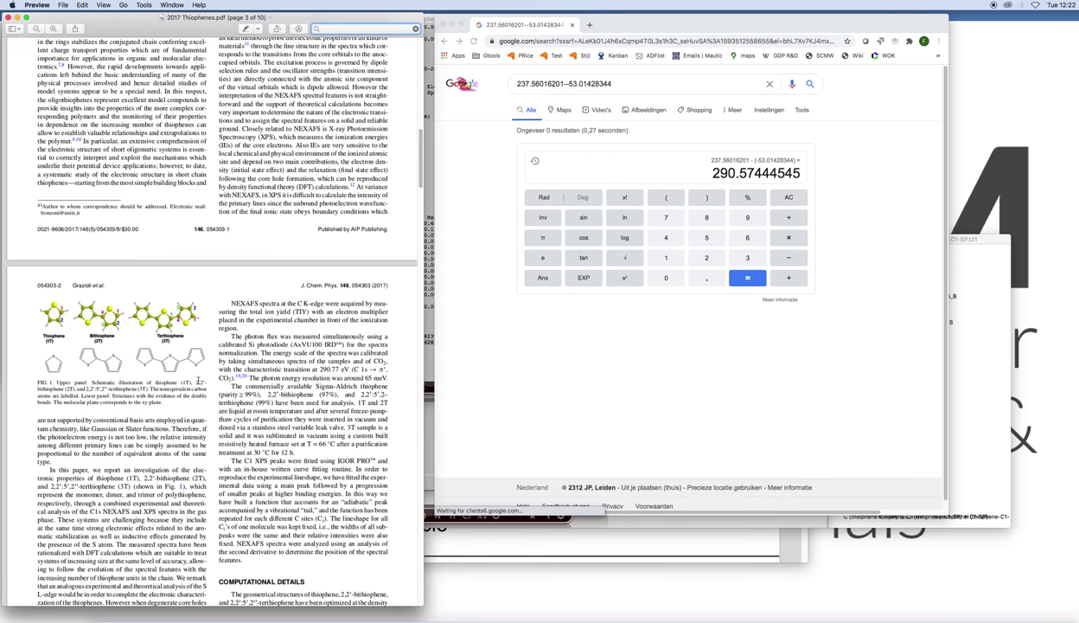
- Scroll the thiophene paper to page 4's C 1s XPS results and Fig. 2
{"action": "scroll", "coordinate": [199, 381], "scroll_direction": "down", "scroll_amount": 20}
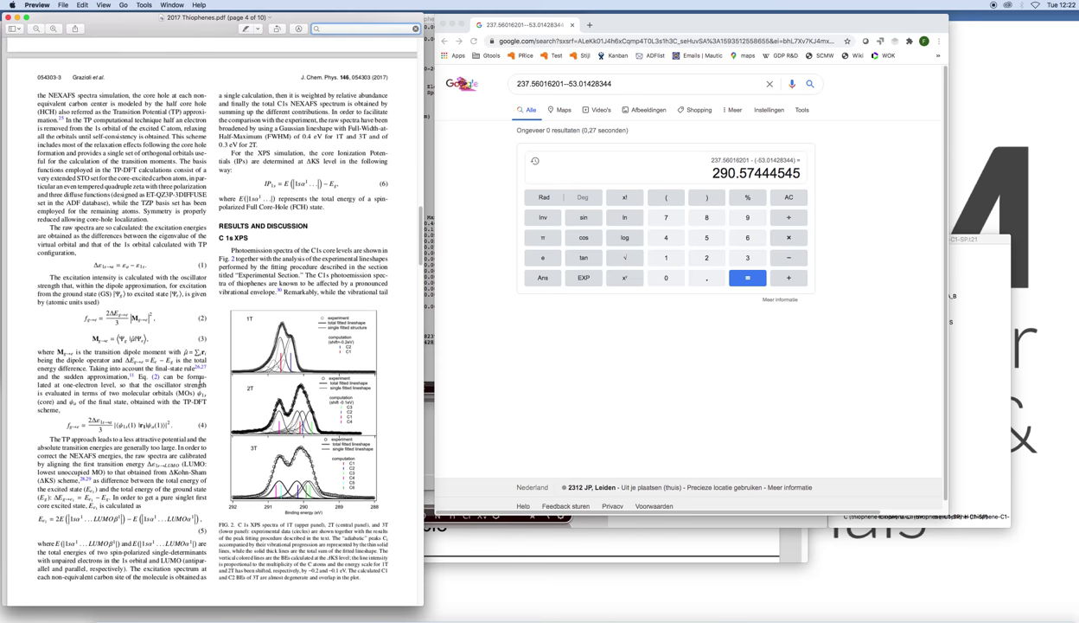
{"action": "scroll", "coordinate": [201, 381], "scroll_direction": "down", "scroll_amount": 3}
{"action": "scroll", "coordinate": [201, 382], "scroll_direction": "up", "scroll_amount": 1}
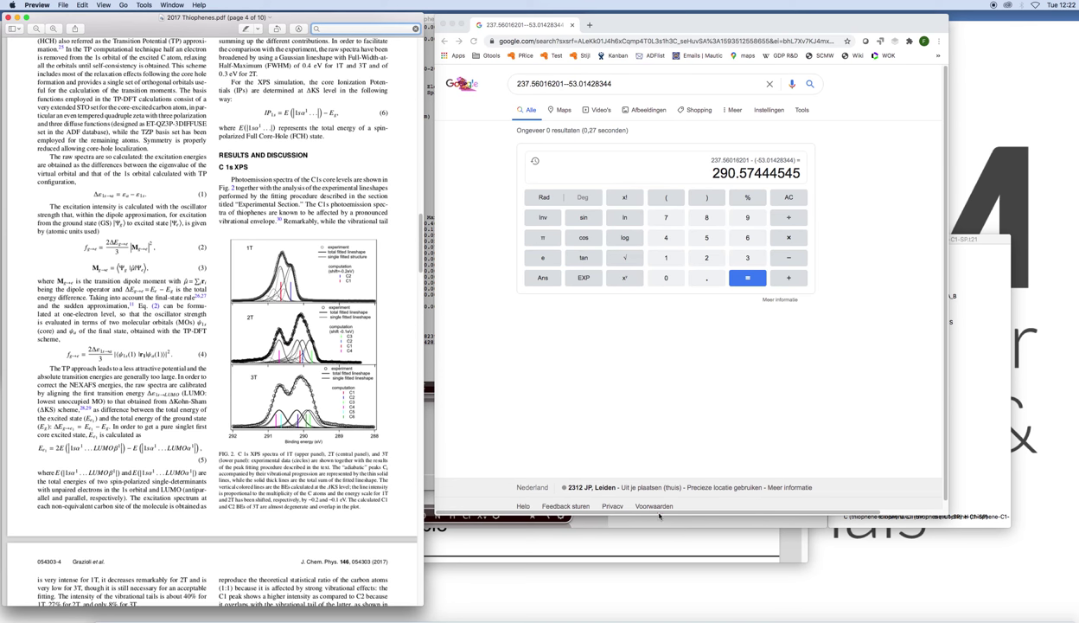
{"action": "left_click", "coordinate": [732, 618]}
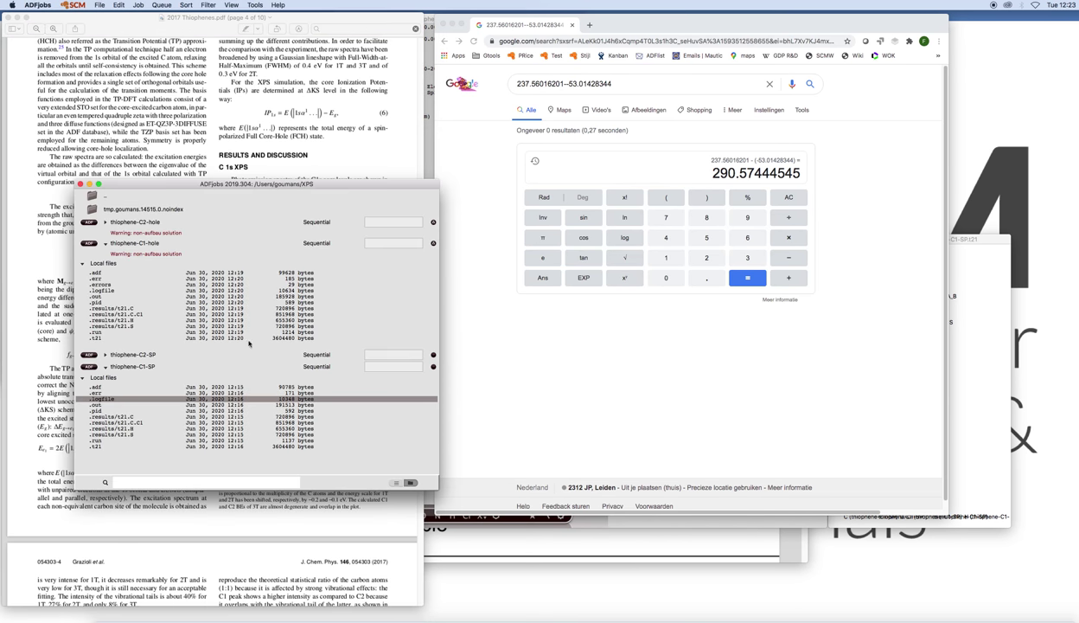
- Paste the thiophene-C2-hole bond energy 237.28499638 over the old C1-hole value in the search query
{"action": "left_click", "coordinate": [153, 222]}
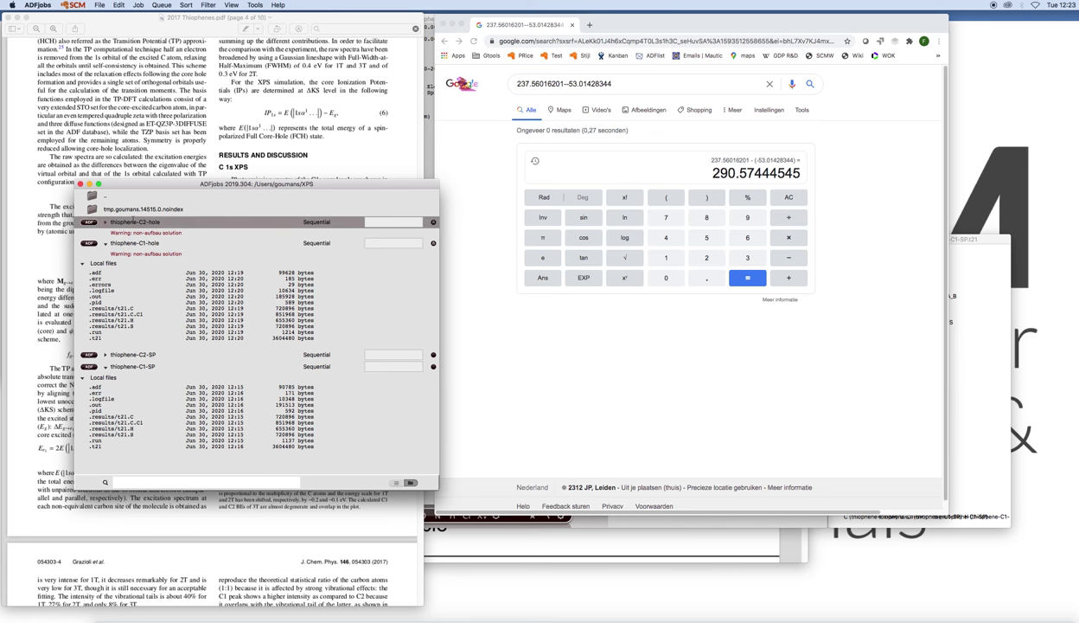
{"action": "left_click", "coordinate": [105, 222]}
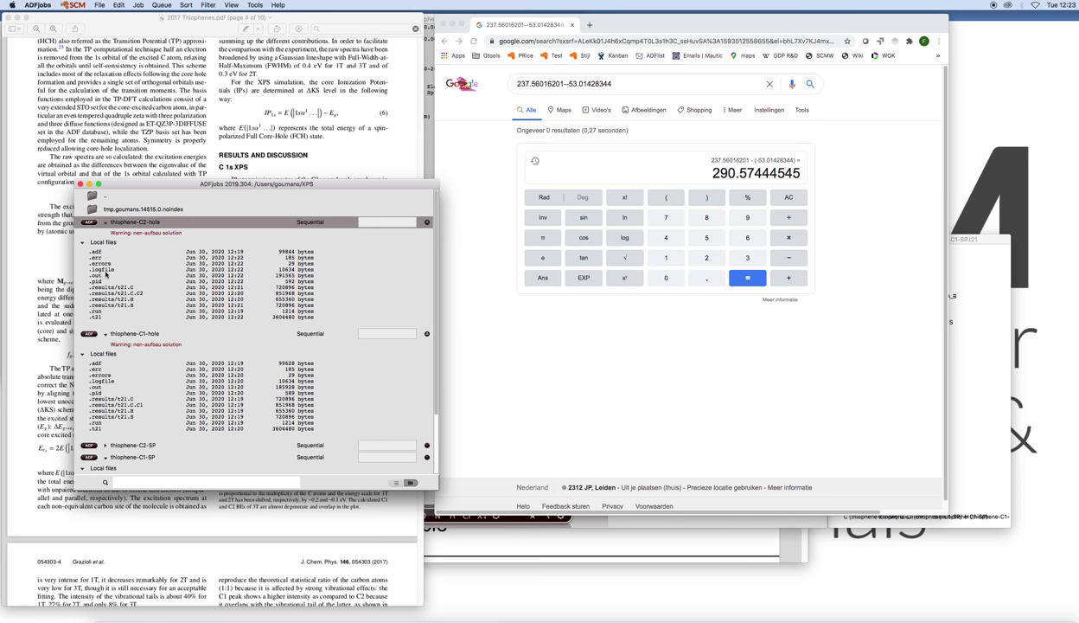
{"action": "left_click", "coordinate": [106, 269]}
{"action": "double_click", "coordinate": [106, 269]}
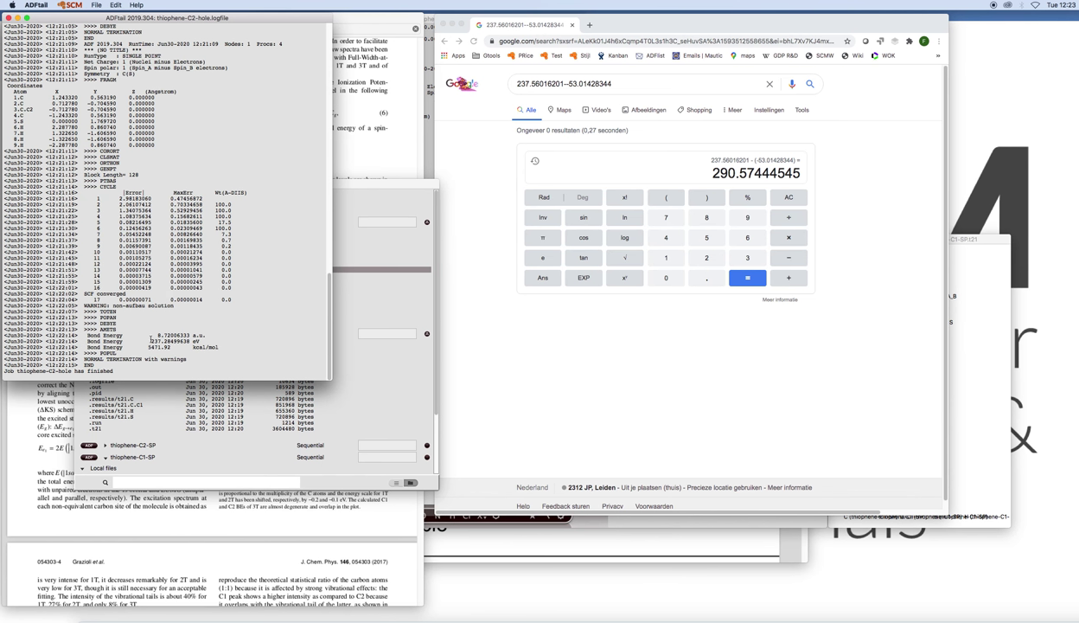
{"action": "left_click_drag", "start_coordinate": [151, 341], "coordinate": [188, 341]}
{"action": "left_click", "coordinate": [551, 84]}
{"action": "left_click_drag", "start_coordinate": [564, 84], "coordinate": [510, 87]}
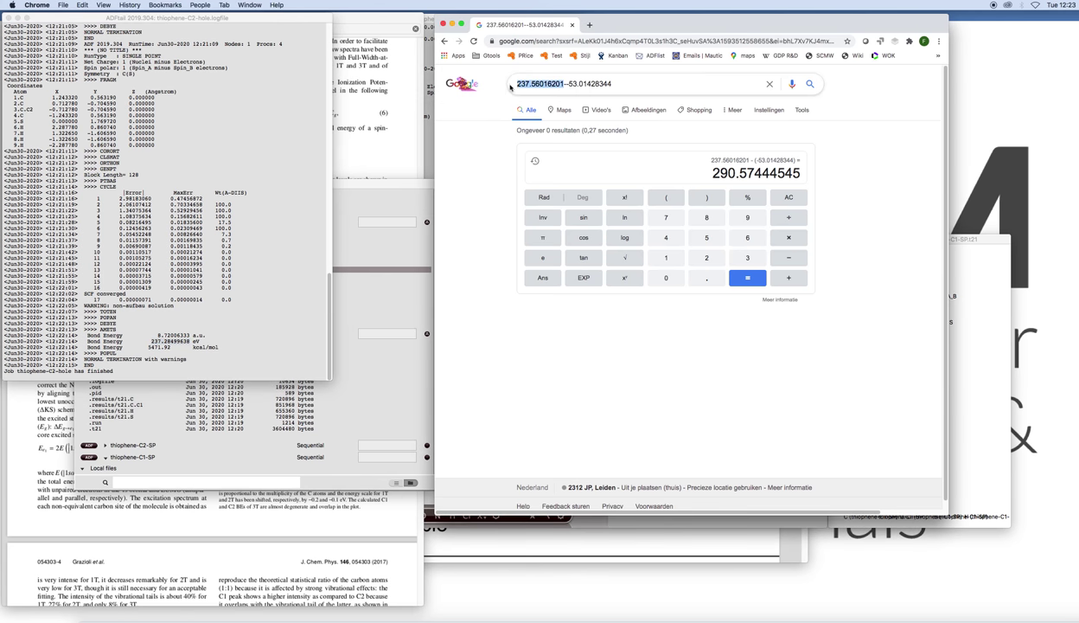
{"action": "key", "text": "super+v"}
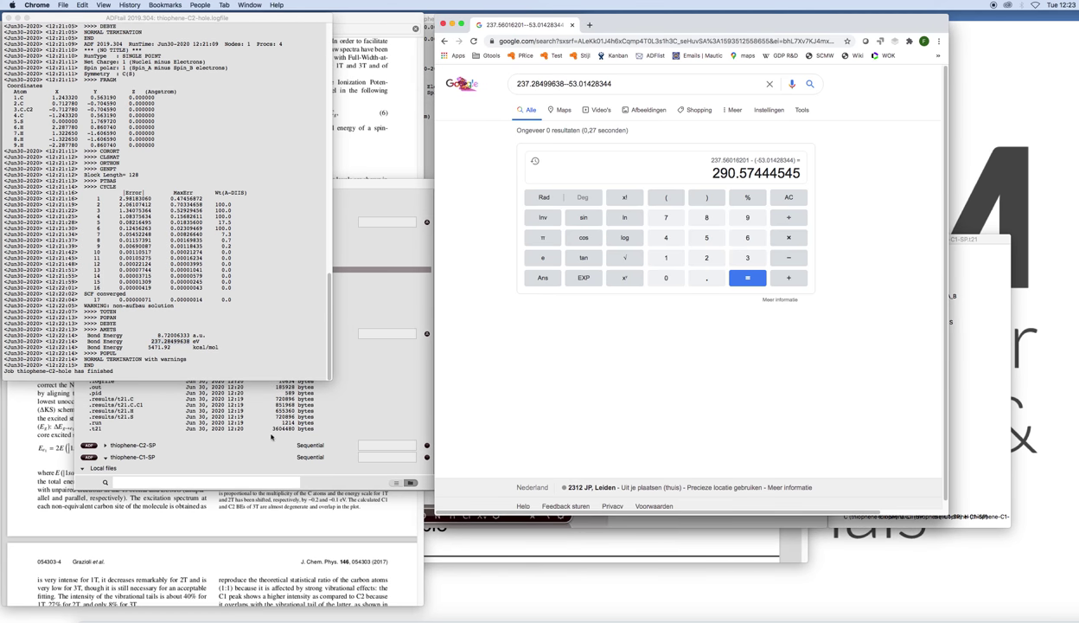
- Open the thiophene-C2-SP logfile and select its bond energy -53.01308427 eV
{"action": "left_click", "coordinate": [378, 183]}
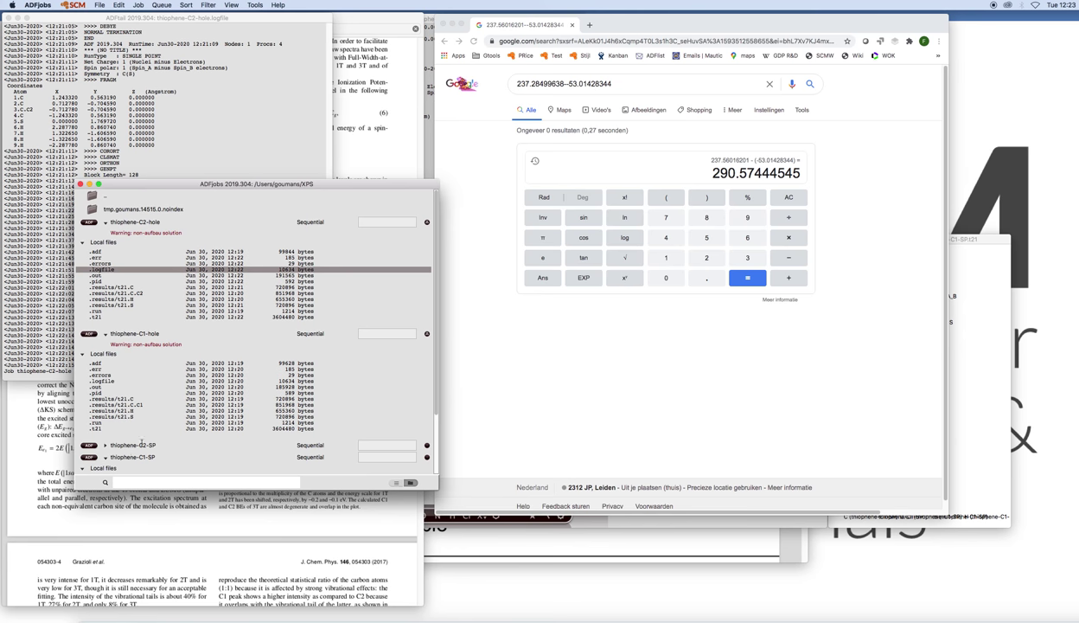
{"action": "scroll", "coordinate": [142, 443], "scroll_direction": "down", "scroll_amount": 1}
{"action": "left_click", "coordinate": [106, 429]}
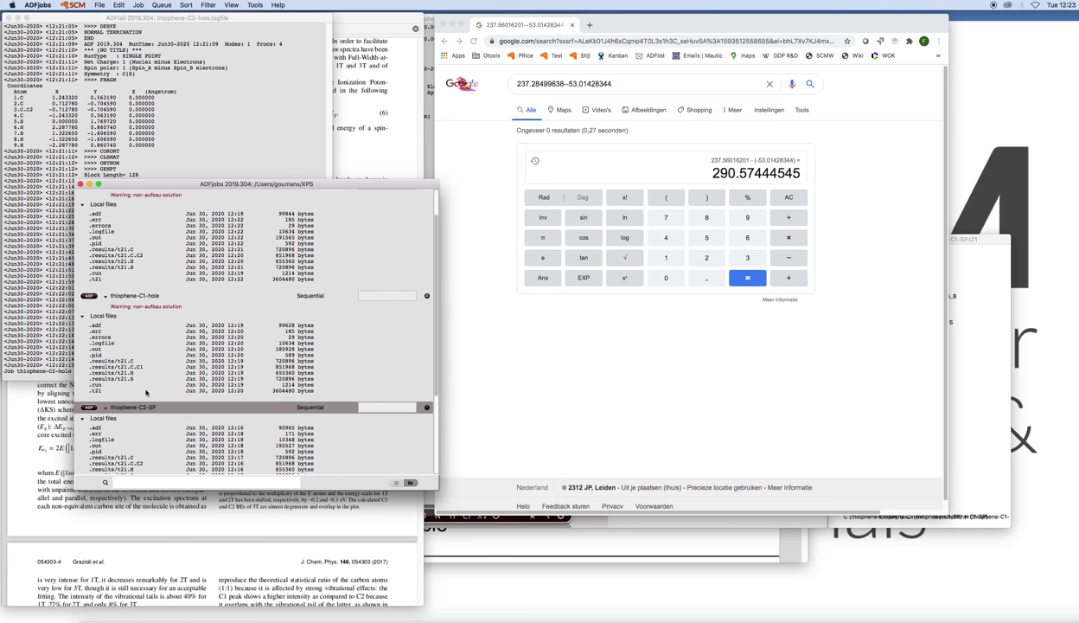
{"action": "double_click", "coordinate": [110, 438]}
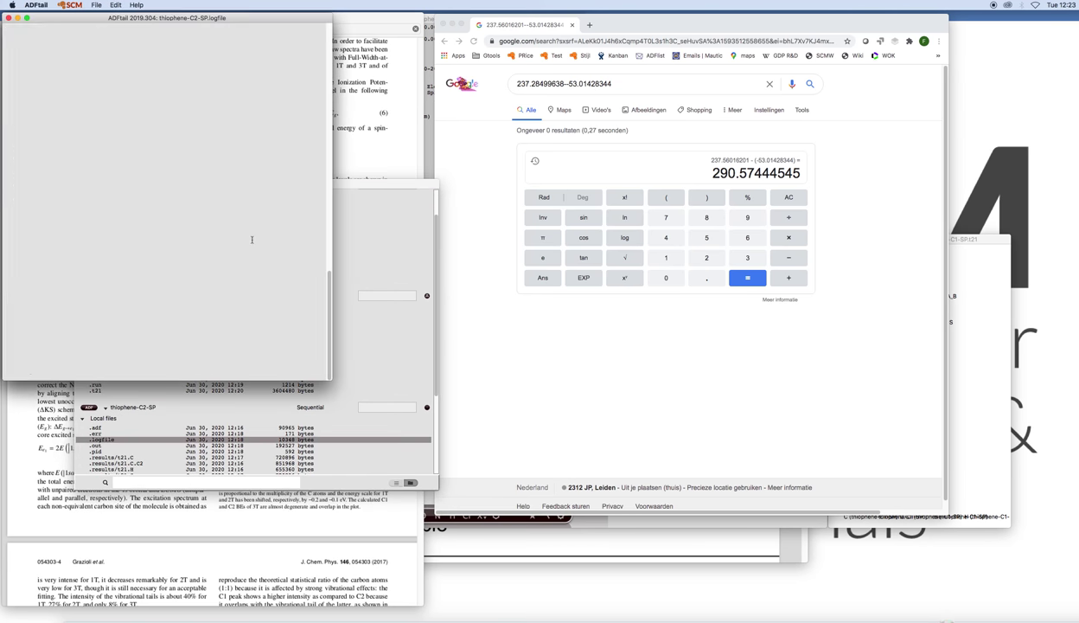
{"action": "left_click_drag", "start_coordinate": [189, 341], "coordinate": [151, 341]}
{"action": "key", "text": "super+c"}
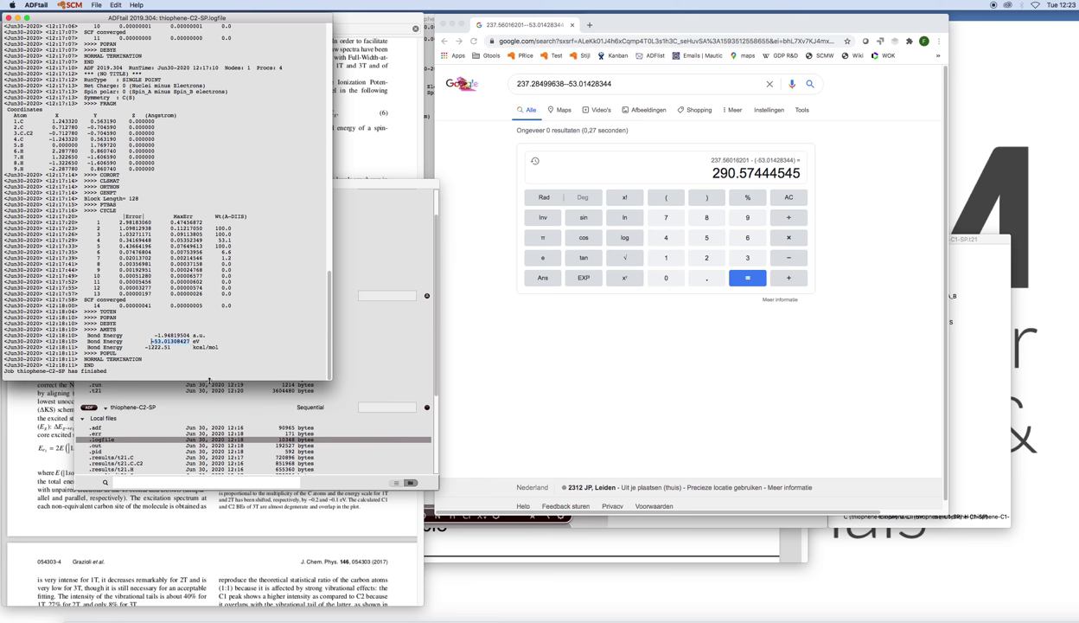
{"action": "left_click", "coordinate": [568, 83]}
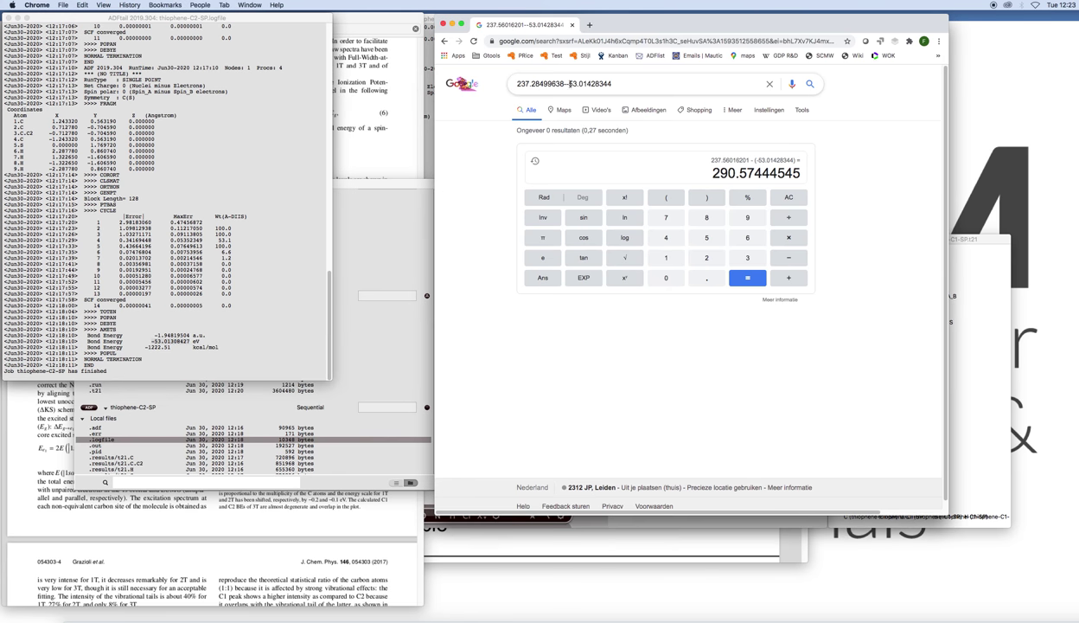
- Replace the neutral energy with -53.01308427 to get the C2 binding energy 290.29808065 eV
{"action": "left_click_drag", "start_coordinate": [568, 83], "coordinate": [619, 86]}
{"action": "key", "text": "super+v"}
{"action": "left_click", "coordinate": [566, 84]}
{"action": "key", "text": "BackSpace"}
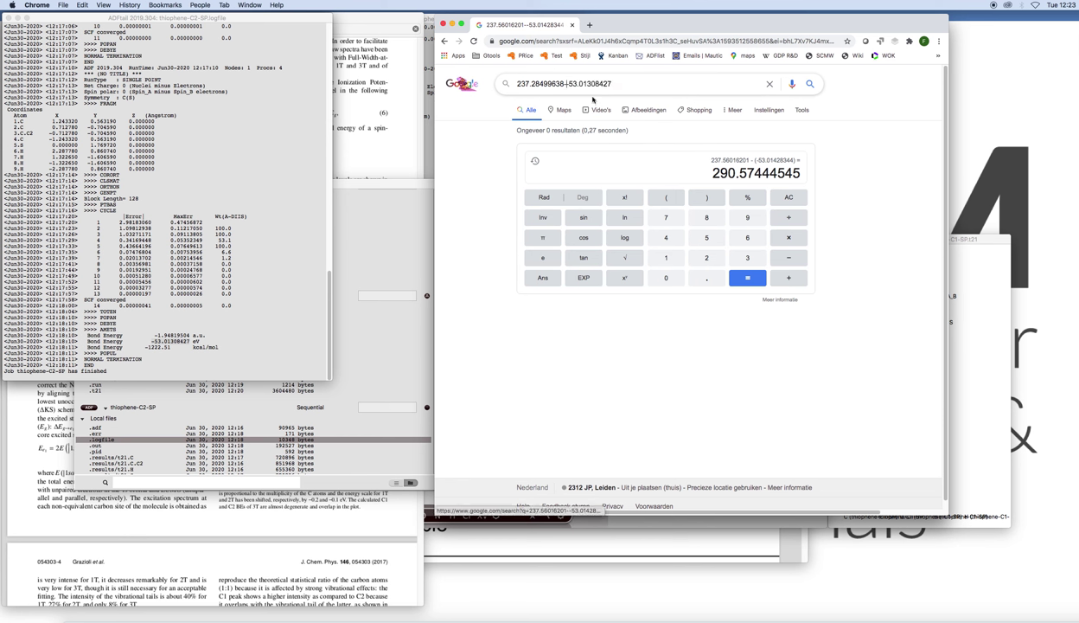
{"action": "key", "text": "Return"}
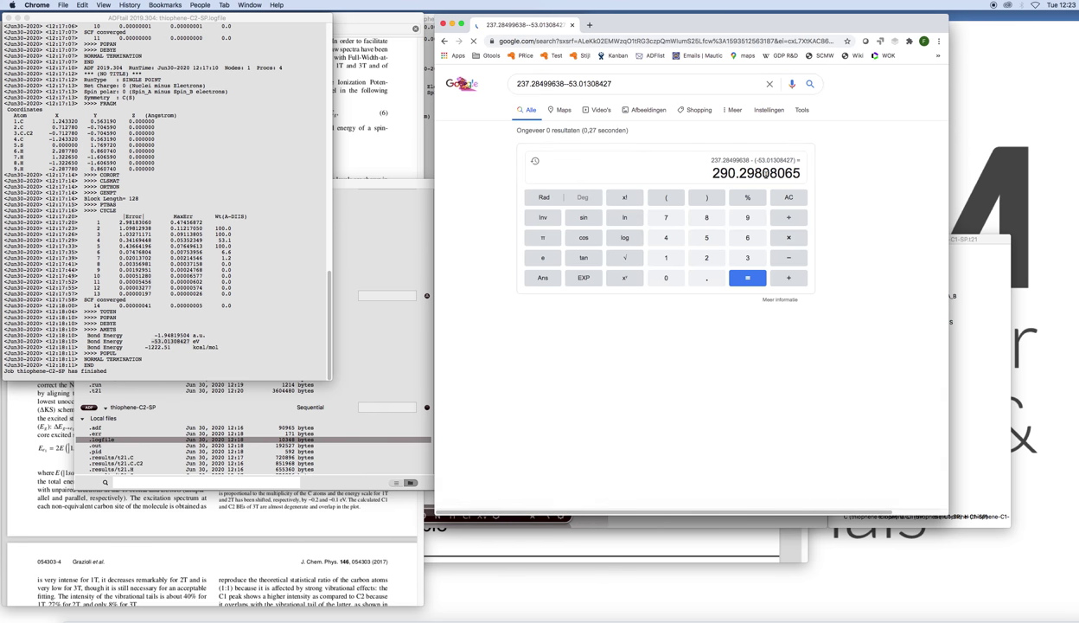
{"action": "left_click", "coordinate": [384, 148]}
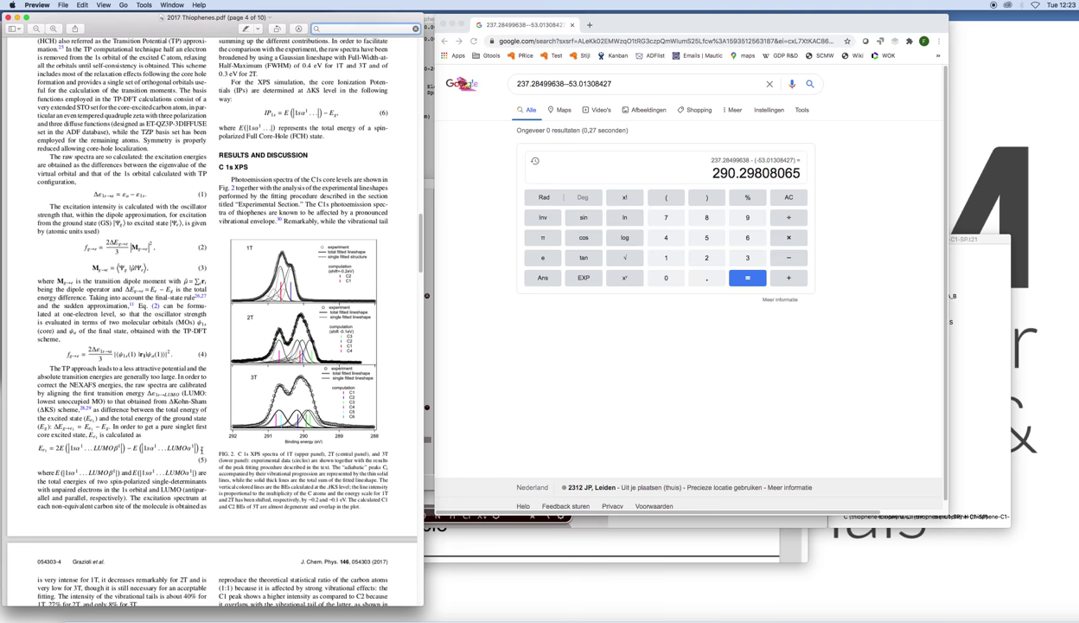
- Mark the thiophene ΔKS value C2 290.583 in Table I, then return to the XPS with ADF slides
{"action": "scroll", "coordinate": [202, 448], "scroll_direction": "down", "scroll_amount": 10}
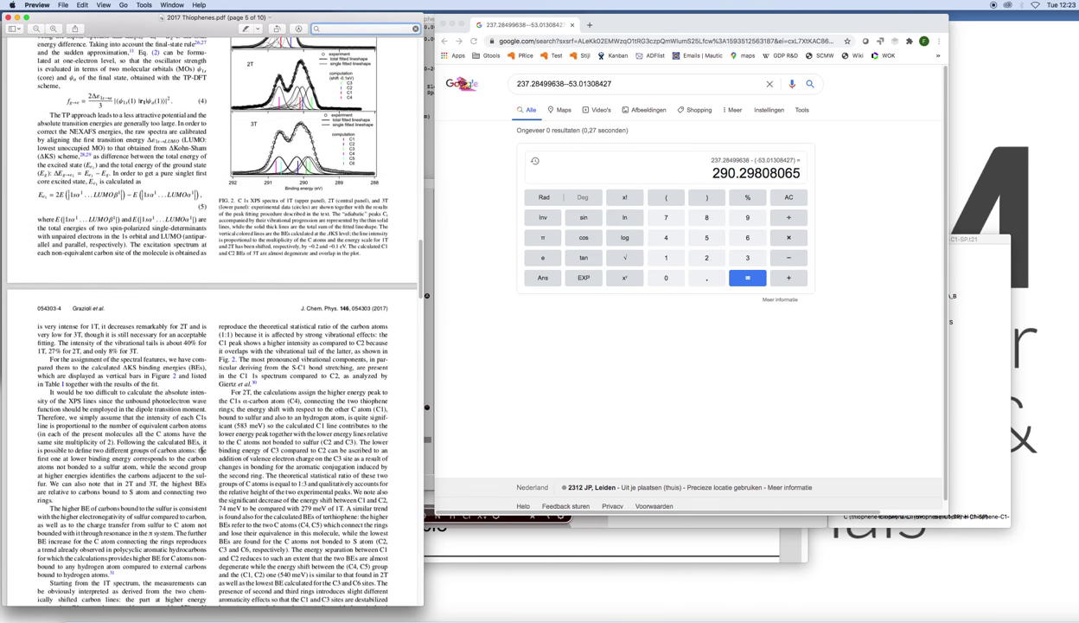
{"action": "scroll", "coordinate": [203, 451], "scroll_direction": "down", "scroll_amount": 12}
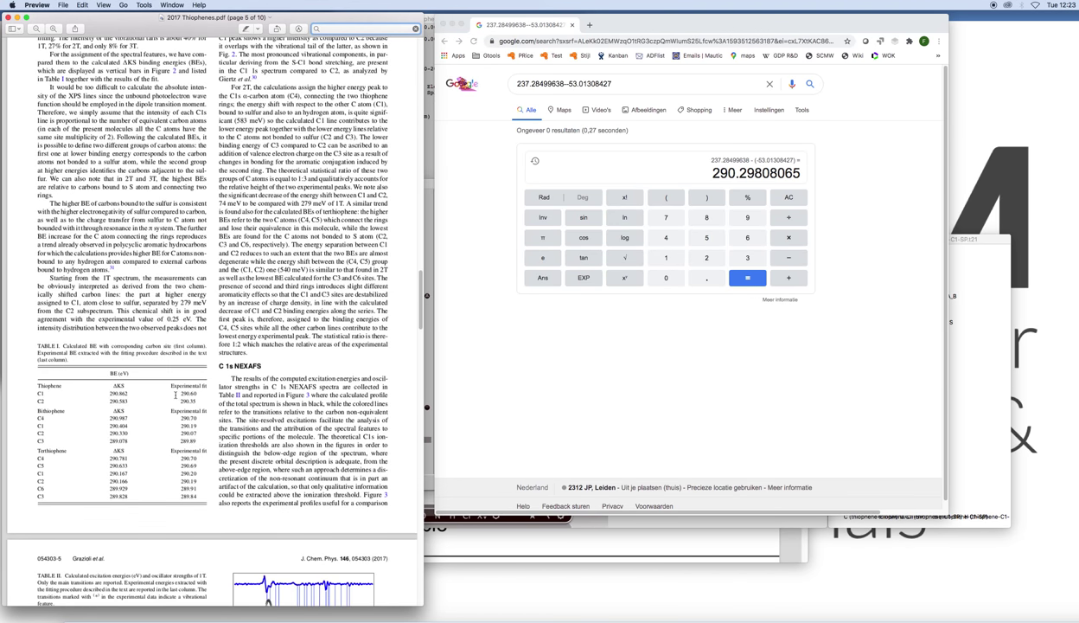
{"action": "left_click_drag", "start_coordinate": [129, 401], "coordinate": [110, 394]}
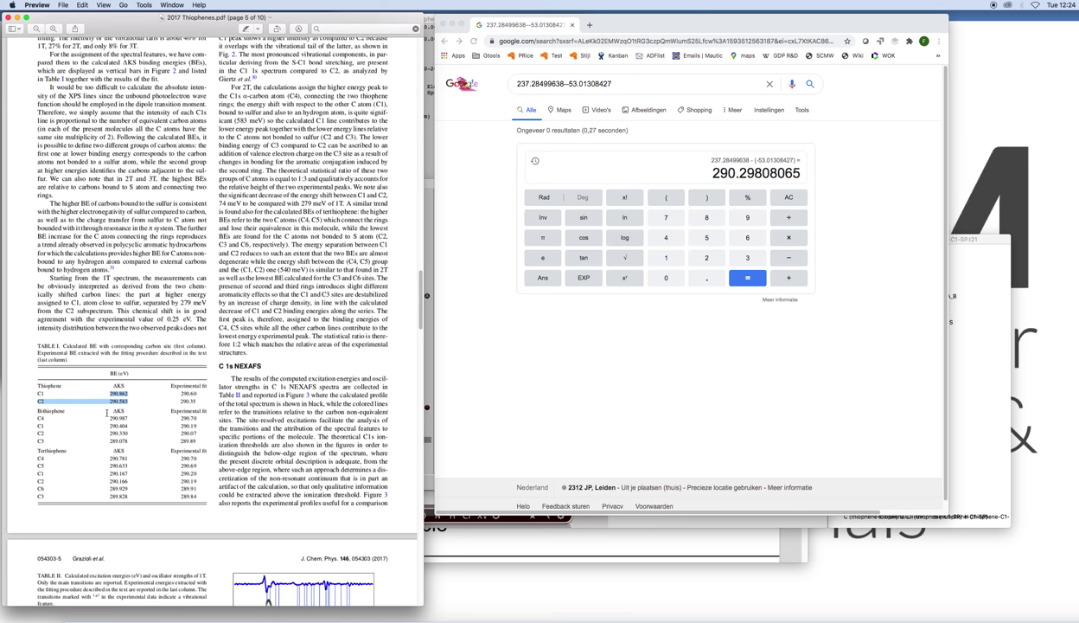
{"action": "scroll", "coordinate": [286, 410], "scroll_direction": "up", "scroll_amount": 10}
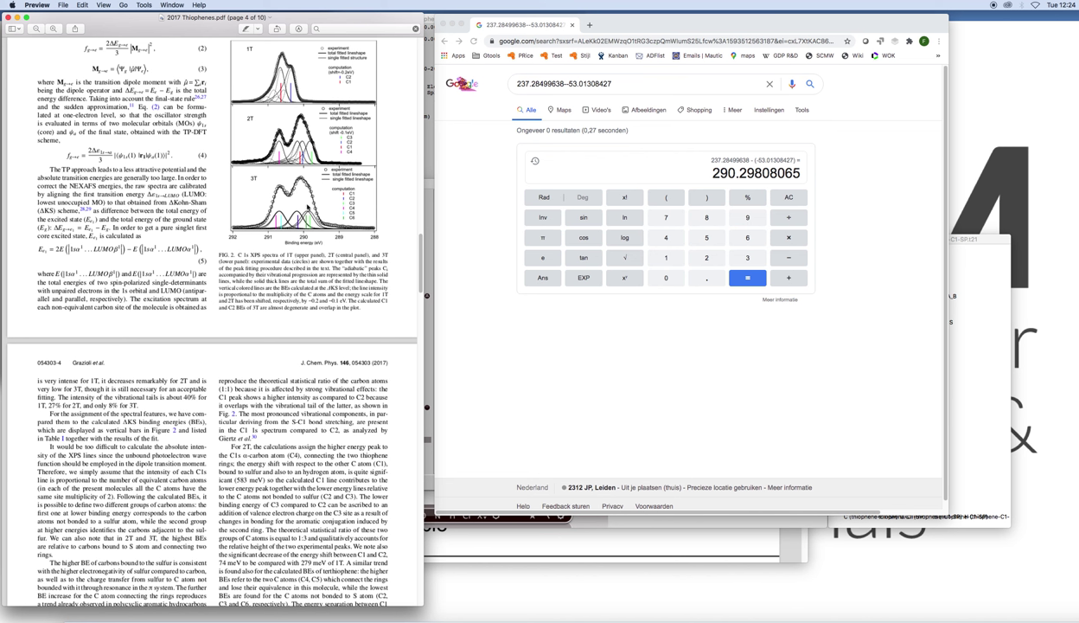
{"action": "left_click", "coordinate": [623, 552]}
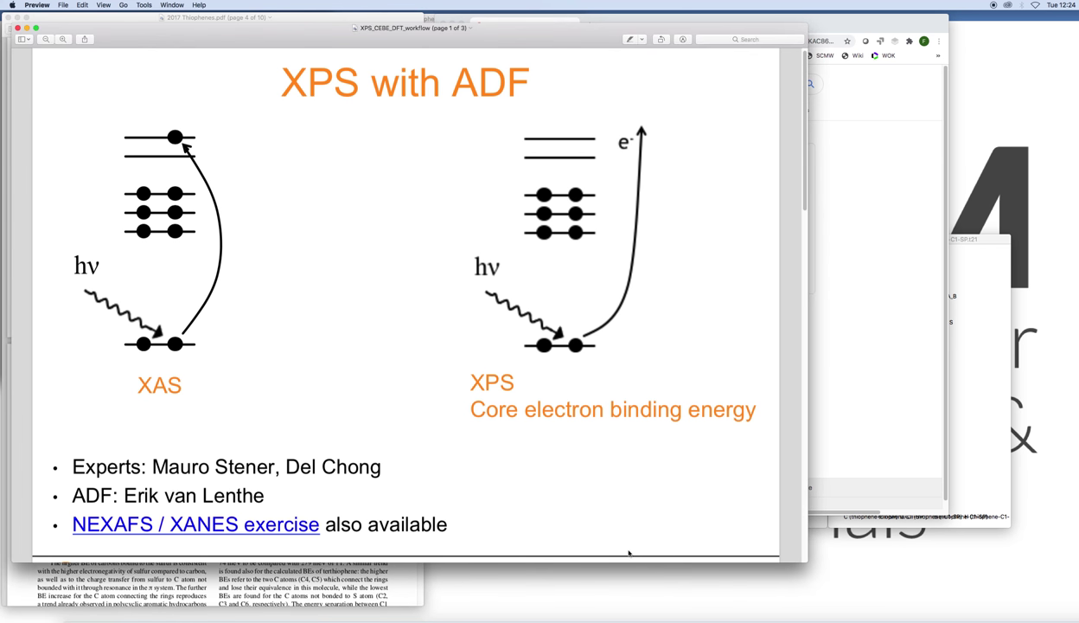